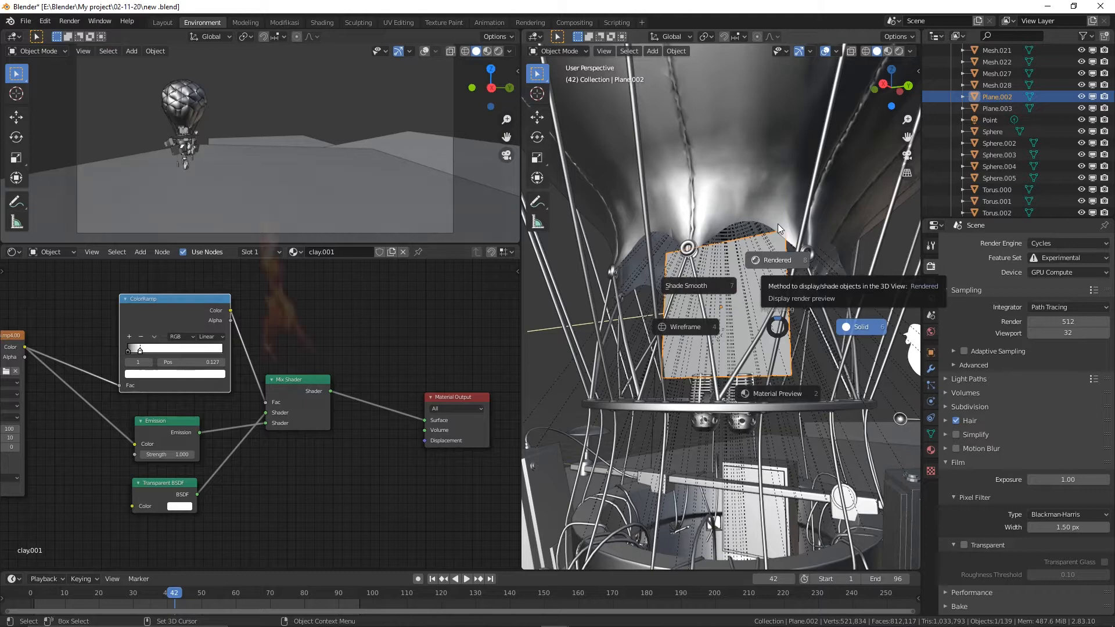
- Switch the balloon scene's viewport to rendered shading
click(777, 224)
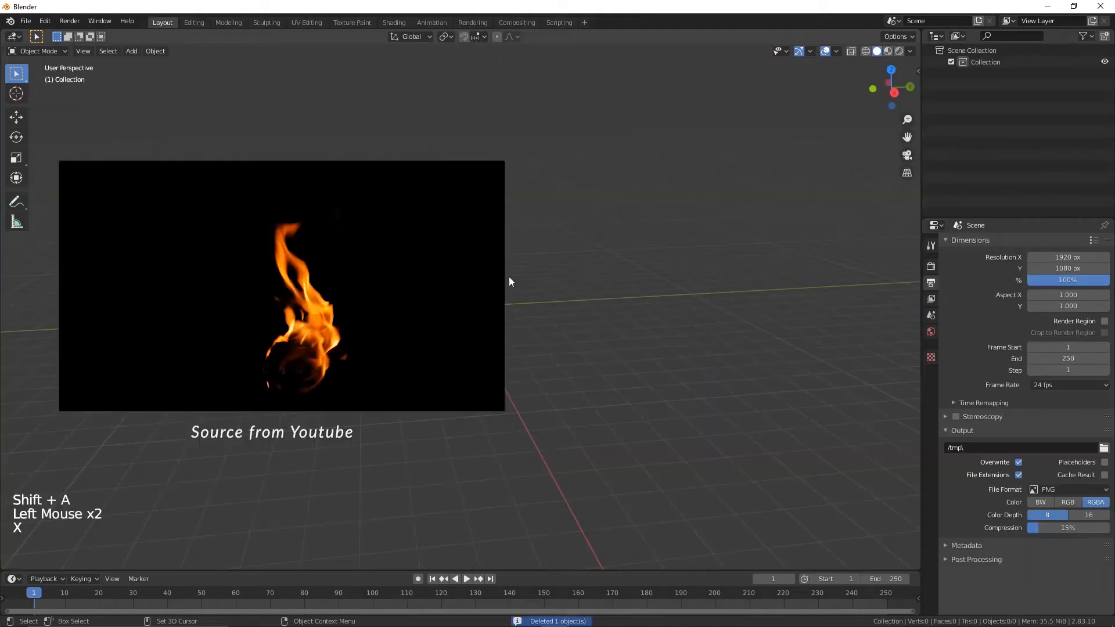
- Add a plane mesh to the empty scene
scroll(508, 277, up, 1)
shift+right_click(511, 287)
key(shift+a)
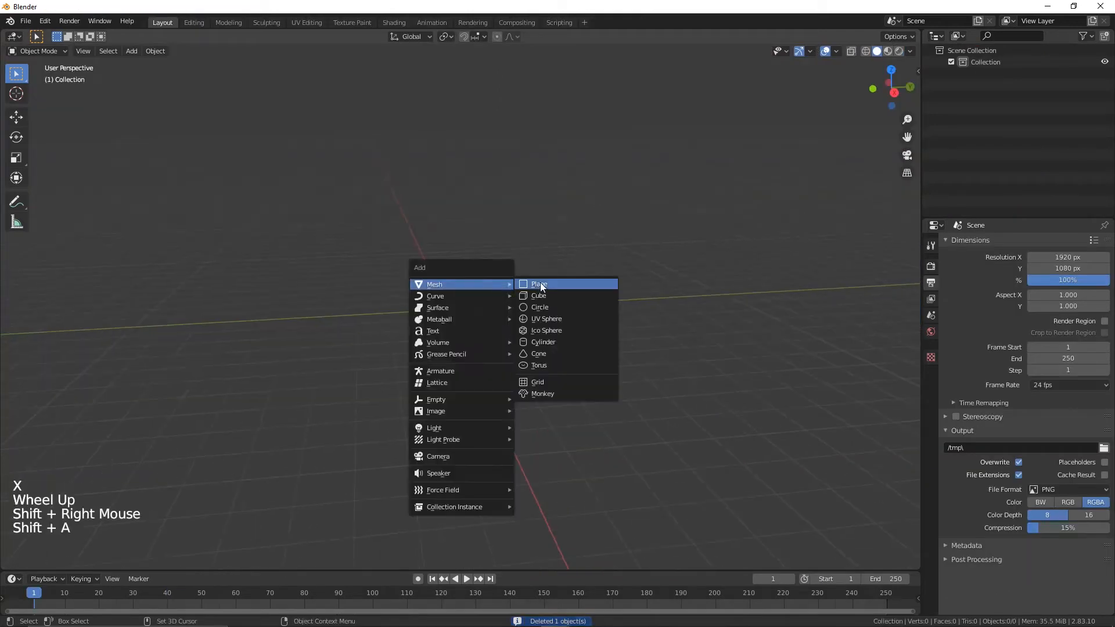
click(537, 282)
key(s)
- In the Shading workspace, display object shader nodes and assign the existing material named Material to the plane
alt+right_click(375, 117)
click(393, 22)
alt+right_drag(430, 79, 508, 256)
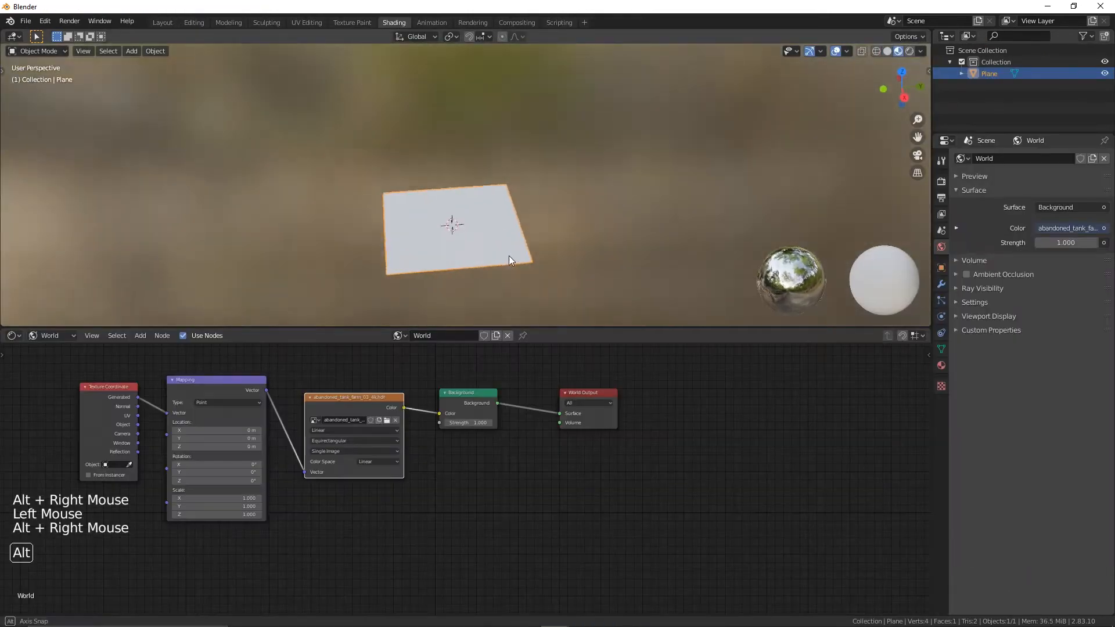
click(50, 335)
click(41, 344)
click(462, 336)
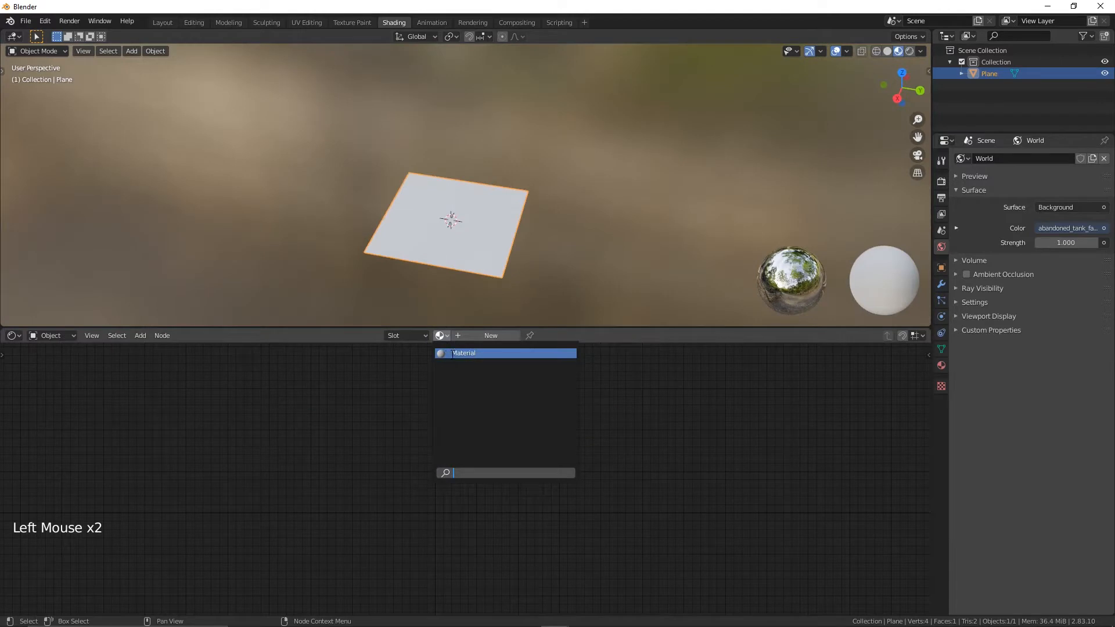
scroll(509, 235, down, 1)
alt+right_drag(509, 236, 503, 244)
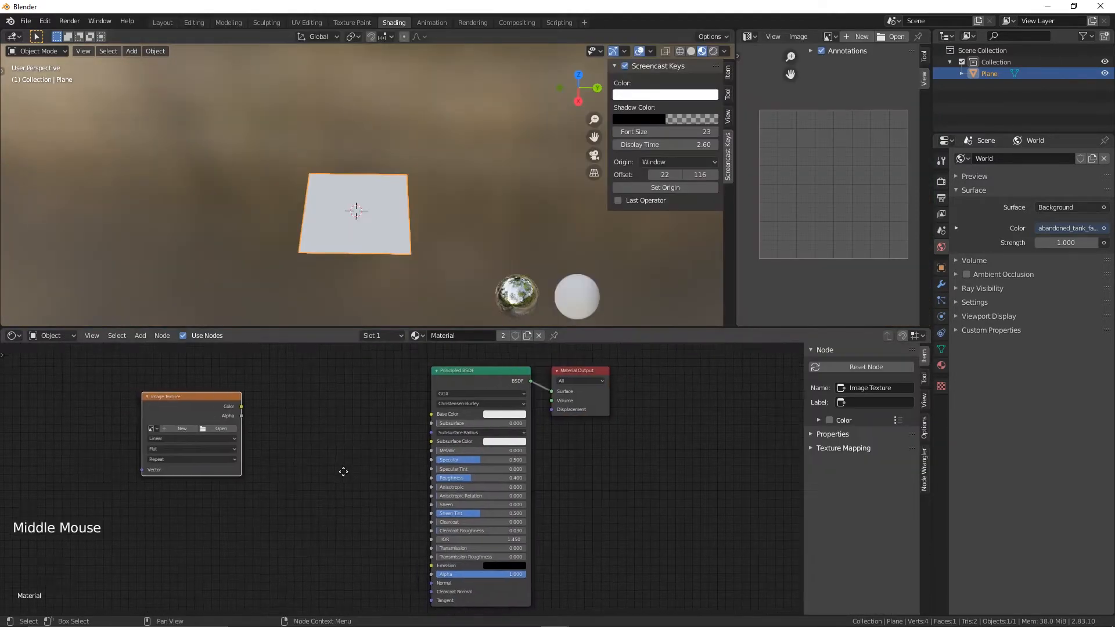
- Load the video "y2mate.com - Torch Windy 02 vfx stock footage_1080p.mp4" from D:\Download into the Image Texture node
middle_drag(343, 471, 329, 468)
click(157, 401)
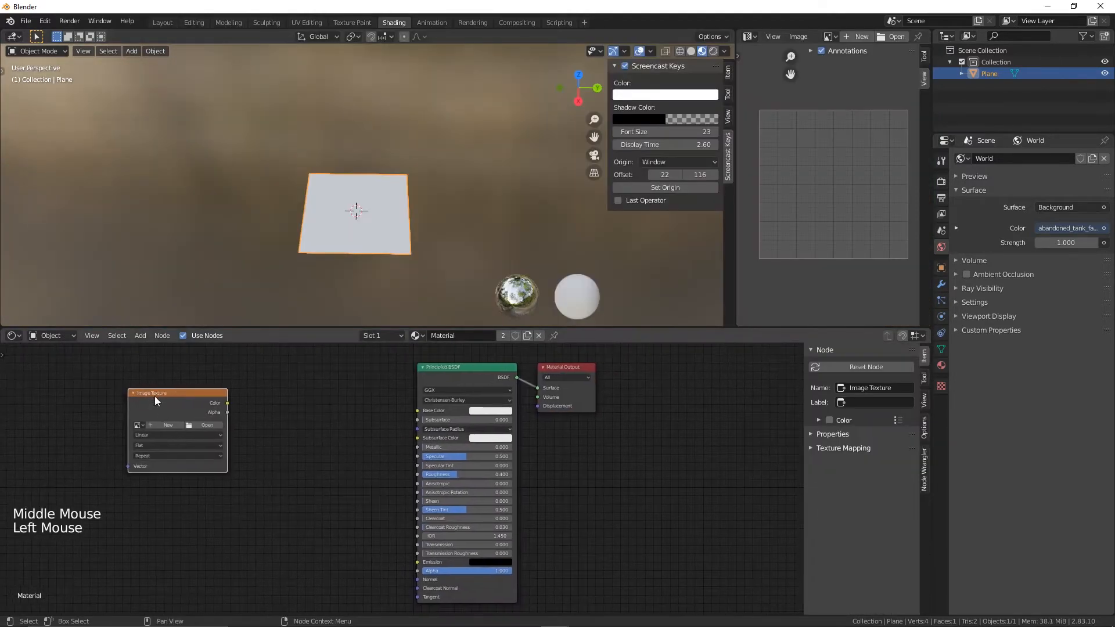
click(208, 425)
click(309, 203)
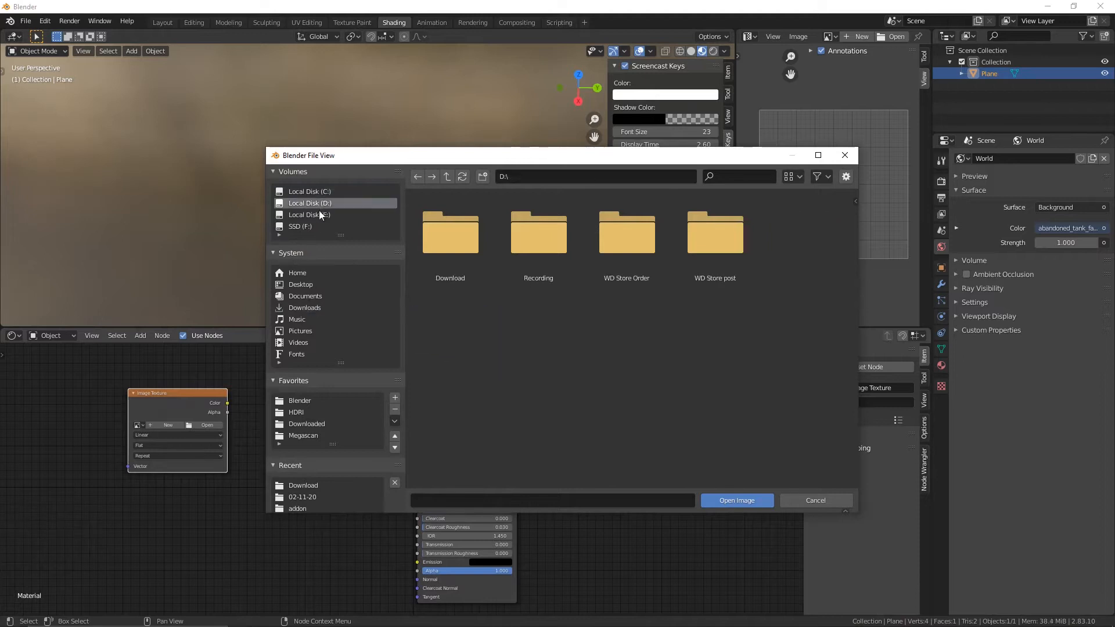
double_click(438, 228)
scroll(588, 380, down, 10)
click(453, 435)
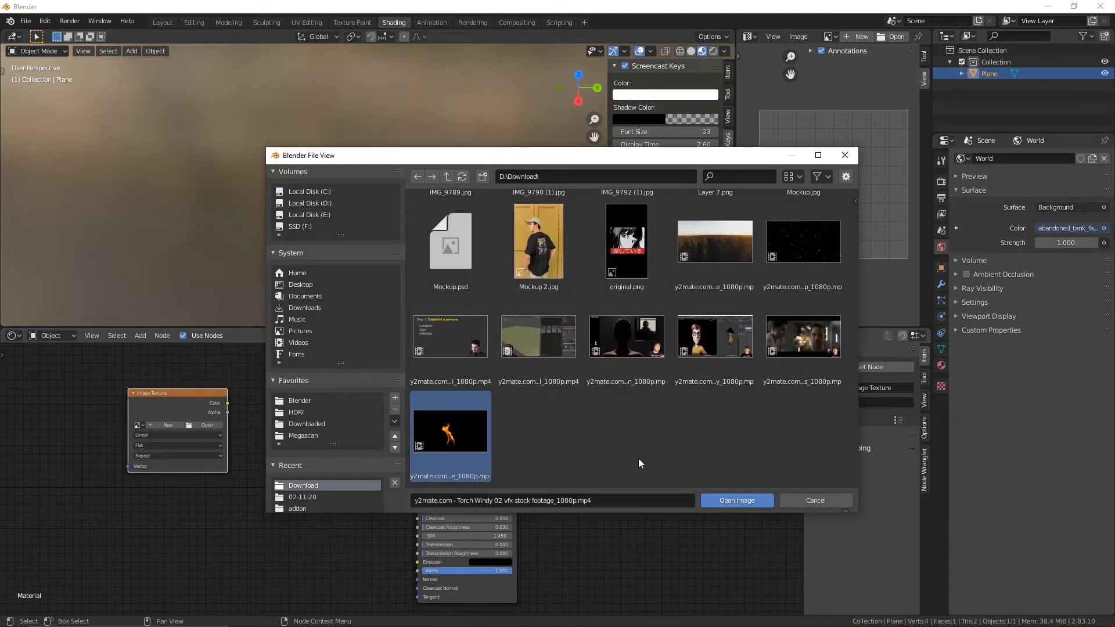
click(709, 500)
- Check the scene's frame range and set the movie texture's length to 250 frames
middle_drag(197, 465, 229, 442)
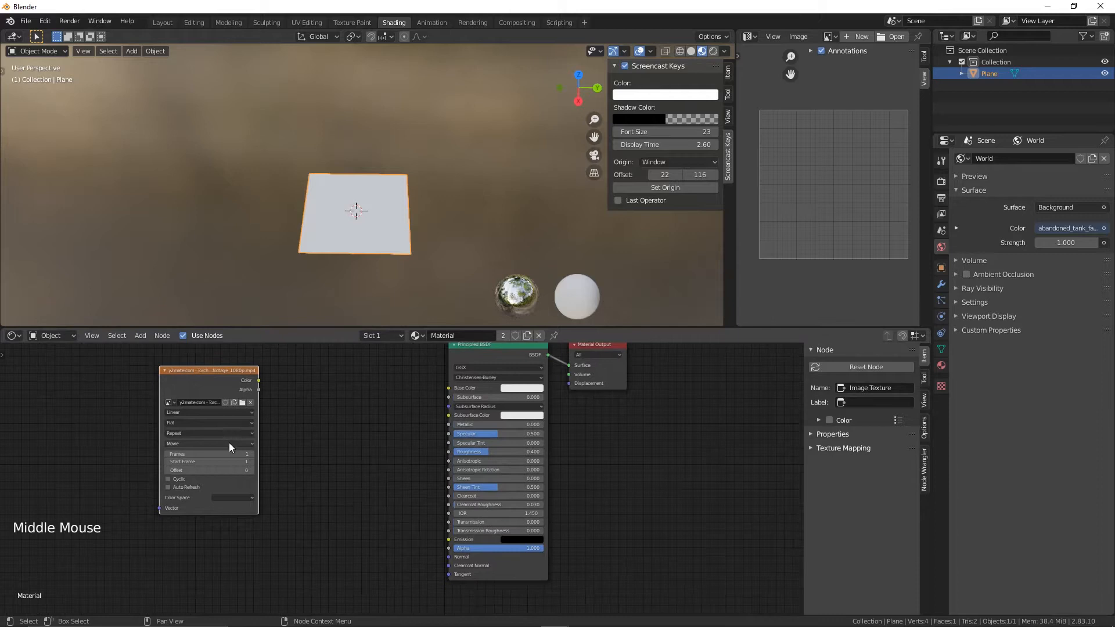
click(281, 451)
click(941, 182)
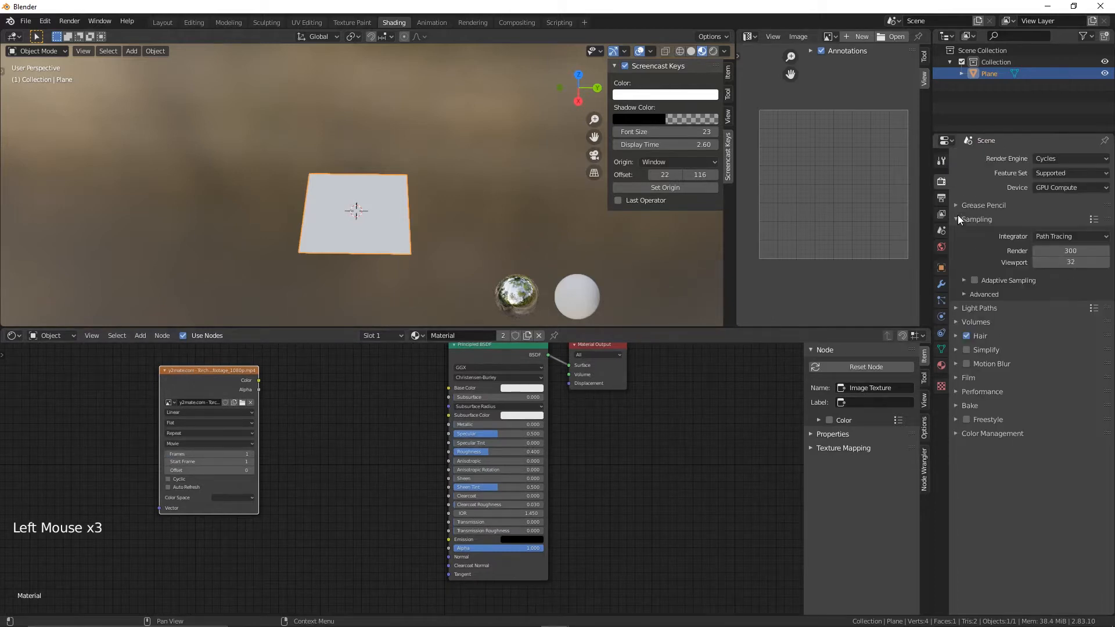
click(941, 198)
double_click(219, 453)
text(250\)
key(Return)
click(193, 452)
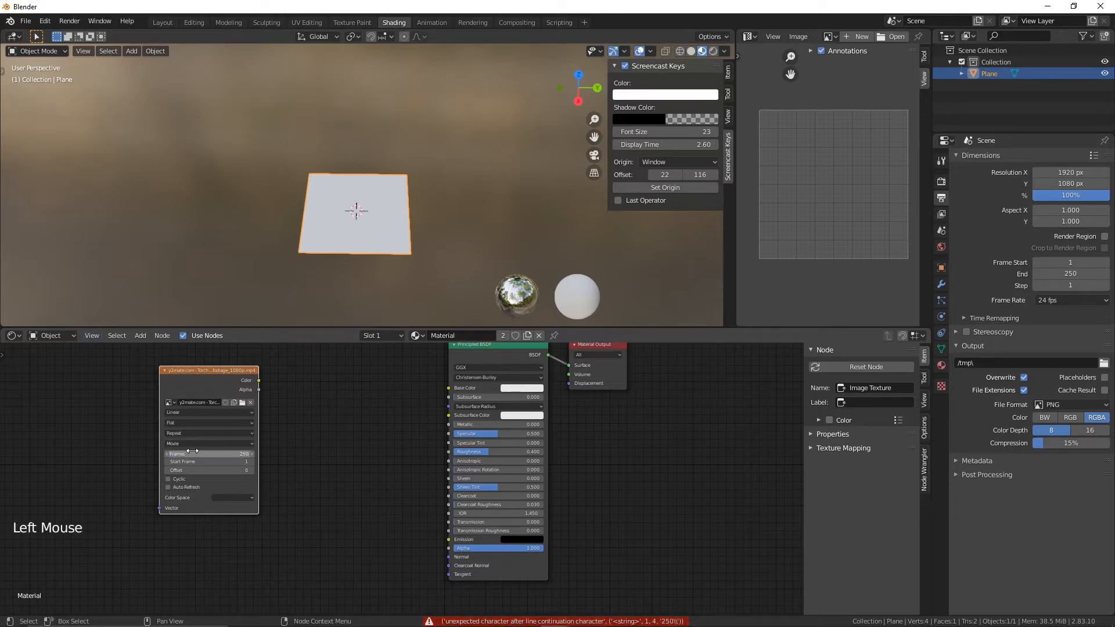
key(Return)
- Raise the movie texture's start frame to about 18
middle_drag(306, 457, 297, 443)
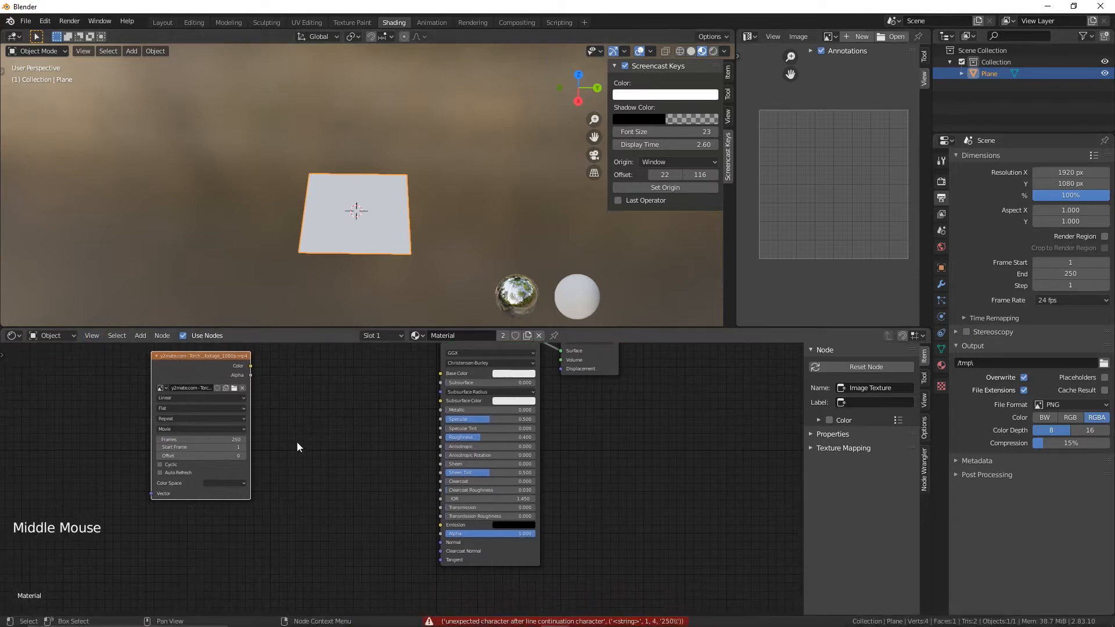
drag(183, 447, 228, 448)
middle_drag(252, 438, 253, 459)
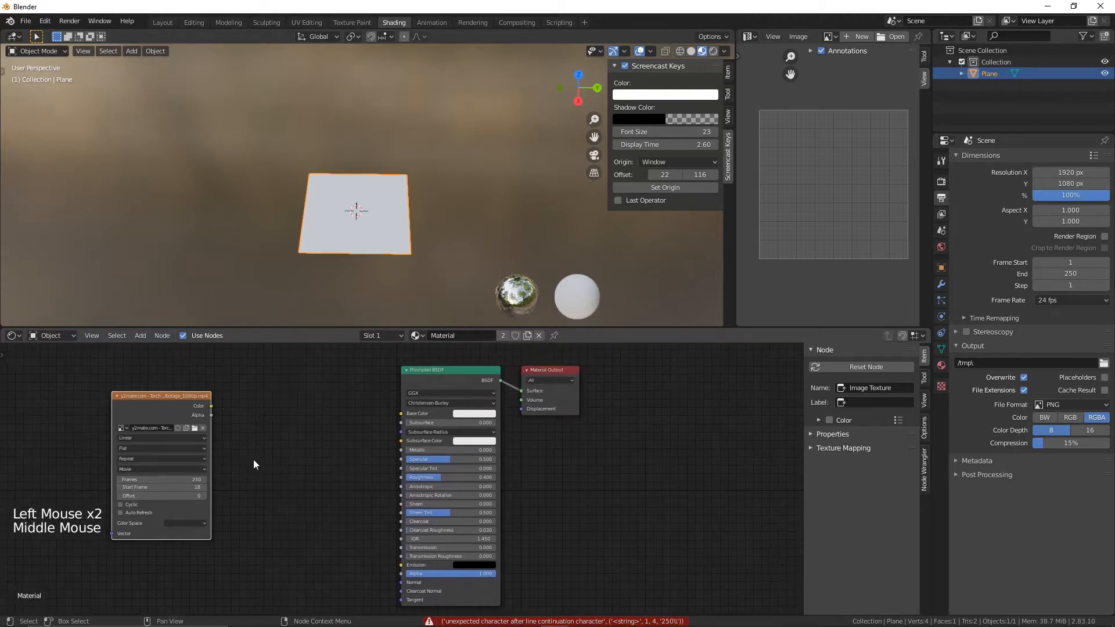
- Connect the movie texture's Color output to the Principled BSDF's Base Color
drag(211, 406, 401, 413)
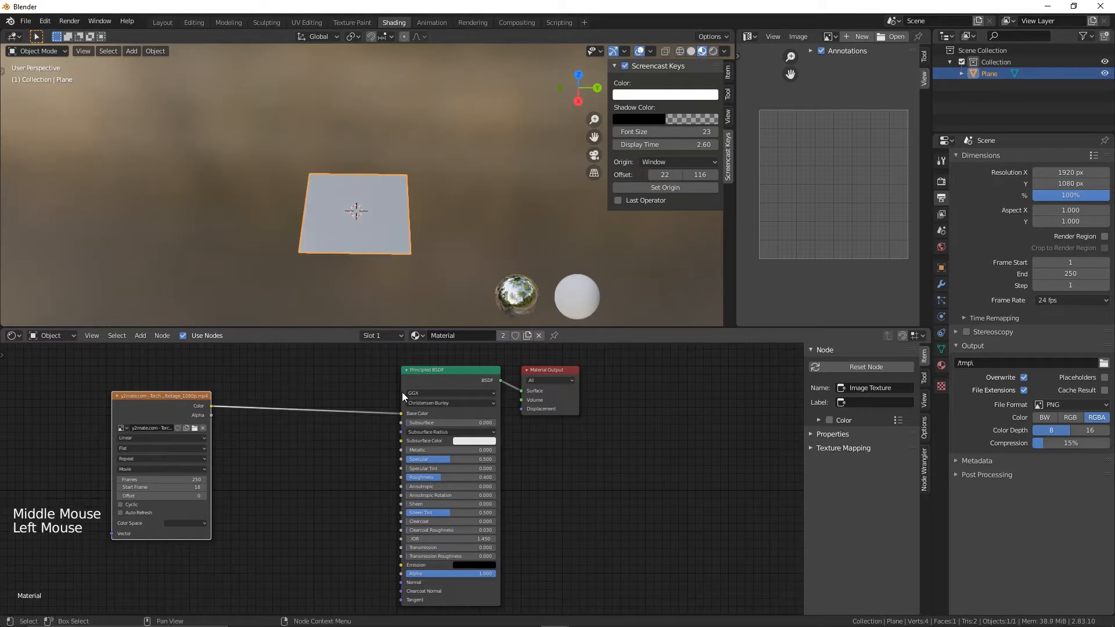
click(444, 196)
click(376, 203)
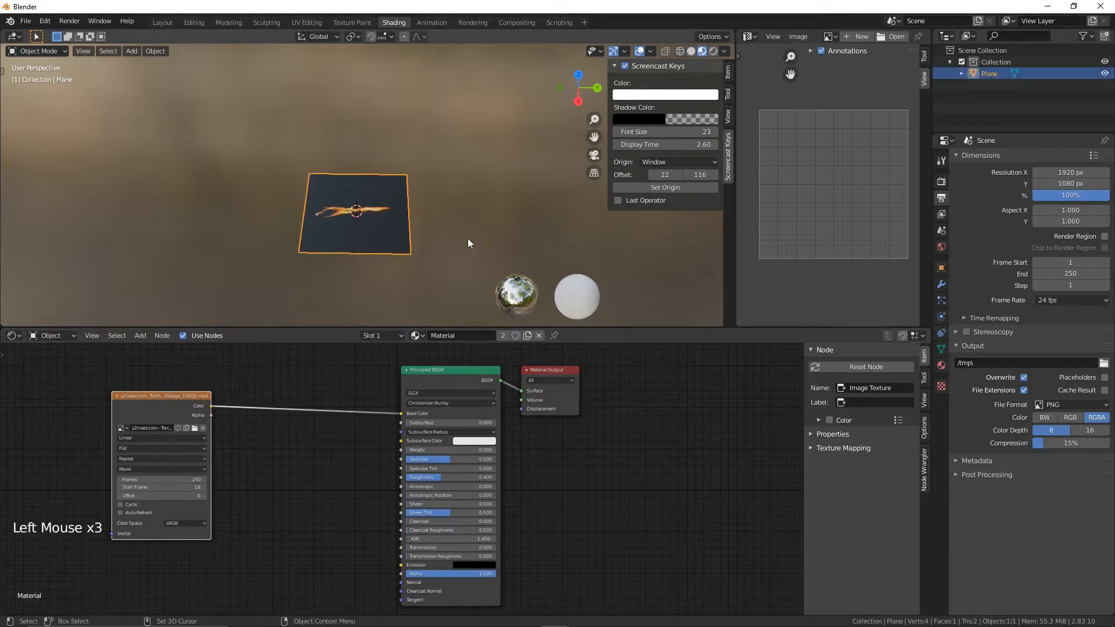
- Enter Edit Mode on the plane and unwrap its UVs in the top view
key(Tab)
scroll(790, 201, down, 4)
scroll(790, 203, down, 2)
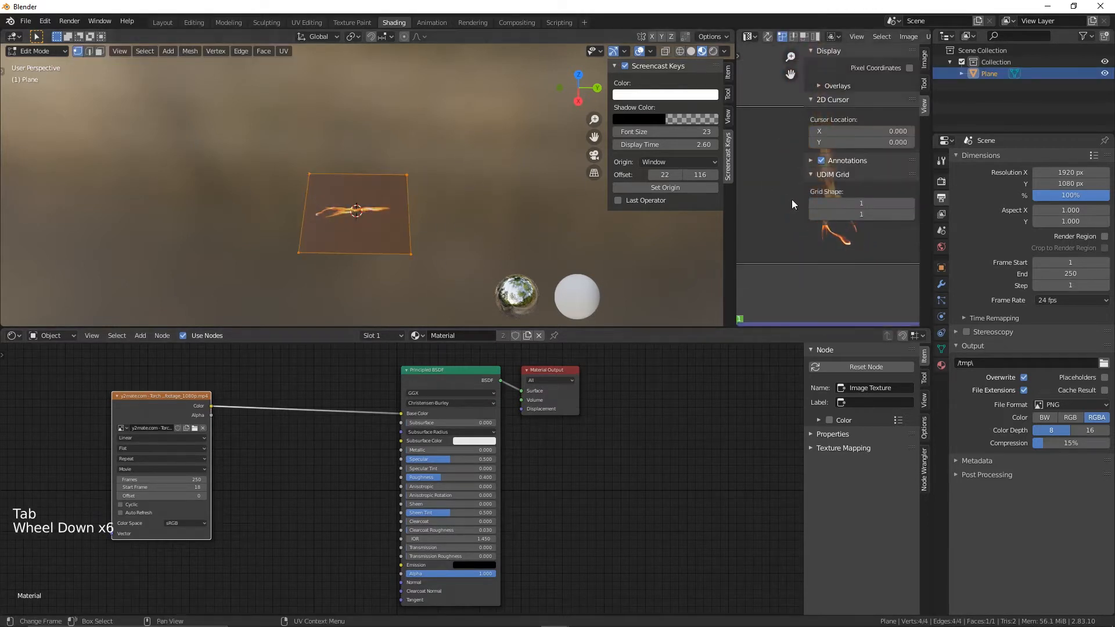
key(n)
scroll(813, 194, down, 5)
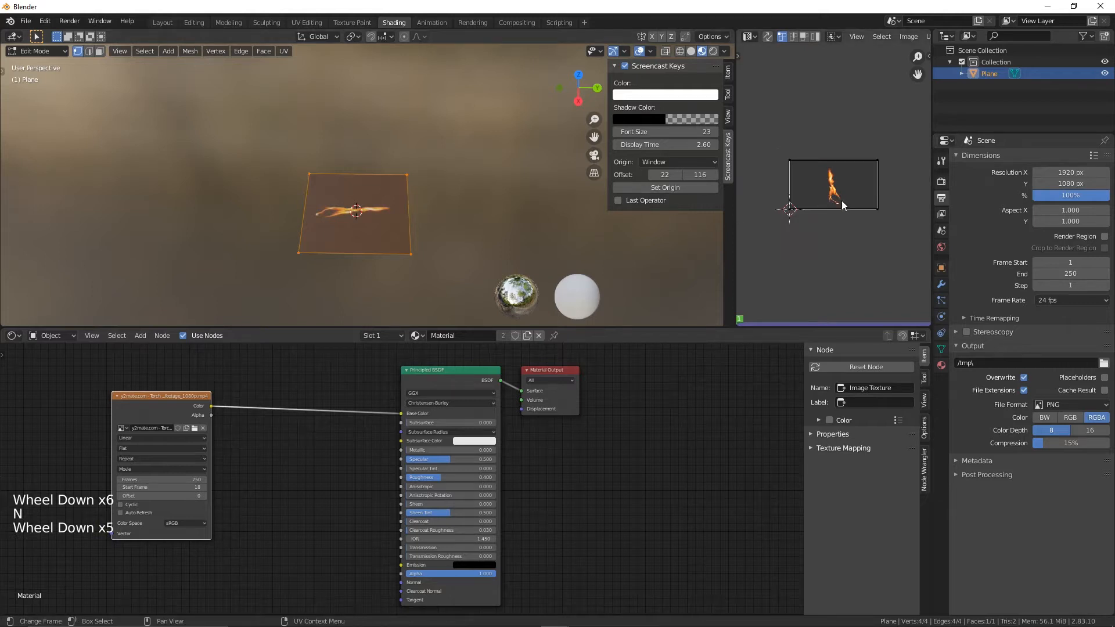
alt+right_drag(436, 199, 451, 150)
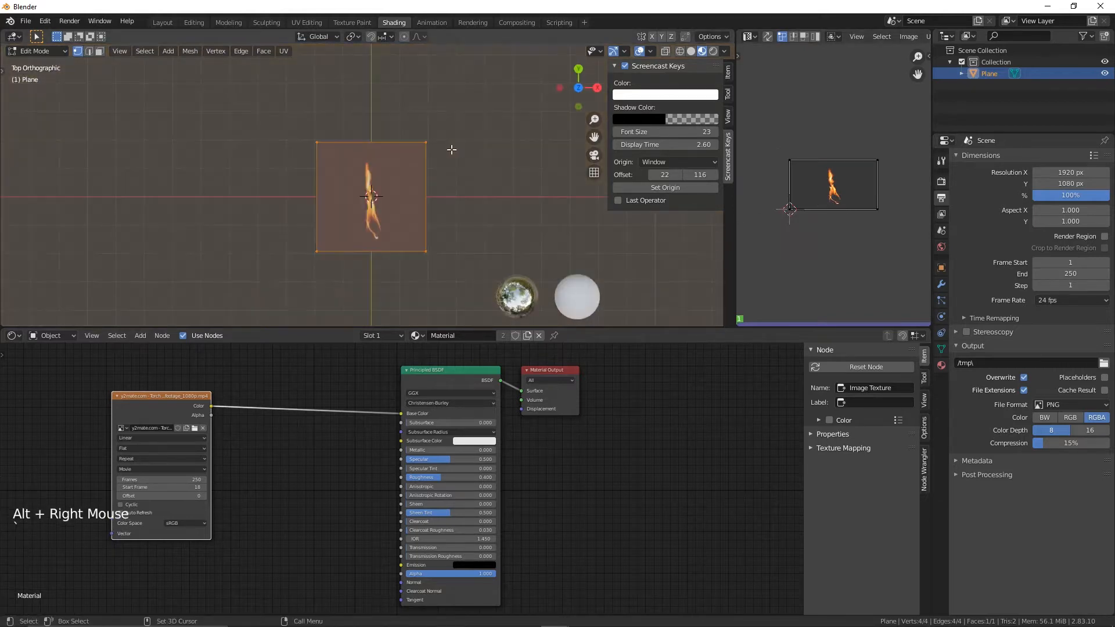
key(u)
click(452, 148)
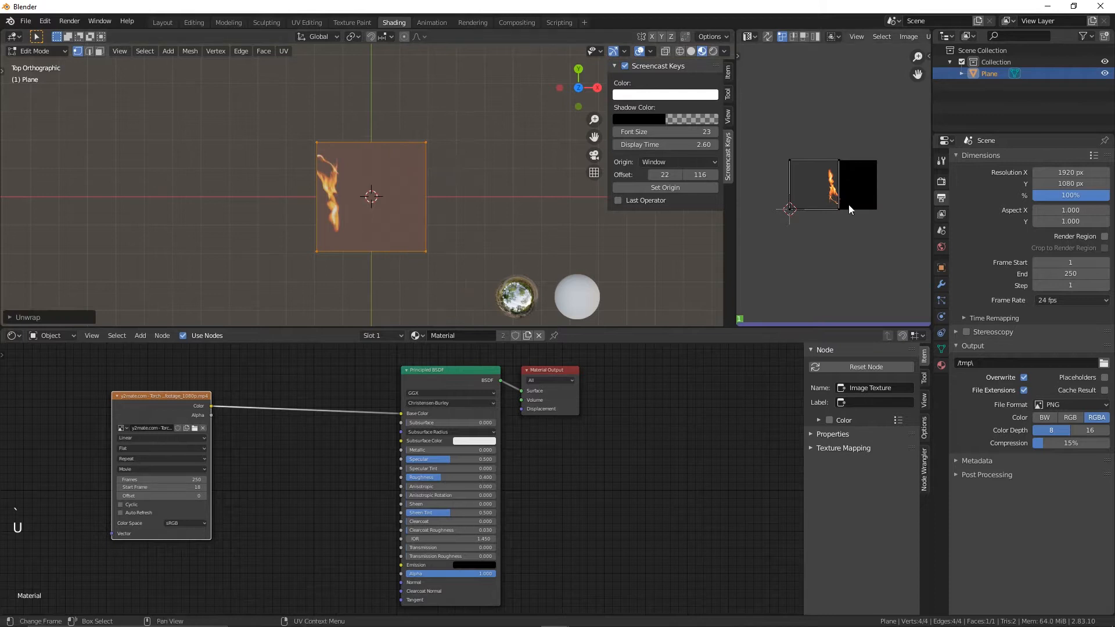
- Move the plane's whole UV island so it is centred on the flame, and return to Object Mode
key(a)
key(g)
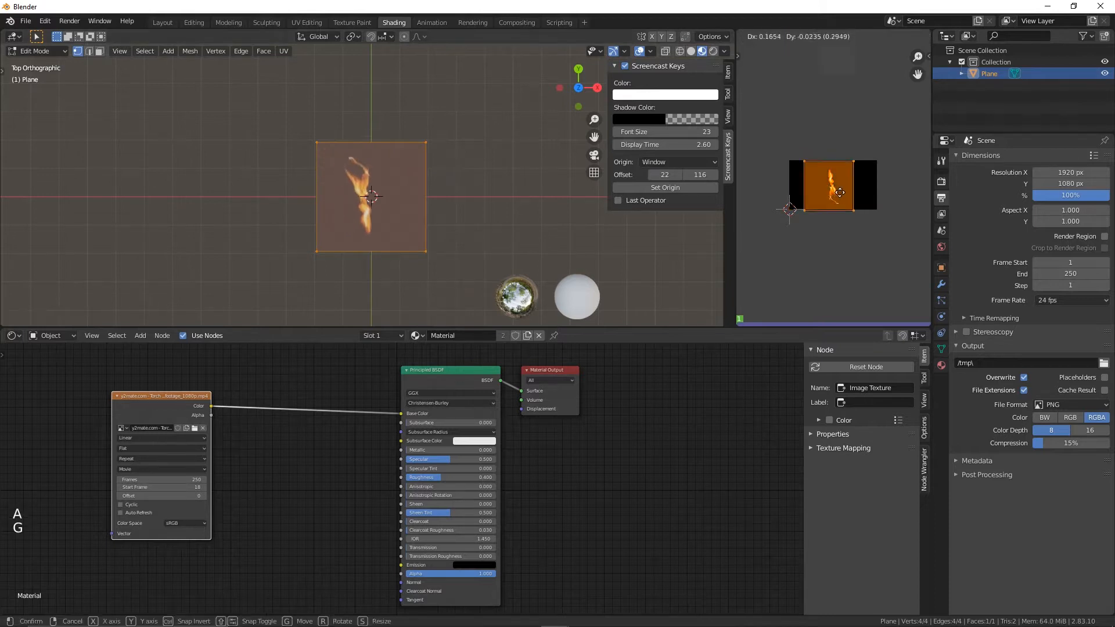
click(849, 186)
key(Tab)
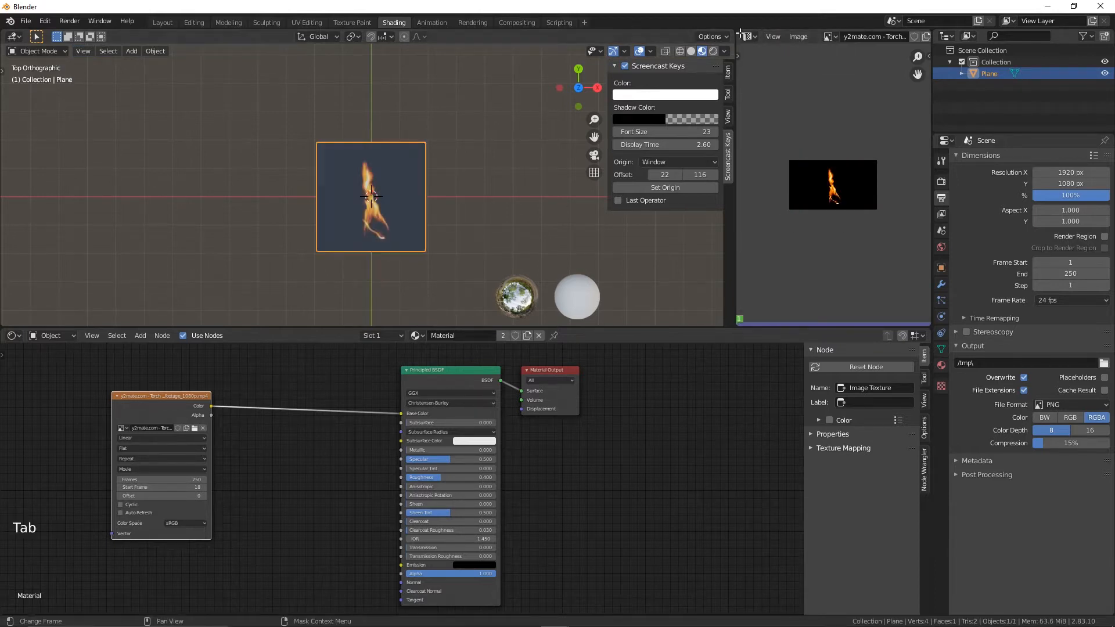
- Rotate the plane upright about the X axis and hide the viewport sidebar
click(558, 259)
scroll(558, 259, up, 2)
click(559, 260)
middle_drag(558, 260, 570, 211)
key(KP_Decimal)
key(r)
key(x)
click(555, 239)
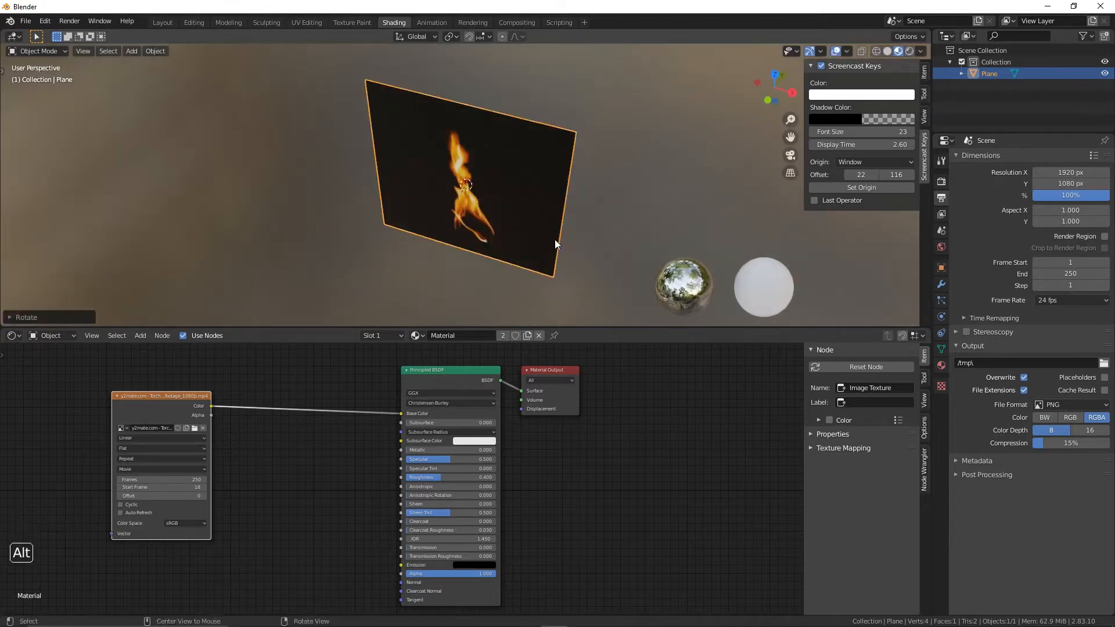
alt+right_drag(554, 239, 570, 210)
key(n)
- Switch the Principled BSDF node to an Emission shader and reposition the movie texture node
drag(445, 383, 399, 392)
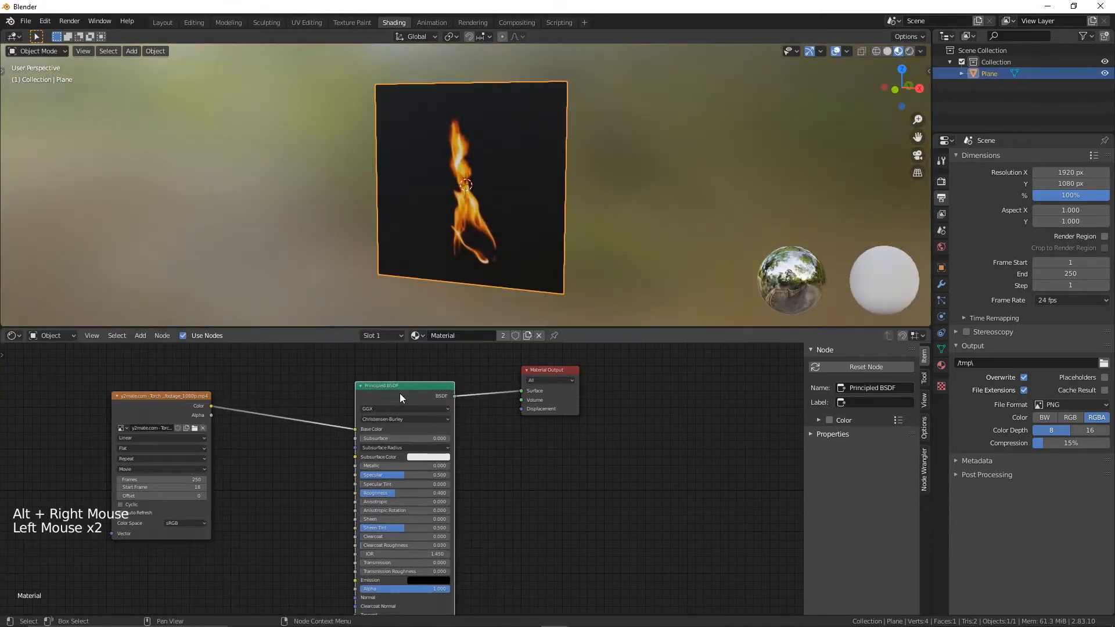
key(shift+s)
mouse_move(384, 451)
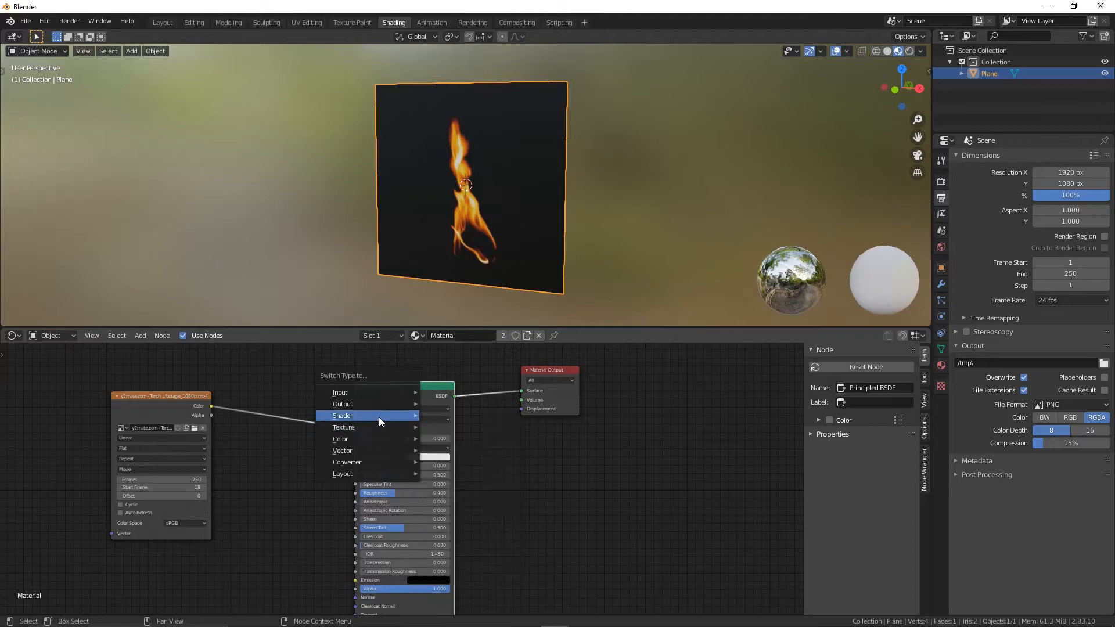
mouse_move(378, 416)
click(450, 217)
drag(161, 418, 177, 396)
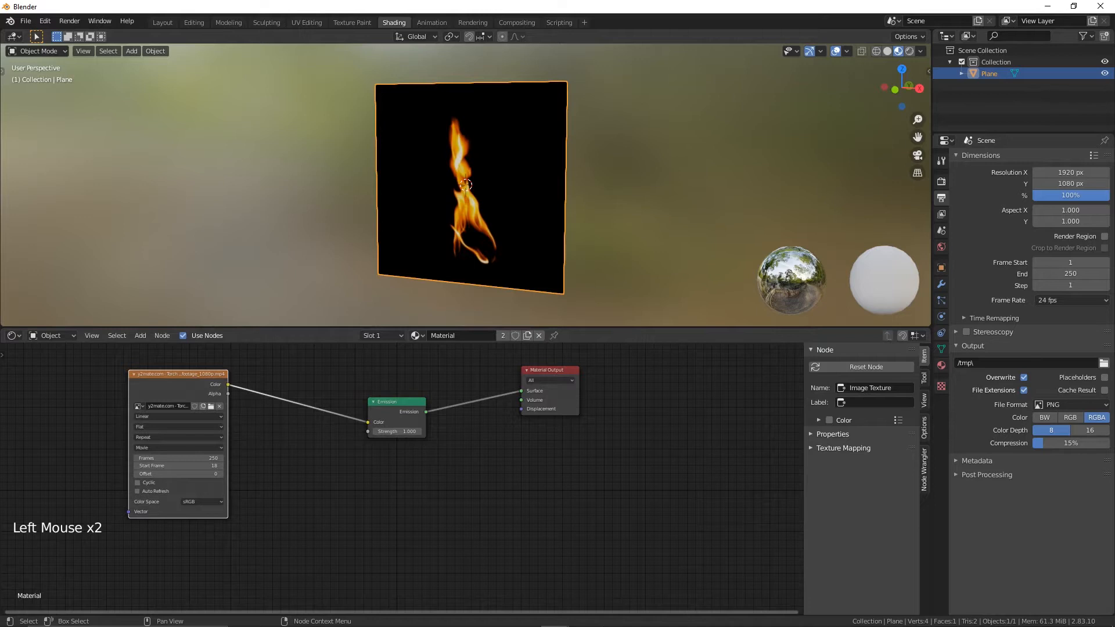
- Add a Transparent BSDF node above the Emission node
middle_drag(440, 401, 459, 452)
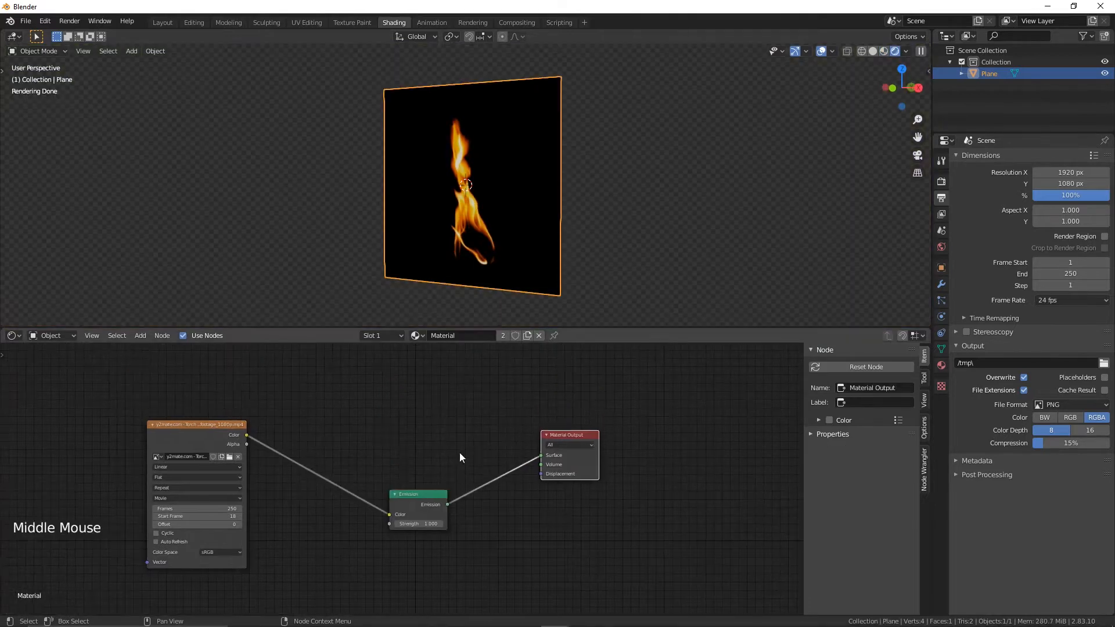
key(shift+a)
text(tra)
key(Down)
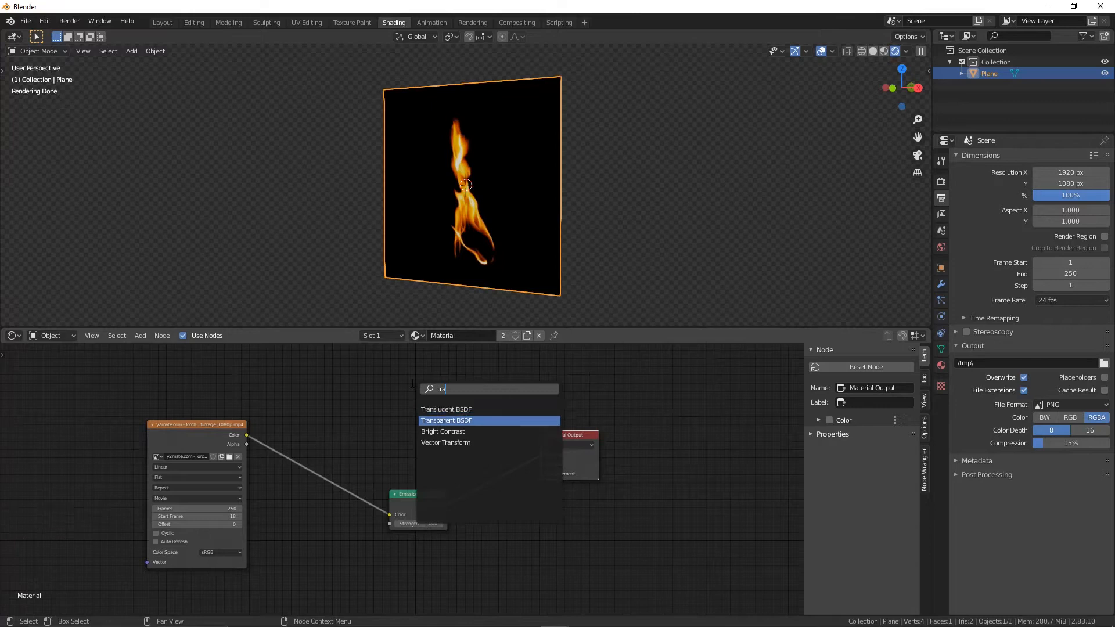
key(Return)
click(513, 385)
- Move the Material Output node aside and place a new Mix Shader node between it and the two shaders
click(566, 435)
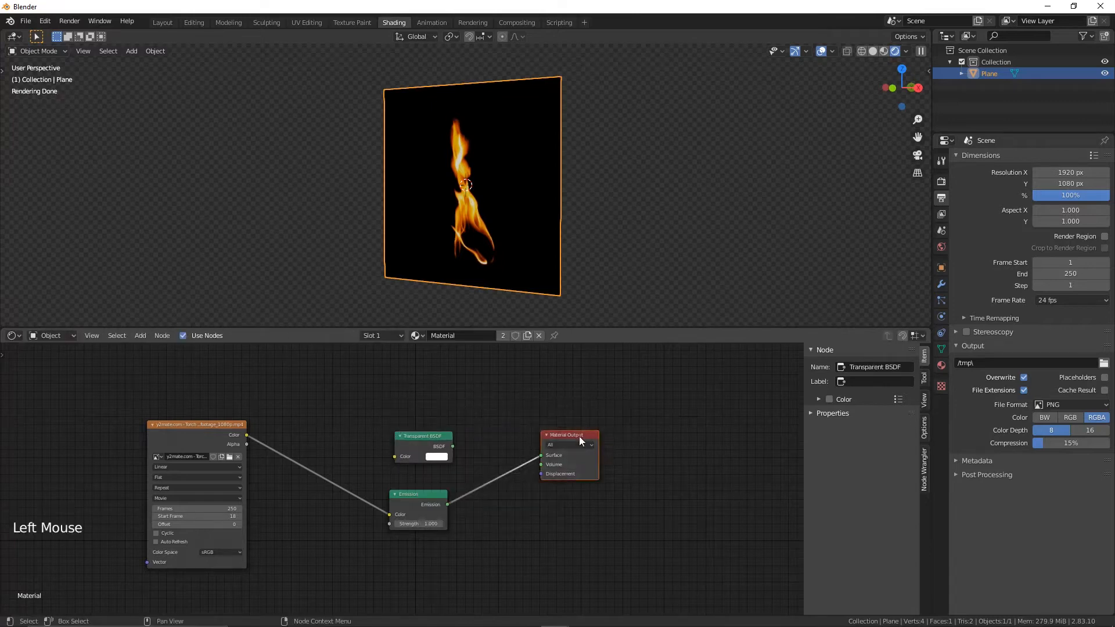
key(g)
click(572, 384)
key(shift+a)
text(mix)
key(Return)
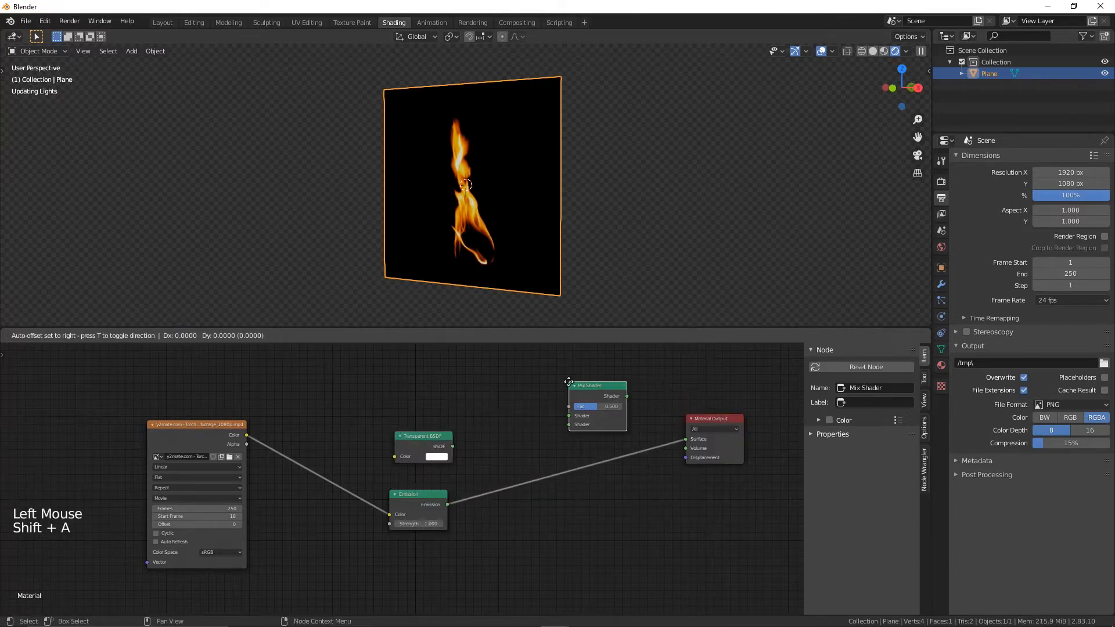
click(524, 437)
- Combine the Transparent BSDF and Emission through the Mix Shader into the Material Output, with a factor of about 0.44
drag(453, 446, 547, 436)
ctrl+shift+click(547, 435)
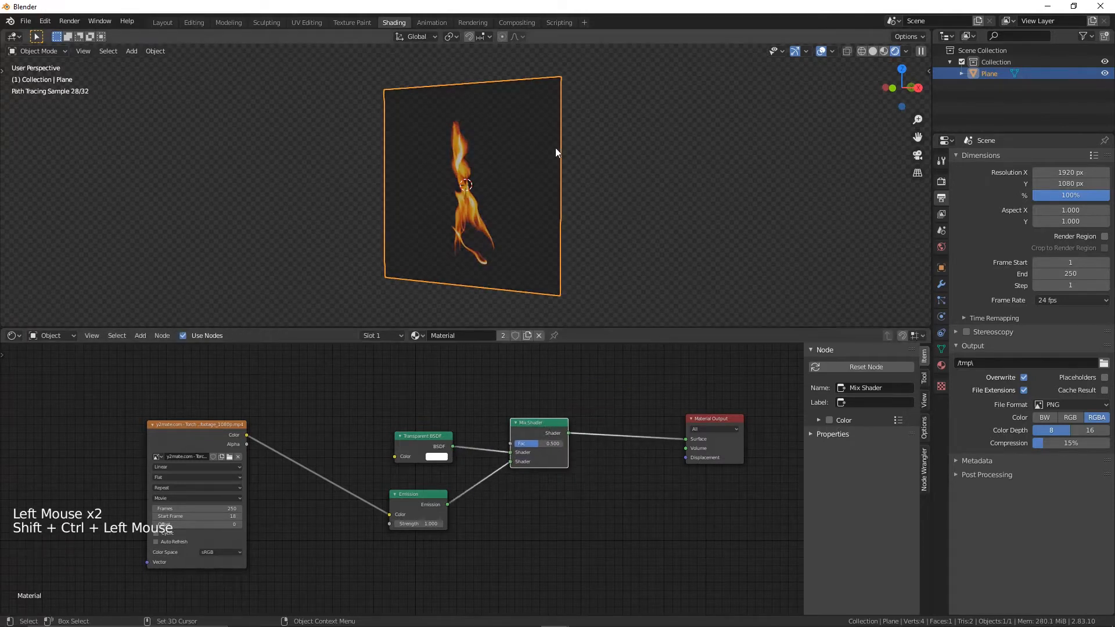
alt+right_drag(555, 151, 530, 167)
middle_drag(549, 426, 530, 484)
drag(531, 484, 526, 466)
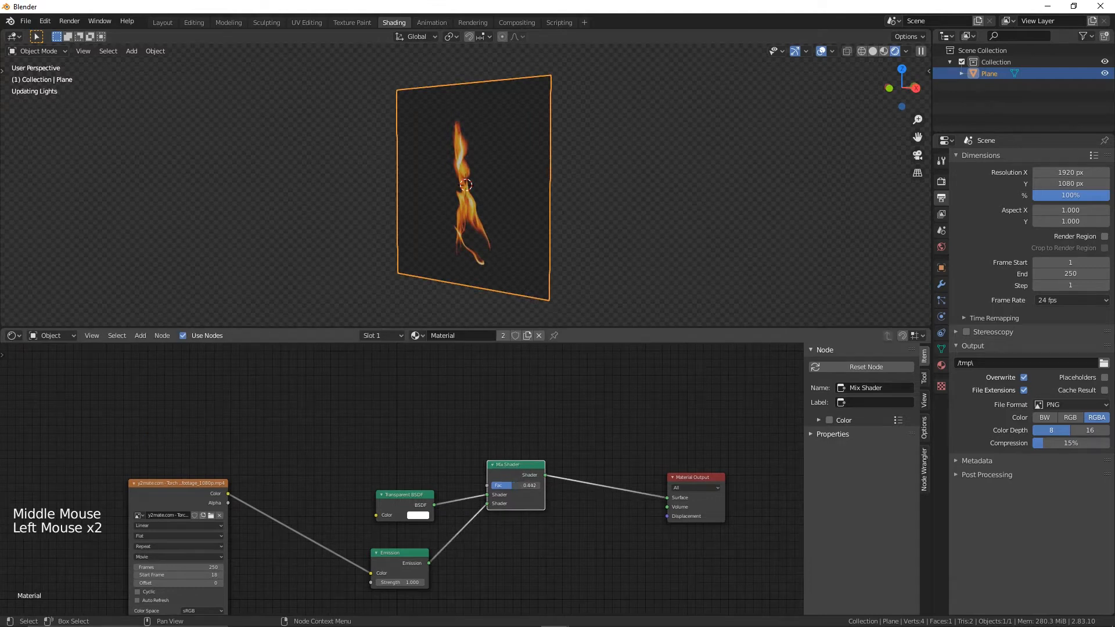
- Add a ColorRamp fed by the movie texture's Color and connect its Color output to the Mix Shader's Fac
click(348, 367)
key(shift+a)
click(348, 366)
text(col)
key(Down)
key(Return)
click(348, 367)
drag(454, 381, 486, 486)
drag(231, 490, 347, 448)
- Move the ColorRamp's white stop to about 0.264 to strengthen the flame against the transparent background
middle_drag(440, 420, 431, 421)
drag(431, 421, 383, 420)
mouse_move(538, 213)
alt+right_down()
mouse_move(552, 186)
mouse_move(539, 191)
alt+right_up()
scroll(499, 233, up, 1)
scroll(500, 233, up, 1)
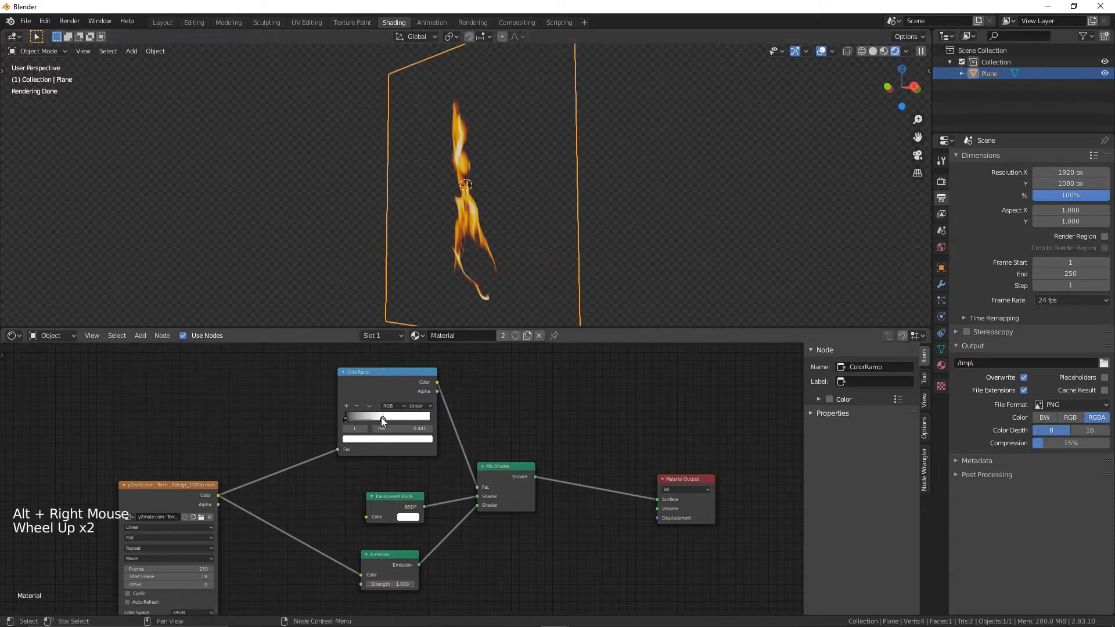
drag(383, 418, 364, 417)
alt+right_drag(488, 249, 512, 360)
click(549, 437)
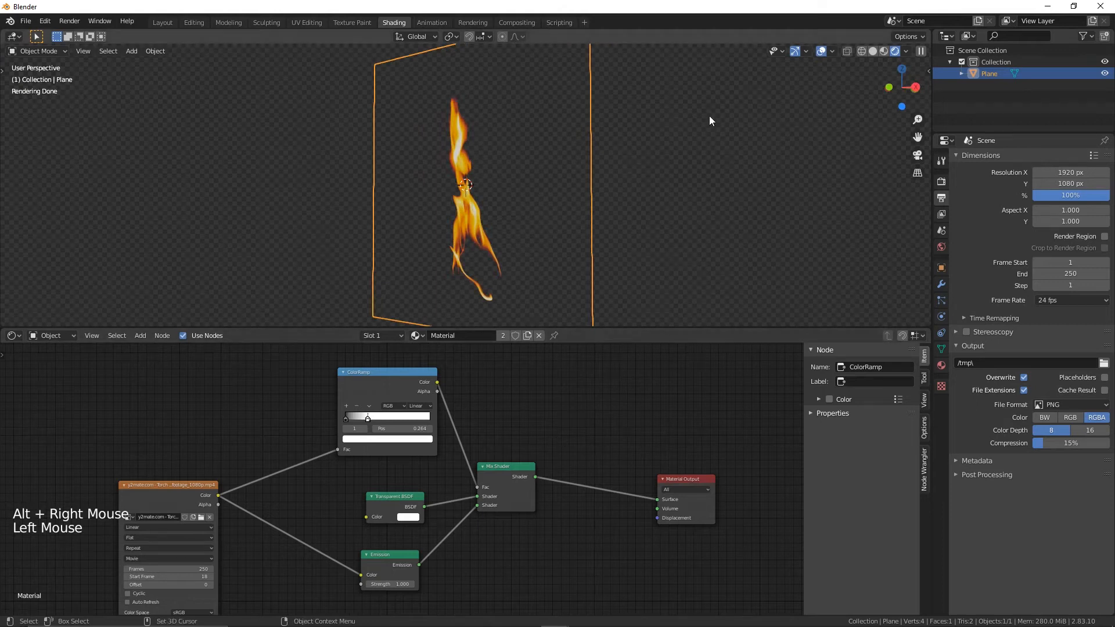
key(z)
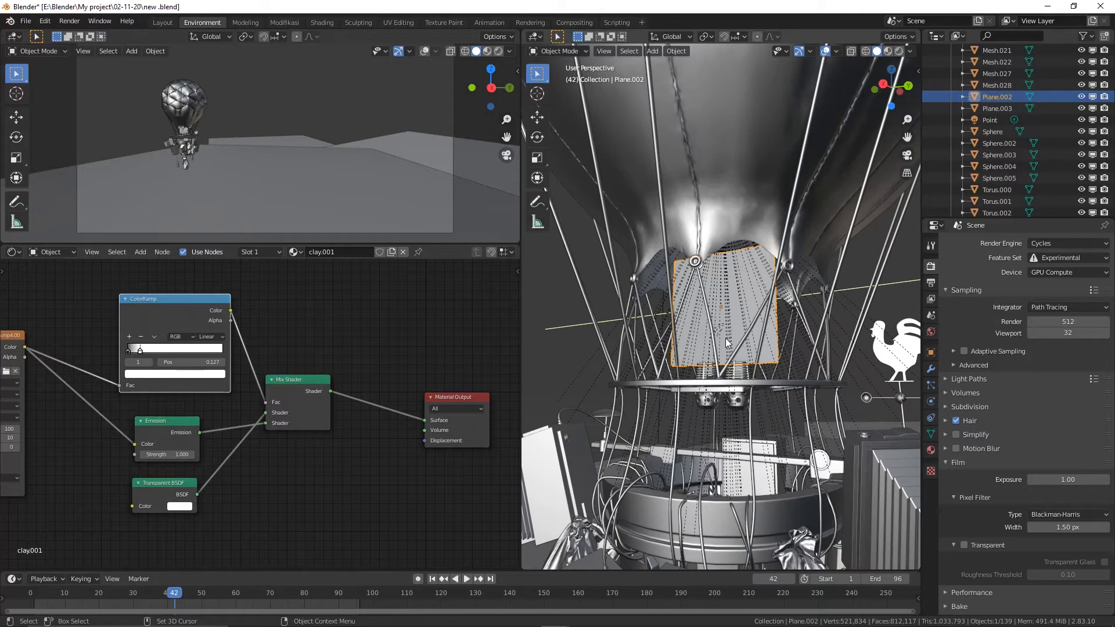
scroll(726, 343, down, 1)
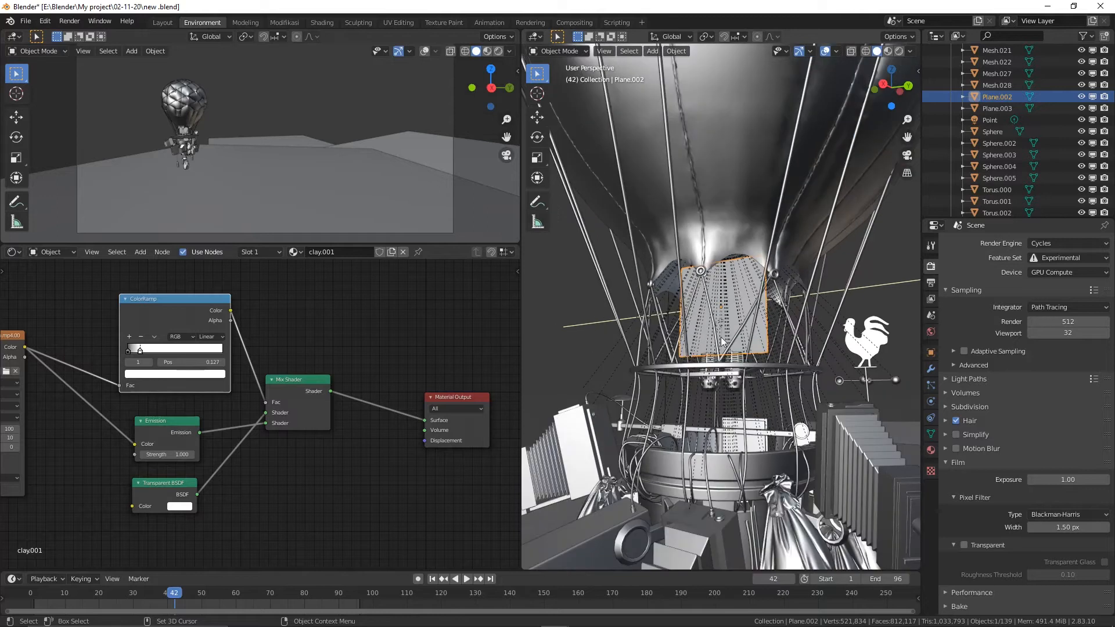
- Make sure the Mist and Emission passes are enabled in the view layer settings
click(931, 283)
click(932, 299)
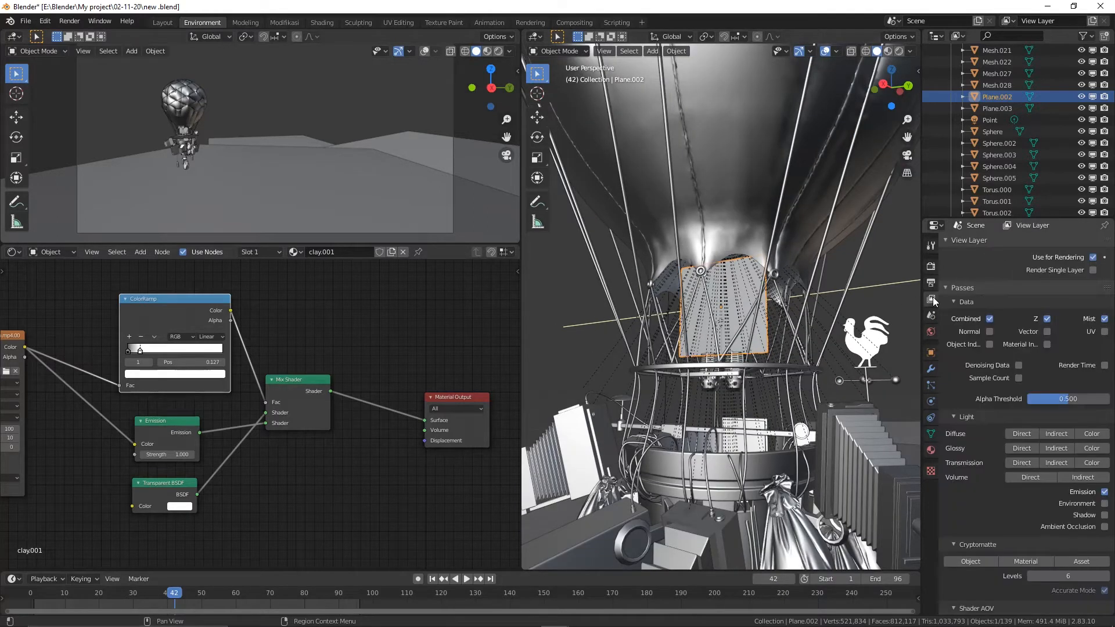
click(1104, 319)
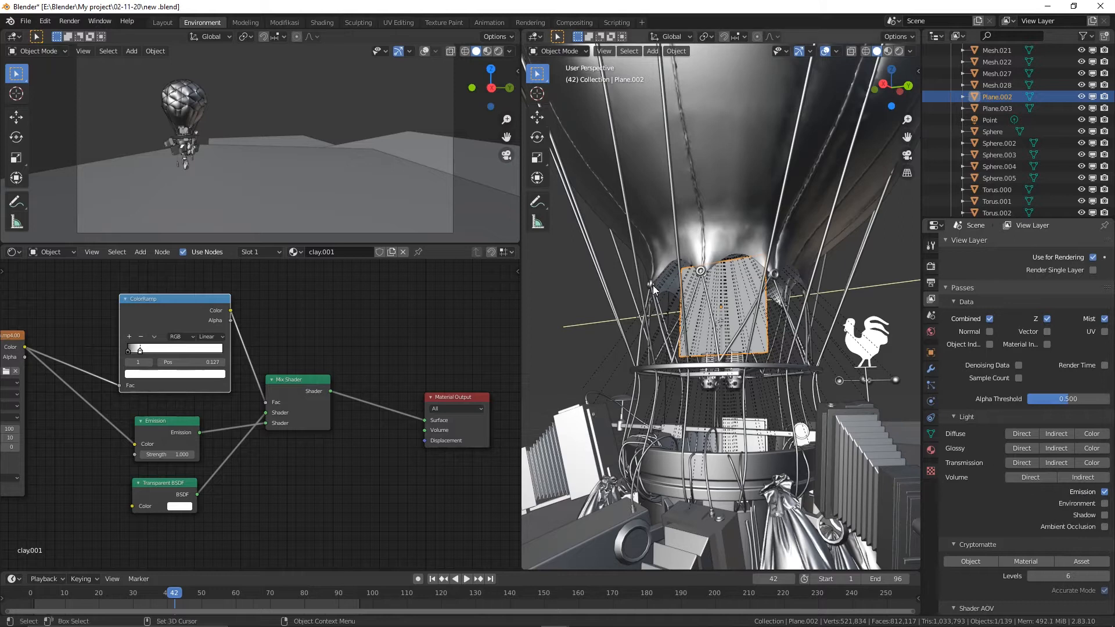
- Render the current frame as an image and close the render window when it is done
click(69, 20)
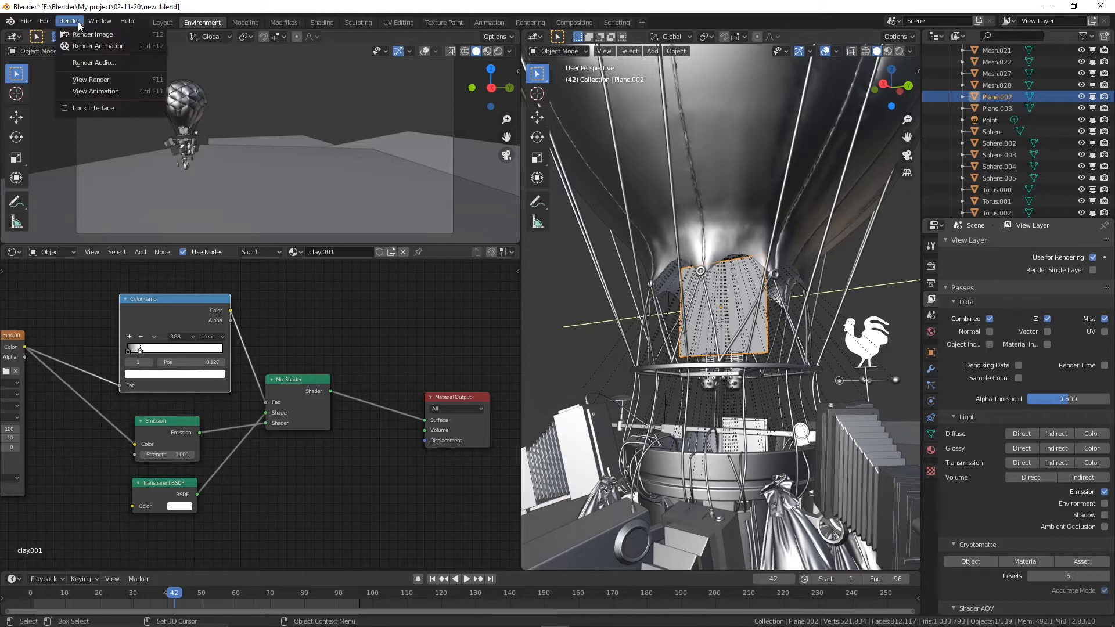
click(92, 35)
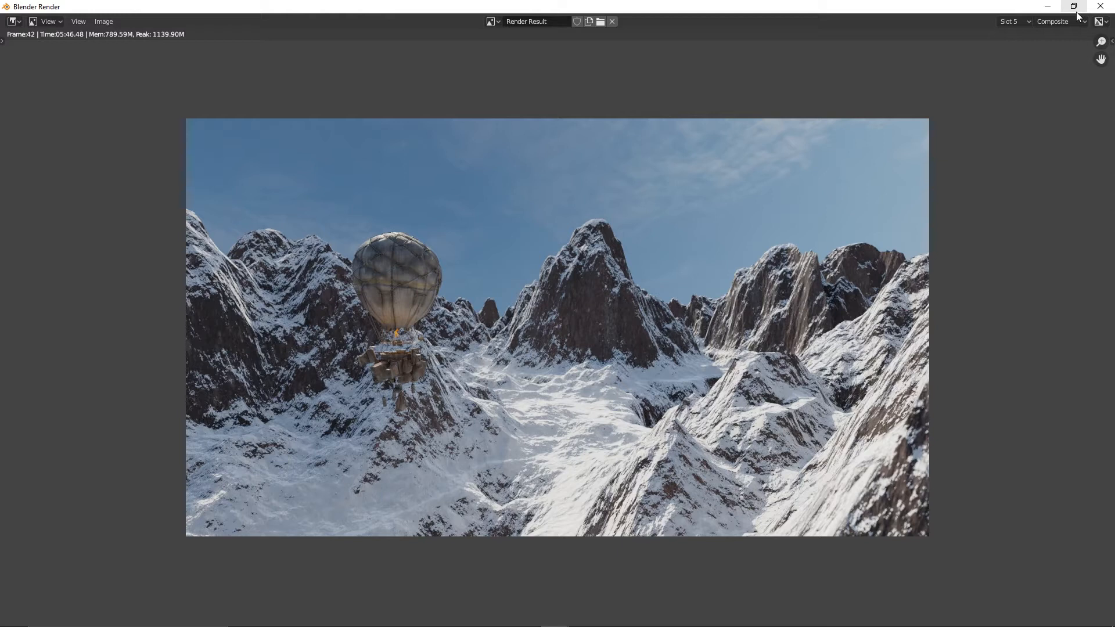
click(1074, 6)
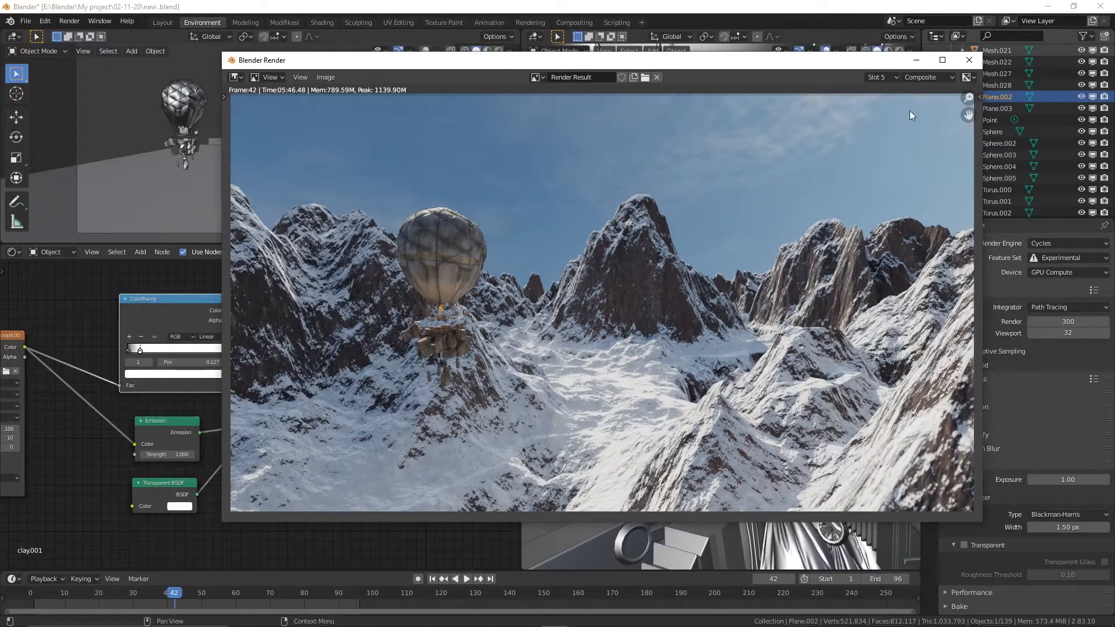
click(966, 56)
- In the Compositing workspace with nodes enabled, spread the Viewer and Composite nodes away from the Render Layers node
click(573, 22)
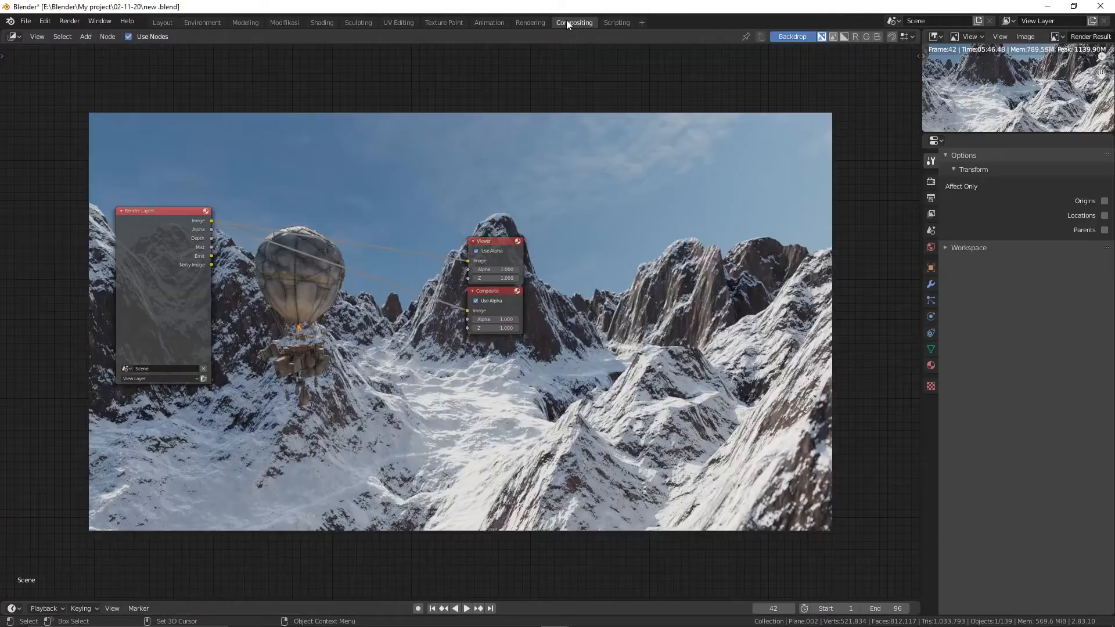
middle_drag(521, 126, 523, 125)
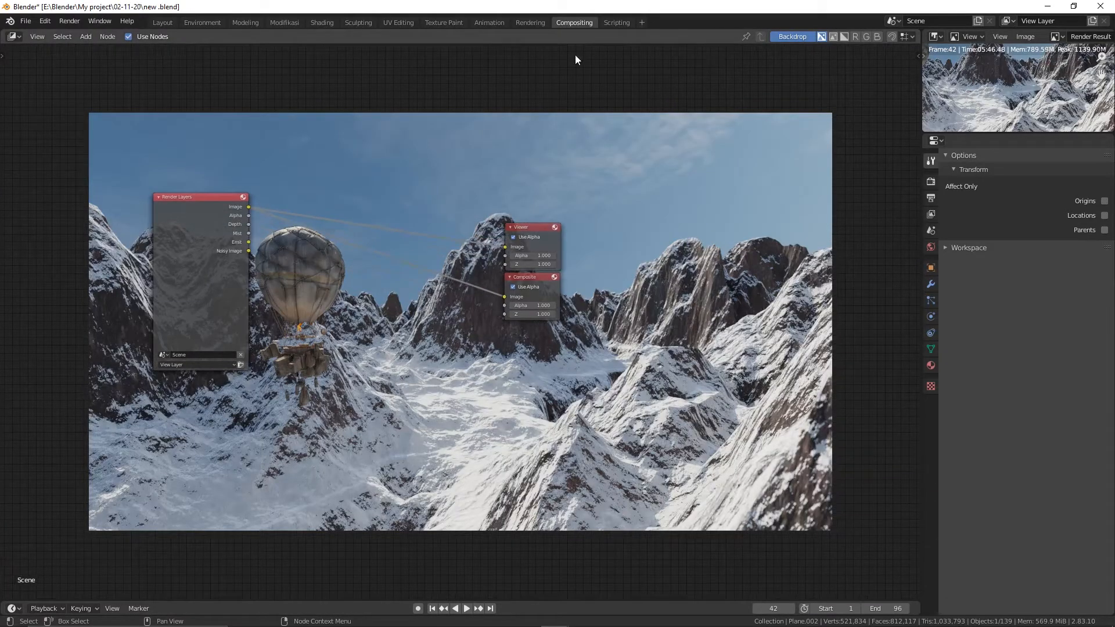
click(128, 37)
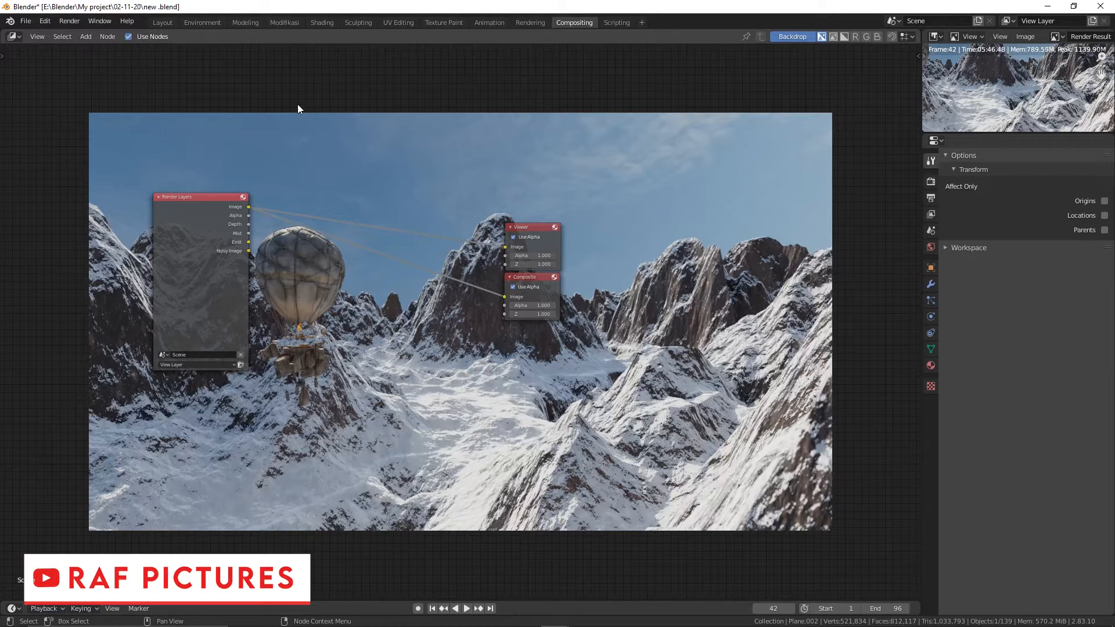
drag(448, 162, 597, 302)
key(g)
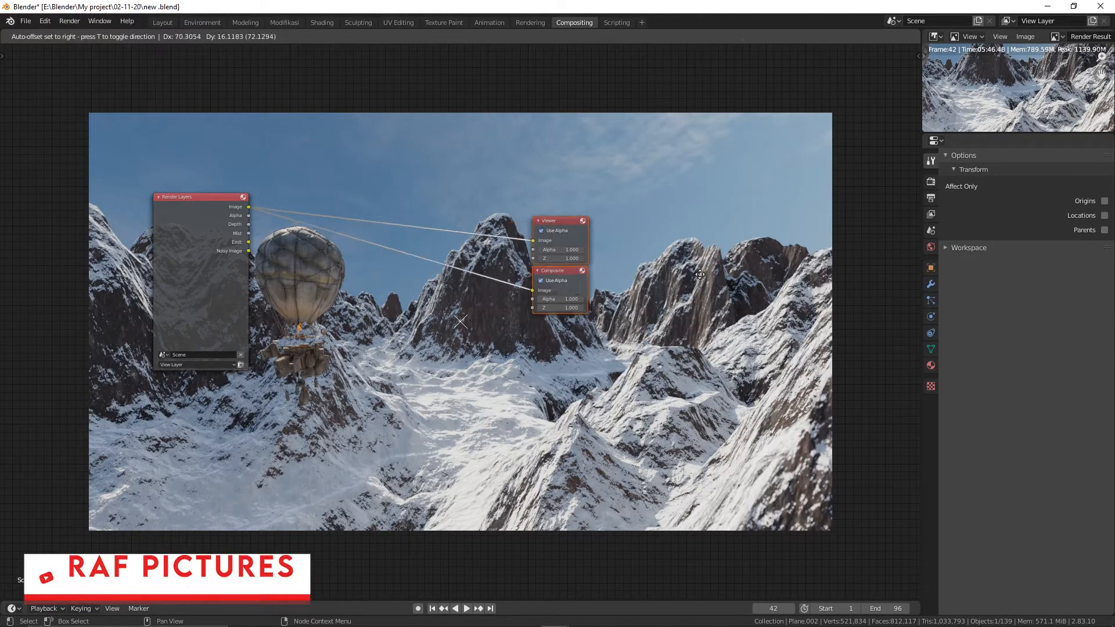
click(743, 271)
drag(196, 211, 150, 180)
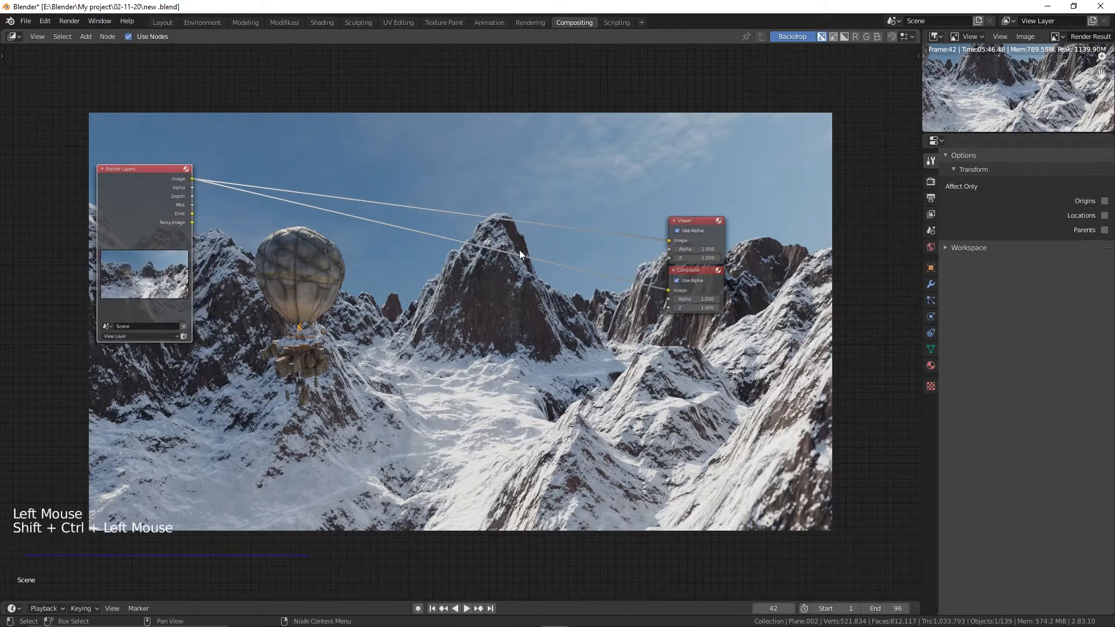
- Preview the Render Layers node's Alpha, Depth, Mist and Emit outputs one after another in the Viewer
scroll(361, 311, up, 1)
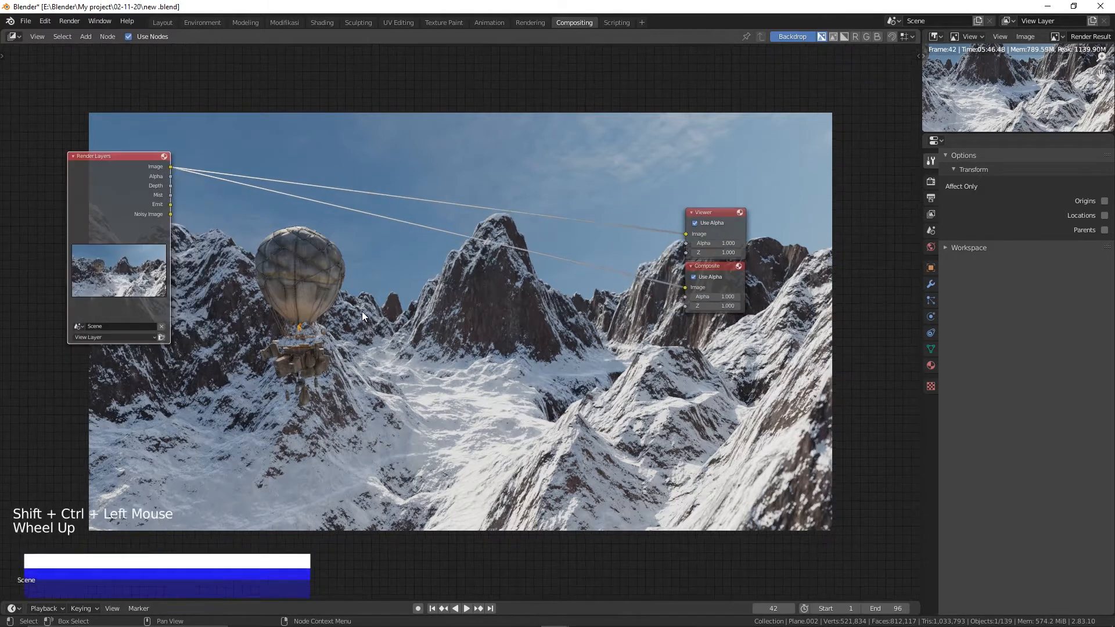
scroll(165, 180, up, 2)
mouse_move(164, 180)
middle_down()
mouse_move(113, 157)
mouse_move(173, 162)
middle_up()
ctrl+shift+click(194, 166)
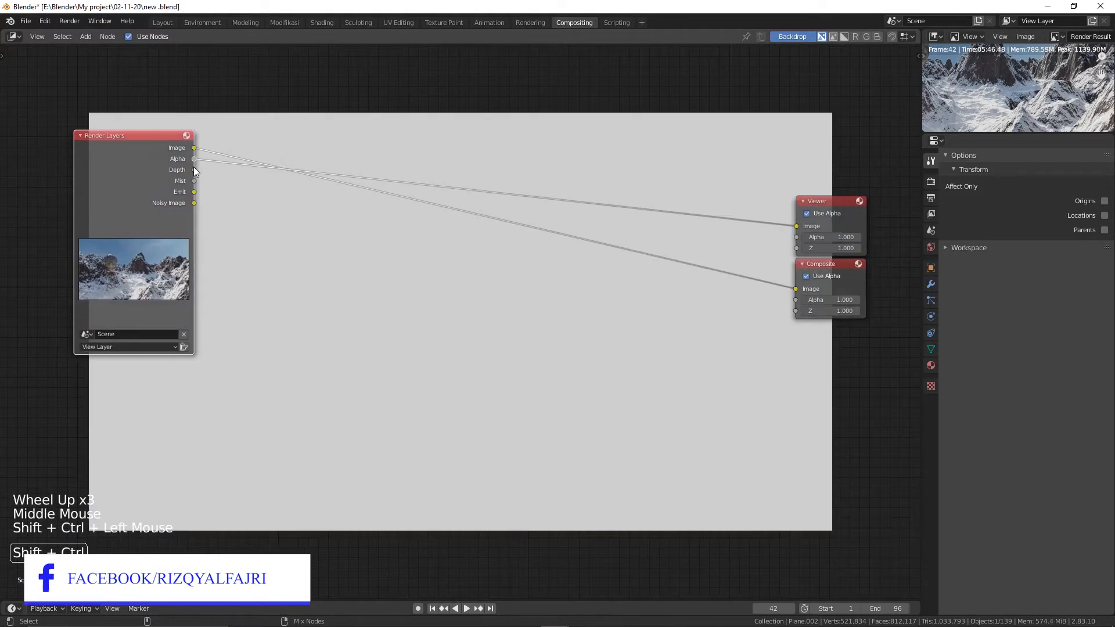
ctrl+shift+click(195, 171)
ctrl+shift+click(194, 189)
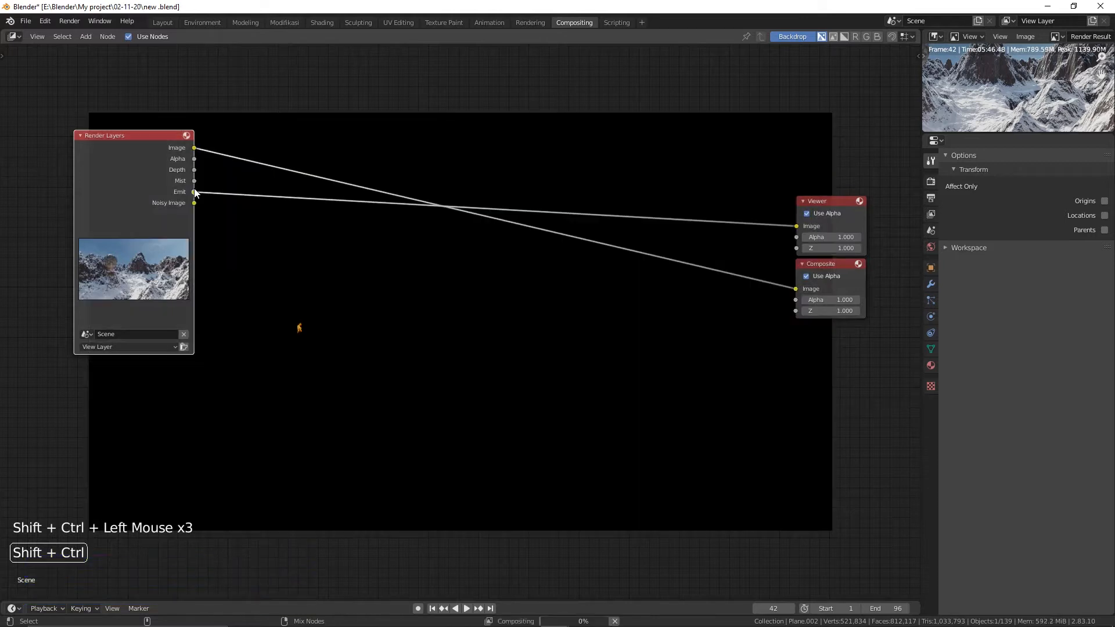
ctrl+shift+click(195, 186)
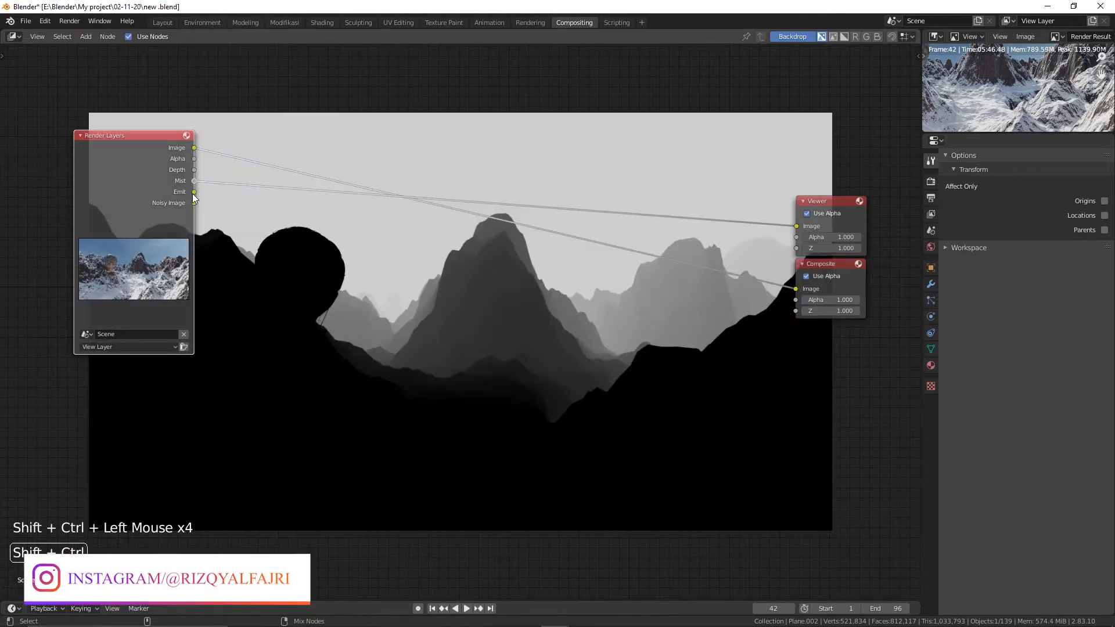
ctrl+shift+click(193, 196)
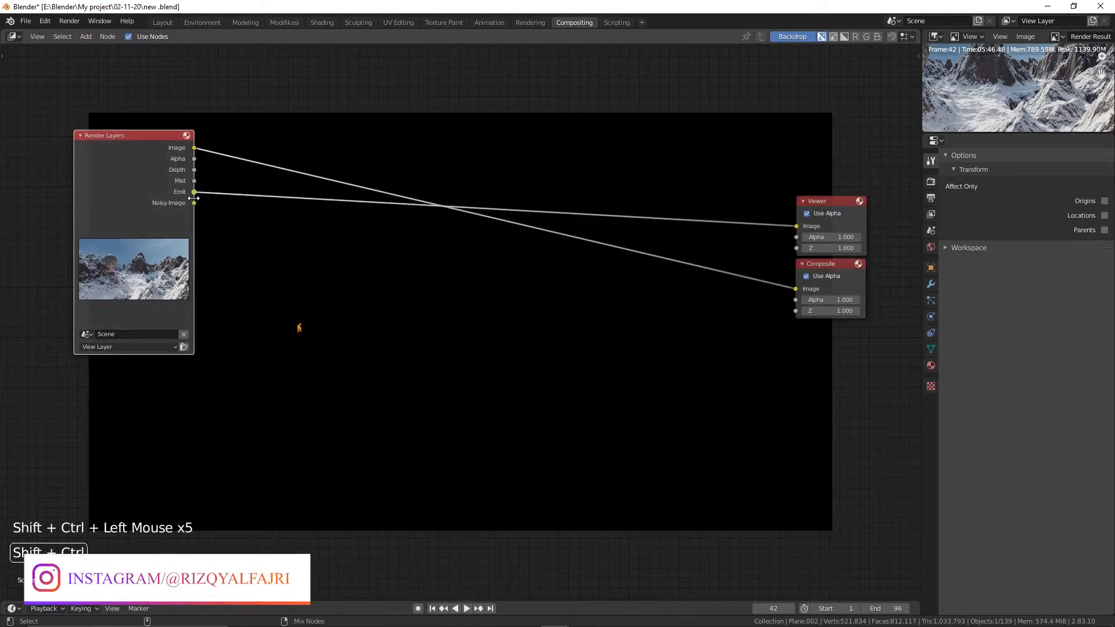
ctrl+shift+click(191, 152)
- Add a Blur node beside the Render Layers node and set its filter type to Fast Gaussian
middle_drag(393, 145, 335, 142)
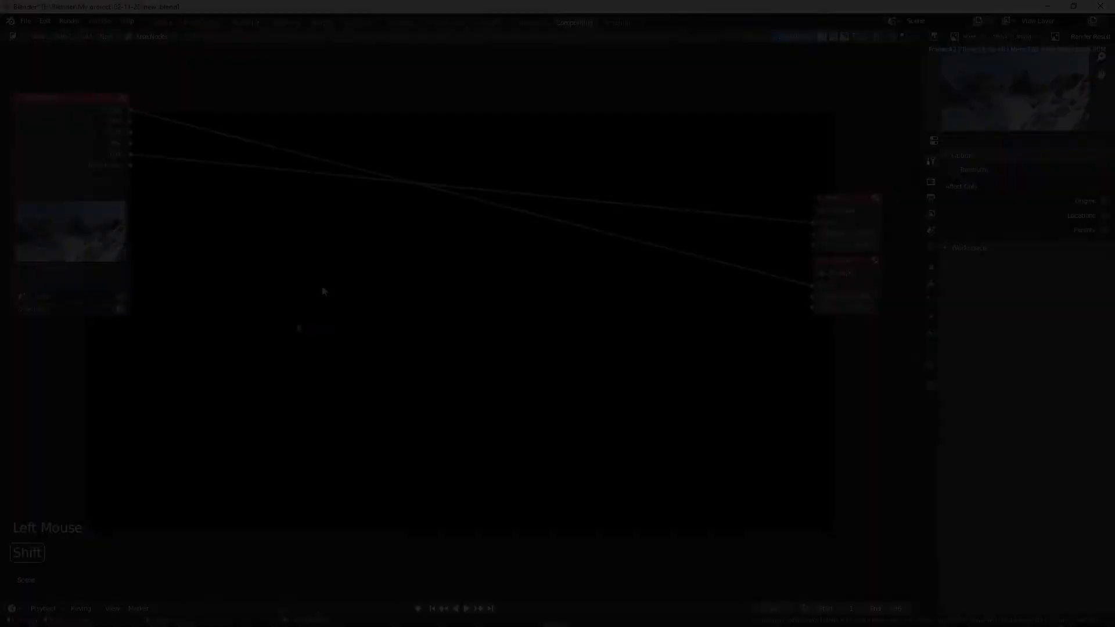
key(shift+a)
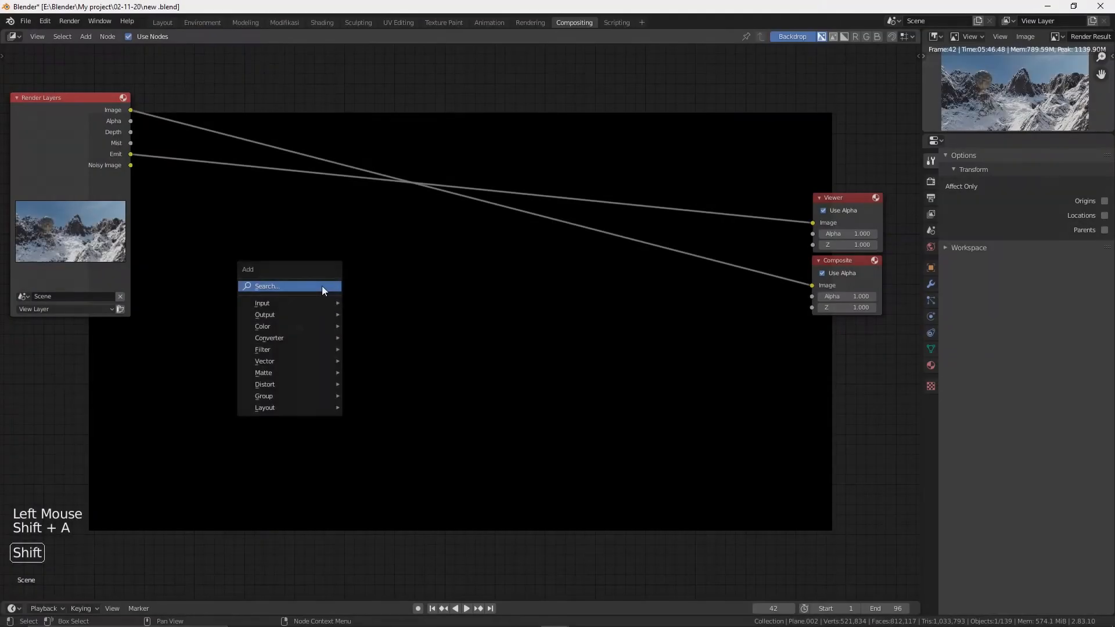
text(blu)
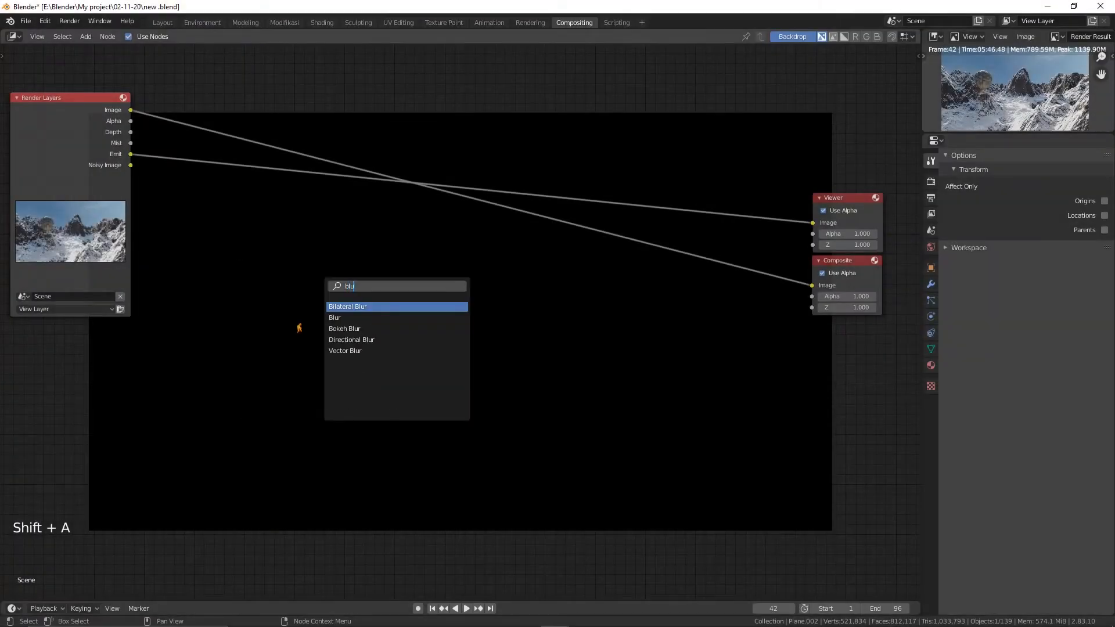
key(Down)
key(Return)
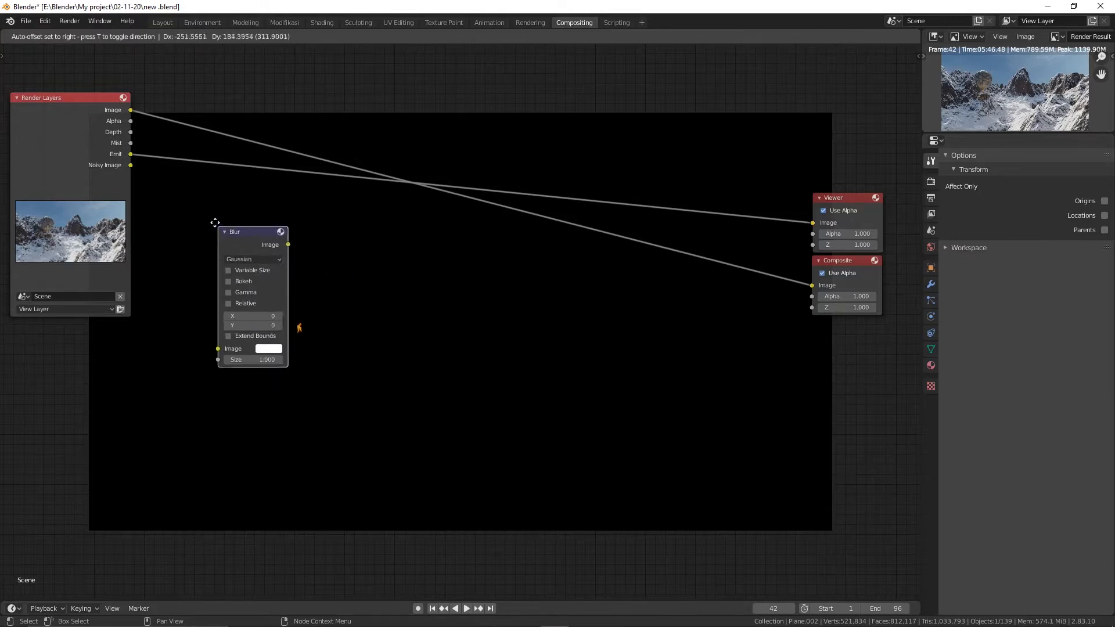
click(246, 224)
click(254, 235)
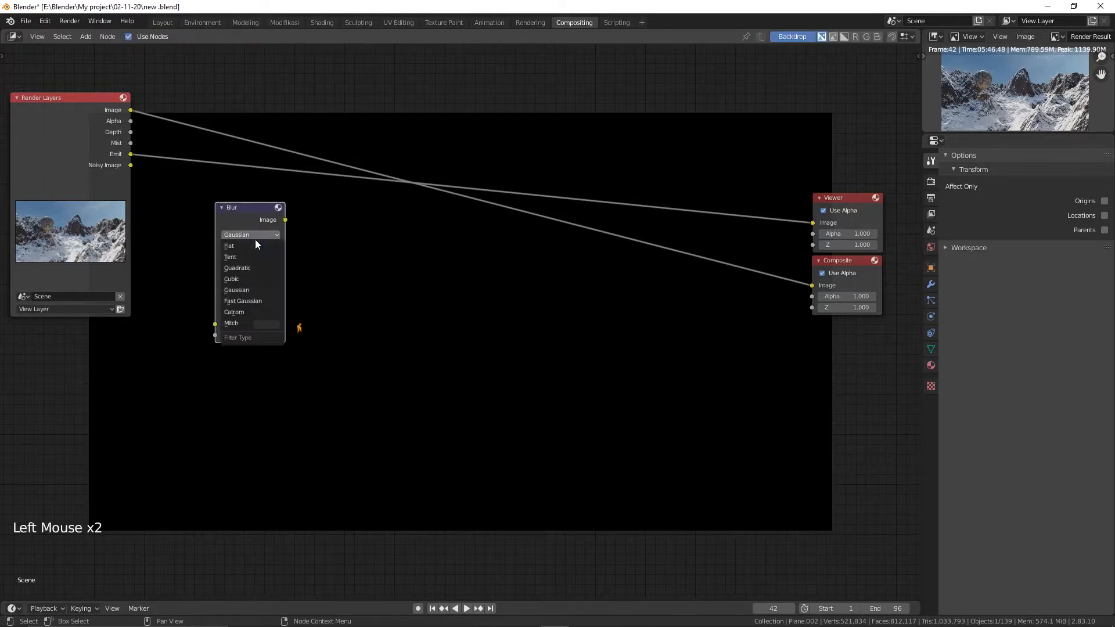
click(241, 300)
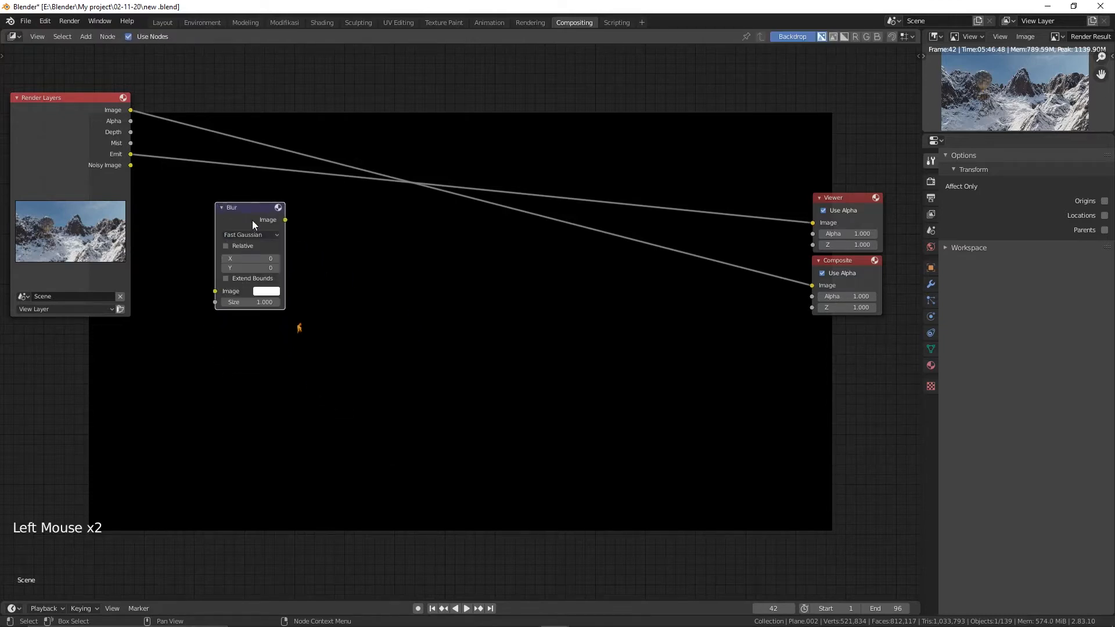
- Connect the Emit pass to the Blur node's Image input and send the blurred output to the Viewer
drag(253, 222, 263, 214)
drag(131, 155, 160, 178)
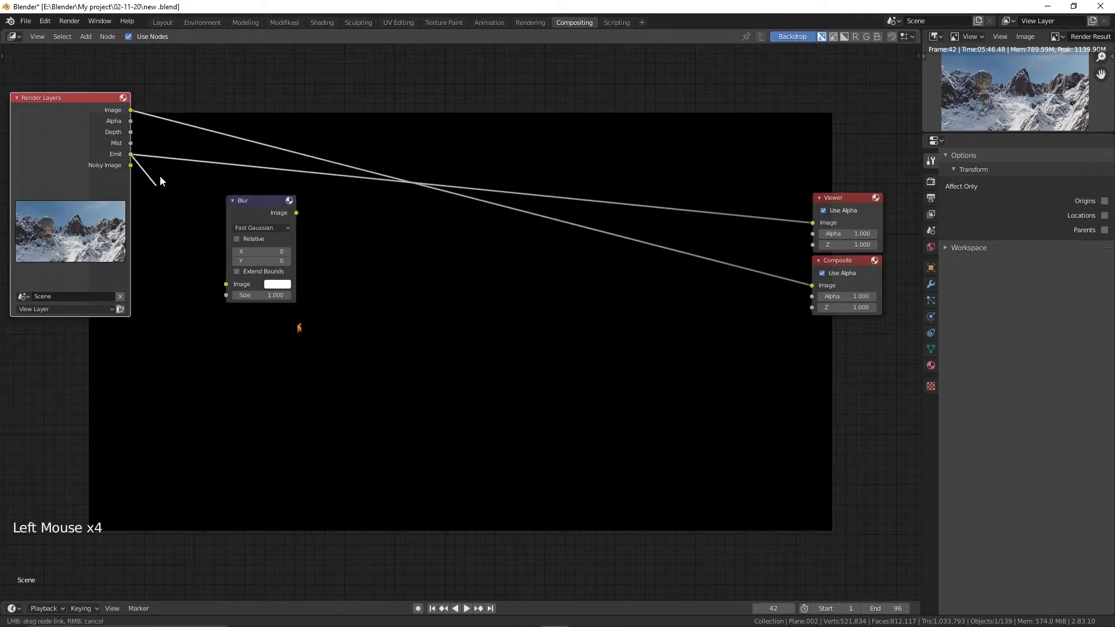
drag(213, 269, 225, 285)
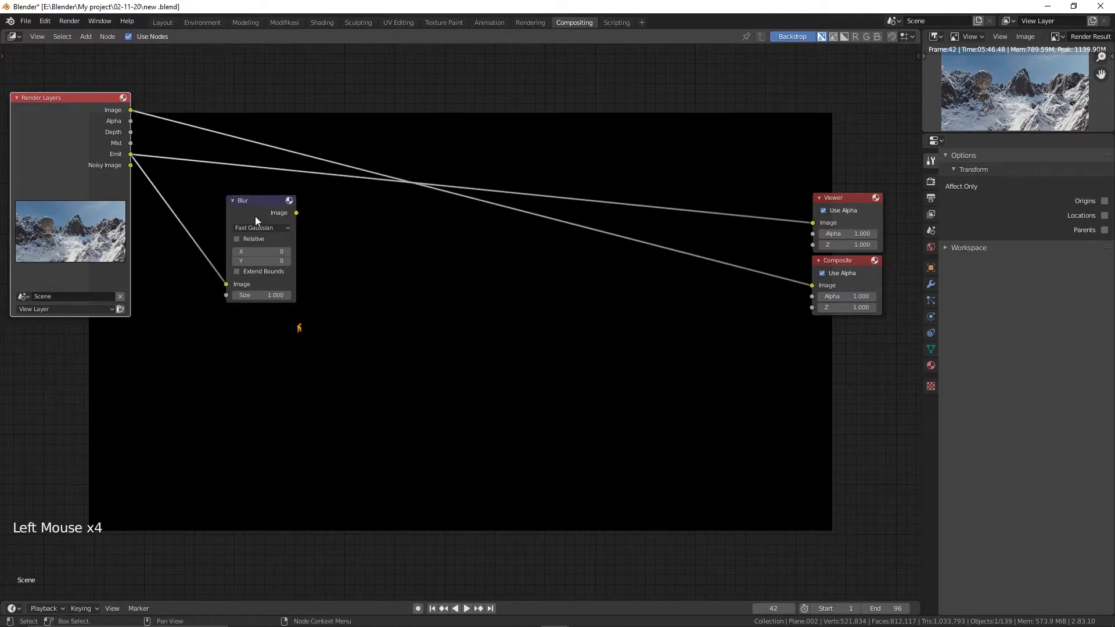
drag(259, 218, 256, 210)
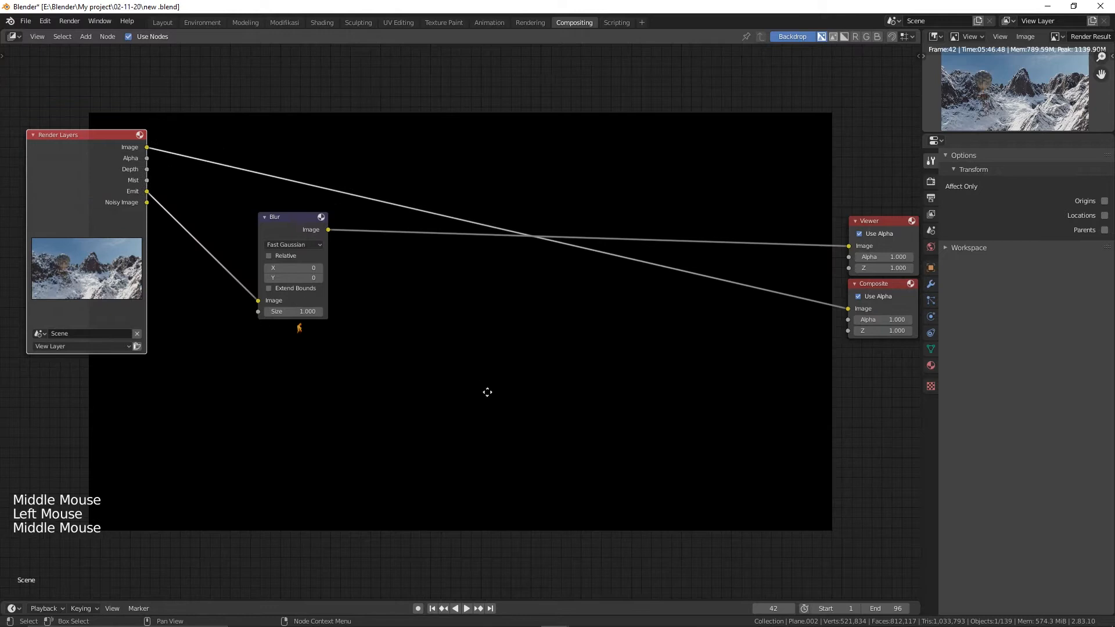
middle_drag(488, 392, 500, 413)
- Set the Blur node's X and Y to 10 and move it closer to the Render Layers node
drag(311, 242, 291, 228)
double_click(279, 276)
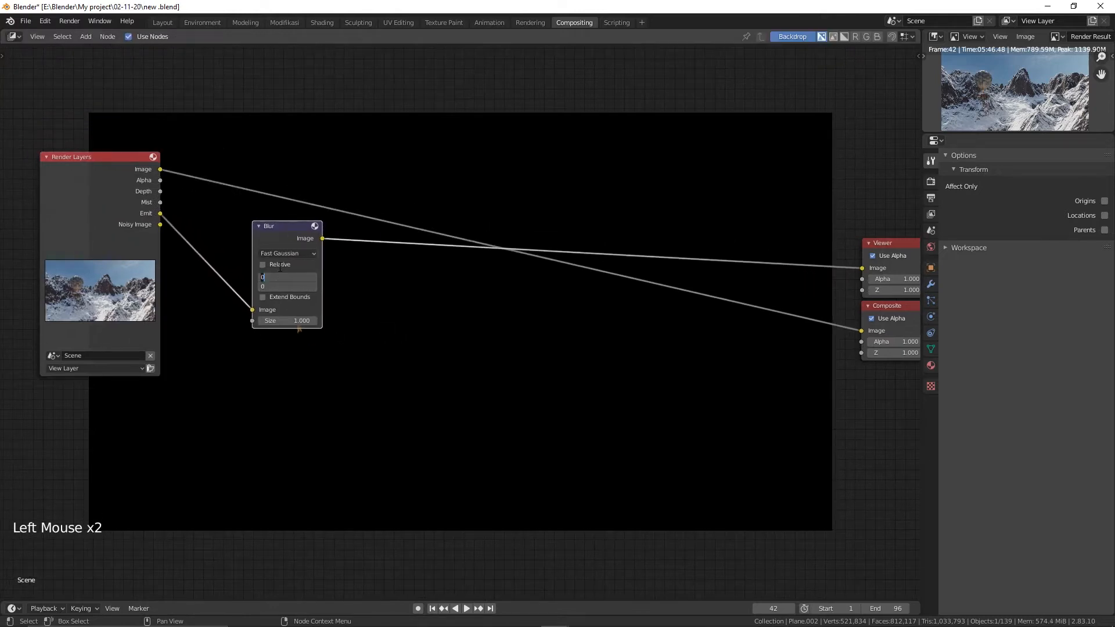
text(10)
drag(291, 226, 266, 209)
- Duplicate the Blur node below the first, set its X and Y to 26 and feed it from Emit
click(265, 220)
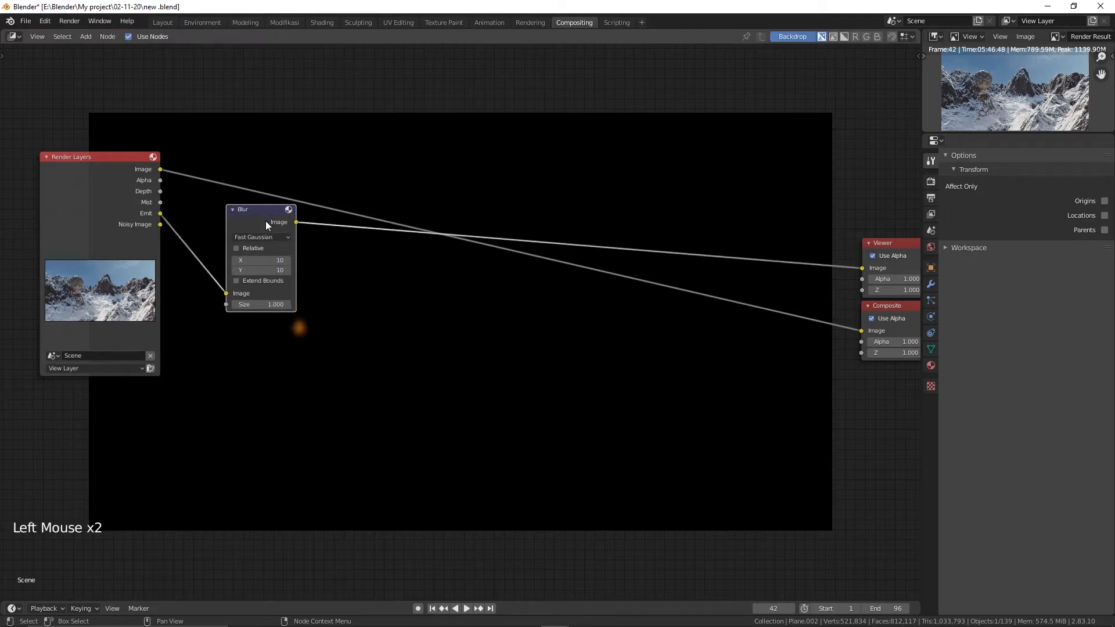
key(shift+d)
click(264, 357)
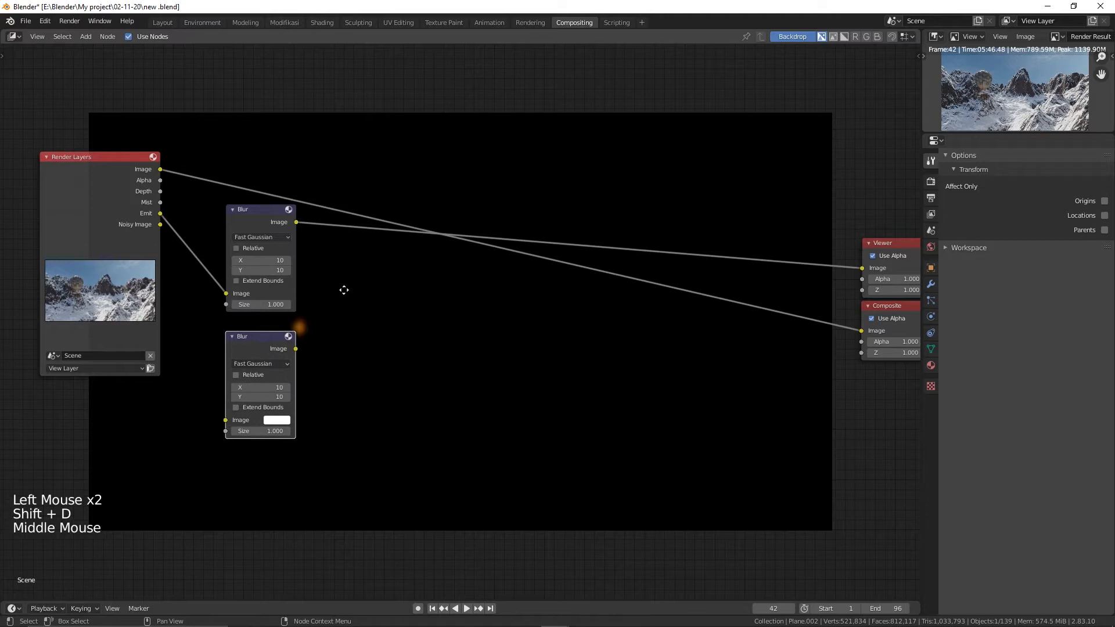
middle_drag(343, 291, 328, 240)
click(240, 303)
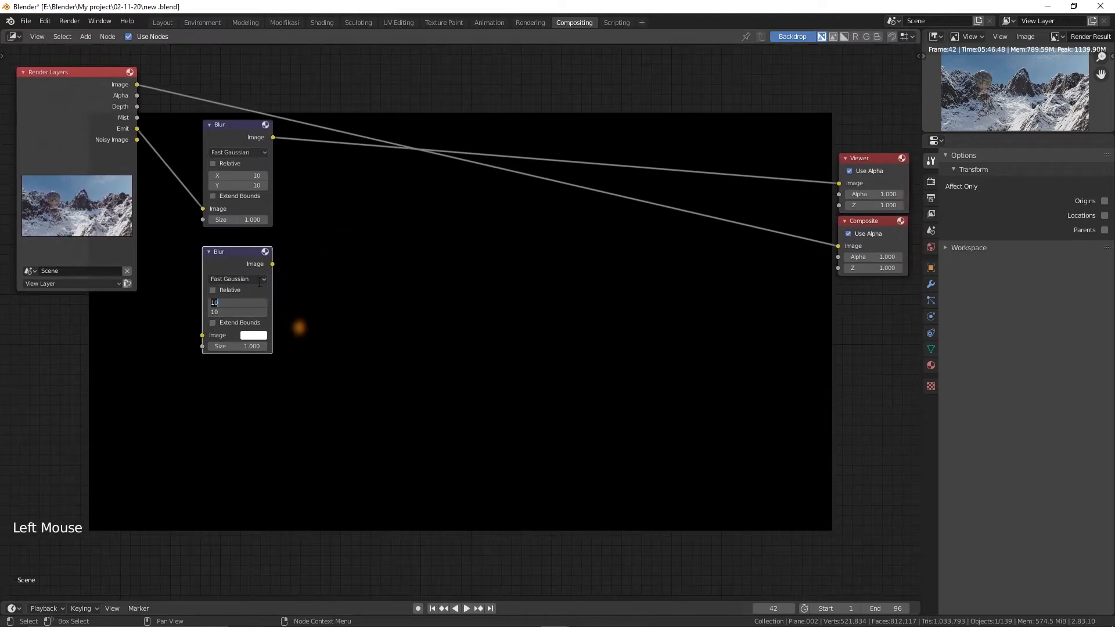
text(26)
key(Return)
drag(138, 134, 208, 339)
- Add a Mix node after the blurs and connect both Blur outputs to its two Image inputs
key(shift+a)
click(415, 263)
text(mix)
key(Return)
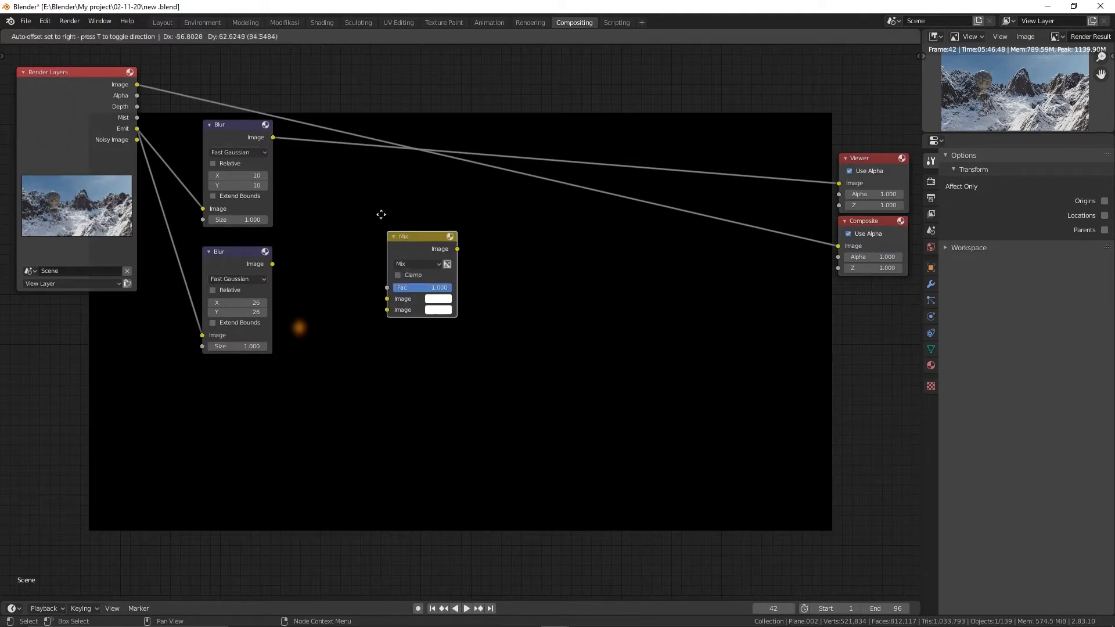
click(373, 183)
drag(274, 136, 373, 248)
drag(272, 264, 373, 259)
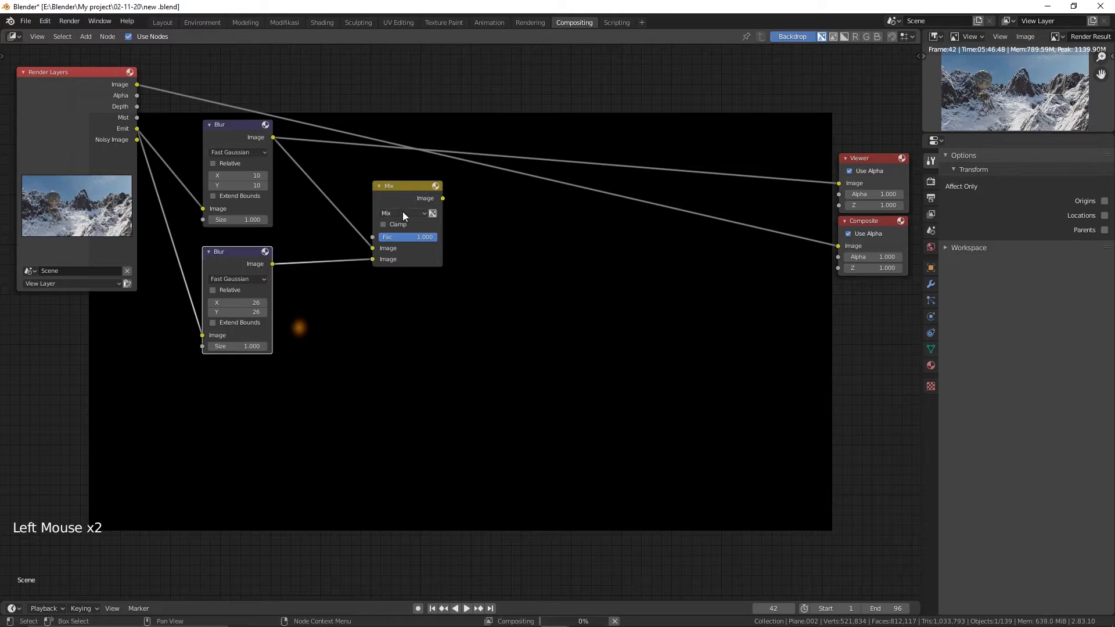
- Set the Mix node's blend mode to Add, send its output to the Viewer and move it nearer the blurs
click(404, 213)
click(404, 314)
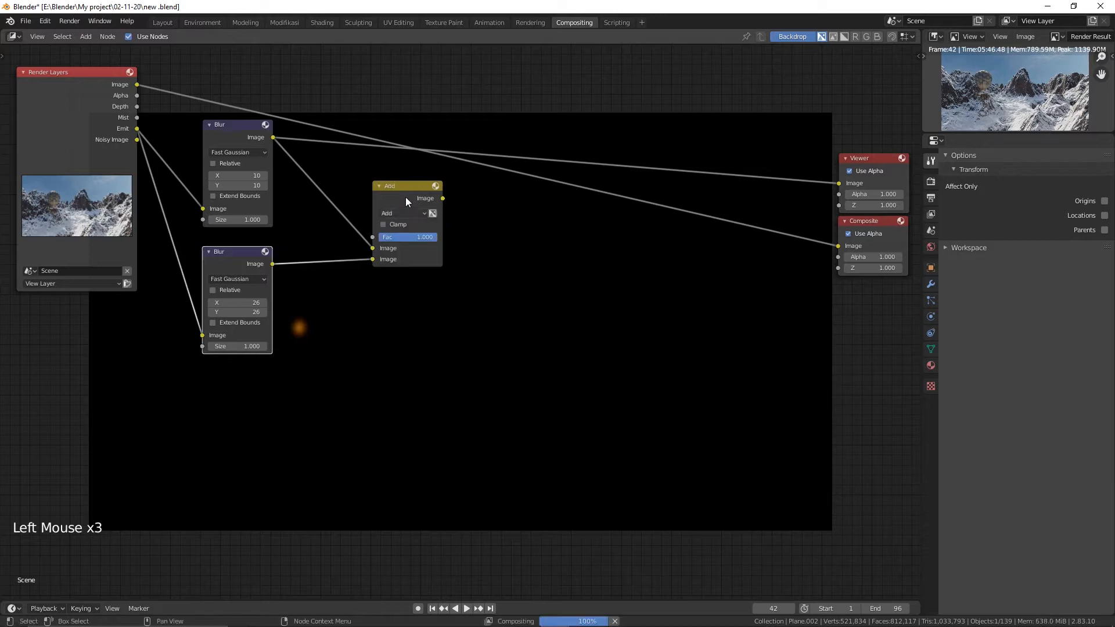
ctrl+shift+click(406, 194)
middle_drag(480, 332, 448, 297)
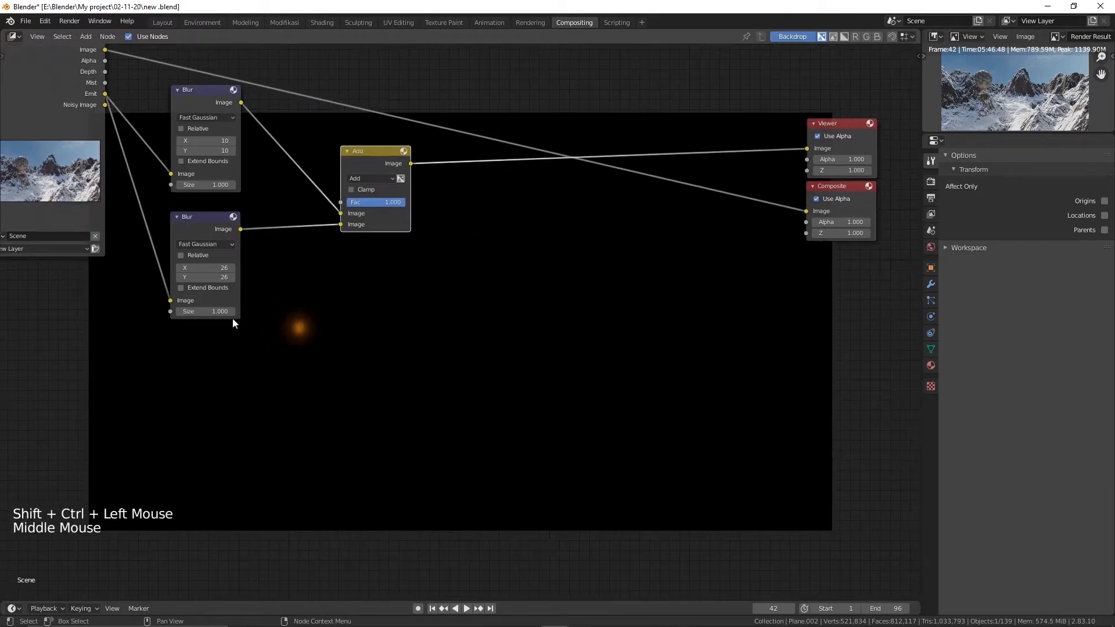
middle_drag(259, 341, 322, 299)
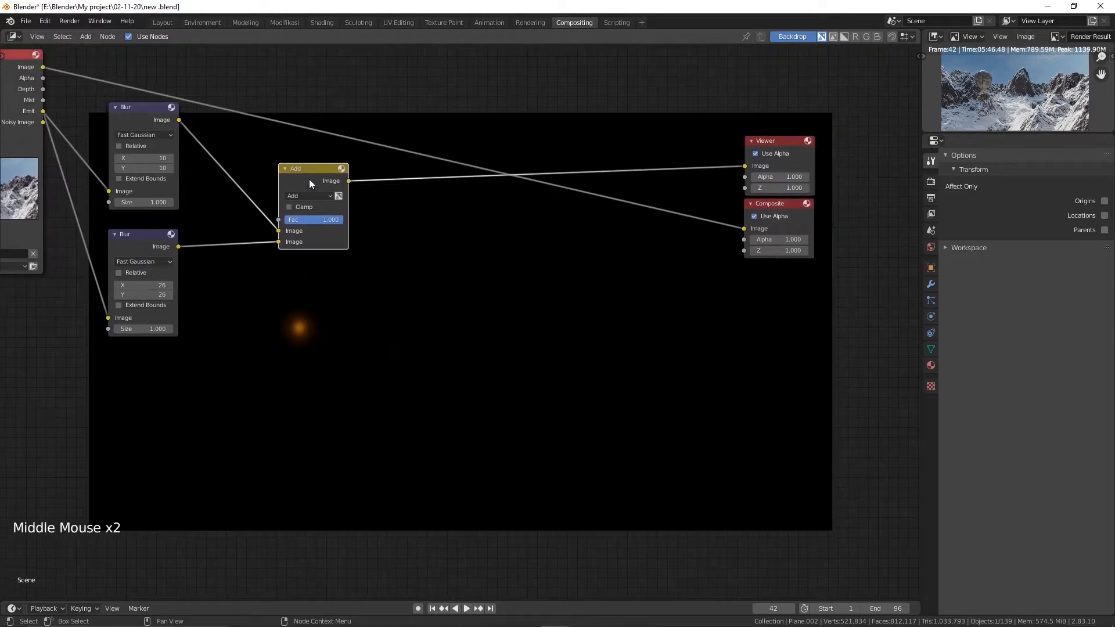
drag(309, 183, 274, 162)
middle_drag(289, 287, 327, 309)
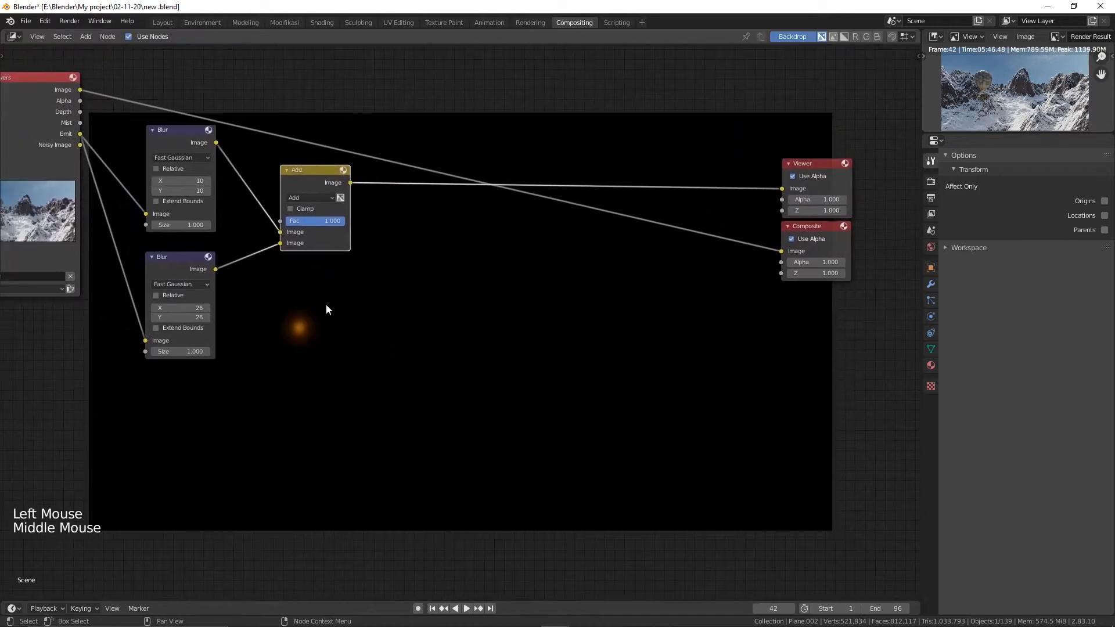
- Compare the Render Layers output with the Add node's combined blur in the Viewer, with the backdrop zoomed out
ctrl+shift+click(55, 150)
ctrl+shift+click(345, 184)
mouse_move(393, 290)
middle_down()
mouse_move(288, 303)
mouse_move(383, 311)
mouse_move(383, 281)
middle_up()
key(v)
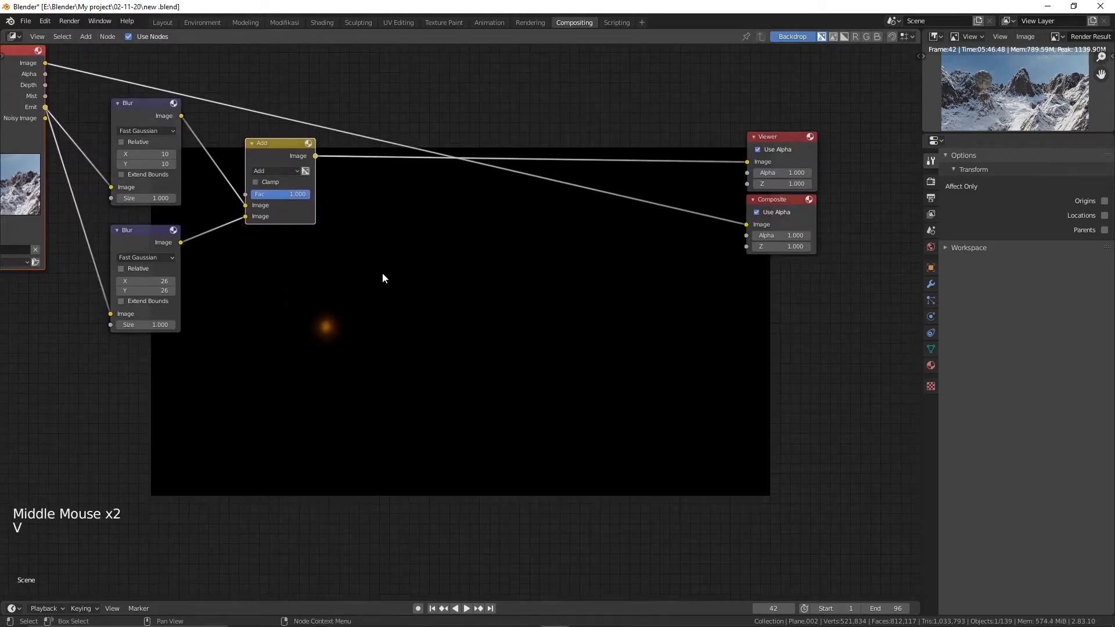
- Duplicate the lower Blur node beneath itself and set the copy's X and Y to 3
key(alt+v)
key(alt+v)
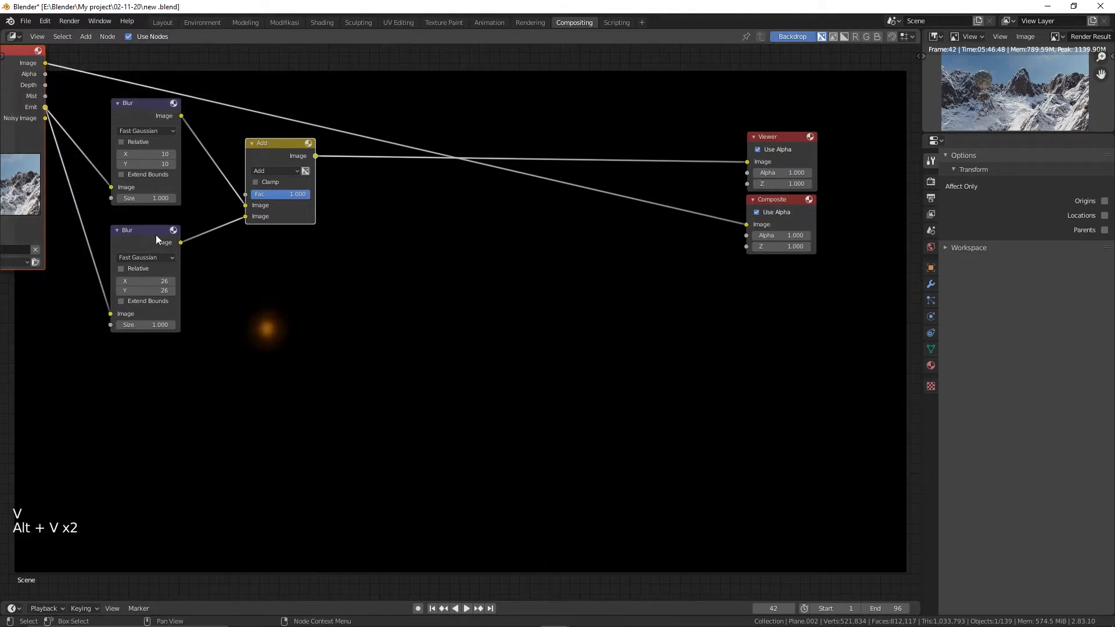
click(156, 234)
key(shift+d)
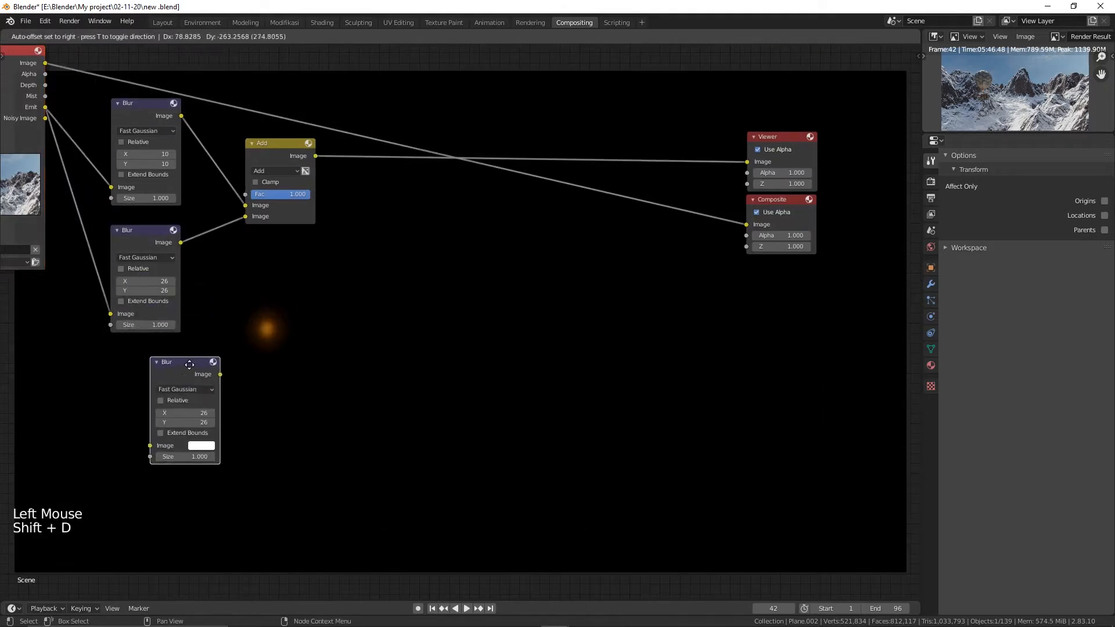
click(149, 358)
middle_drag(231, 315, 240, 268)
scroll(177, 356, up, 1)
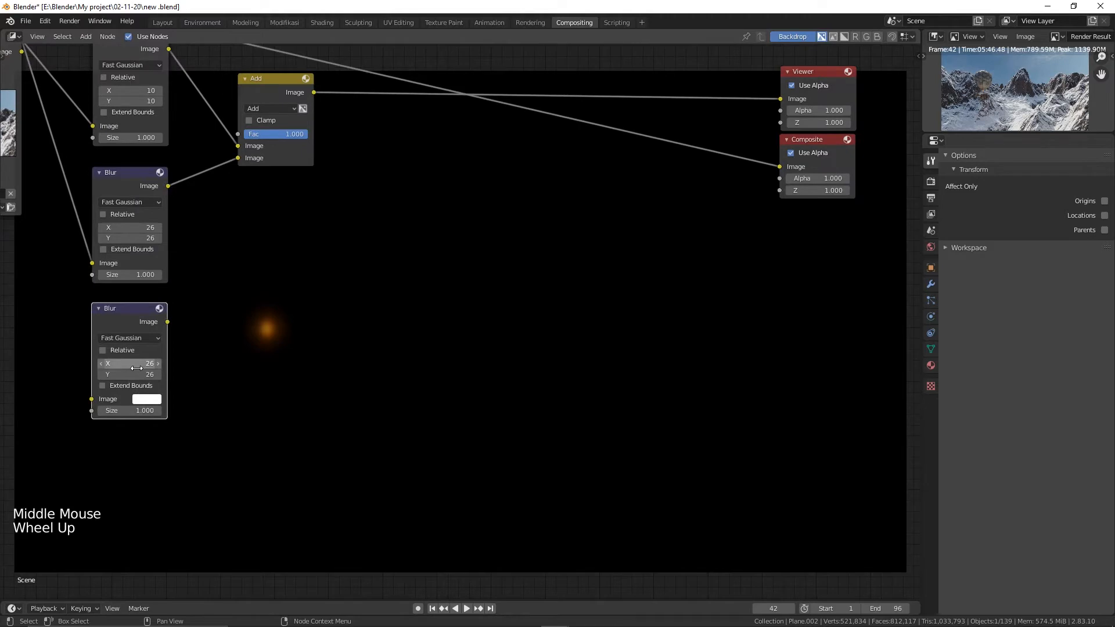
drag(137, 368, 136, 375)
text(3)
key(Return)
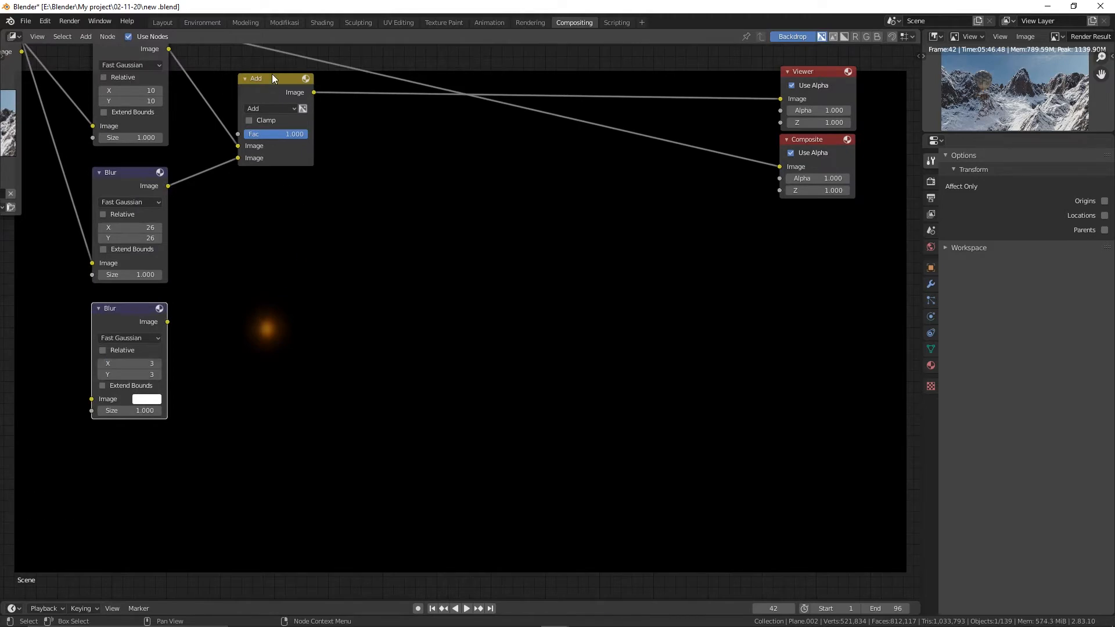
- Duplicate the Add node and connect the first Add's output and the third Blur's output to its two Image inputs
click(272, 76)
drag(263, 96, 268, 100)
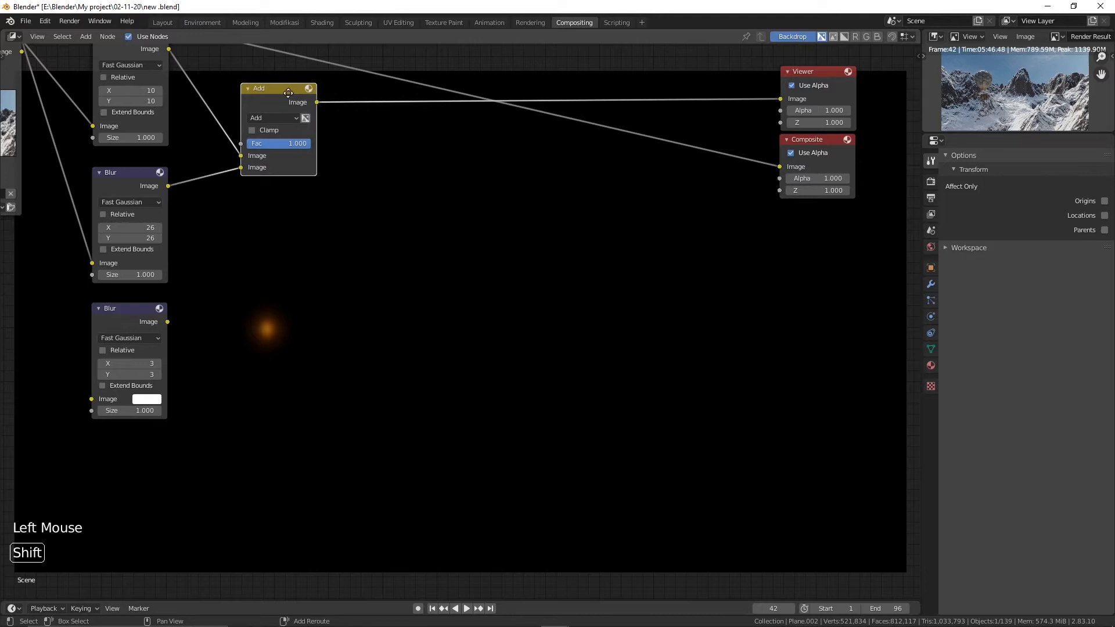
key(shift+d)
click(419, 156)
drag(316, 102, 371, 219)
drag(168, 322, 371, 230)
middle_drag(332, 207, 412, 210)
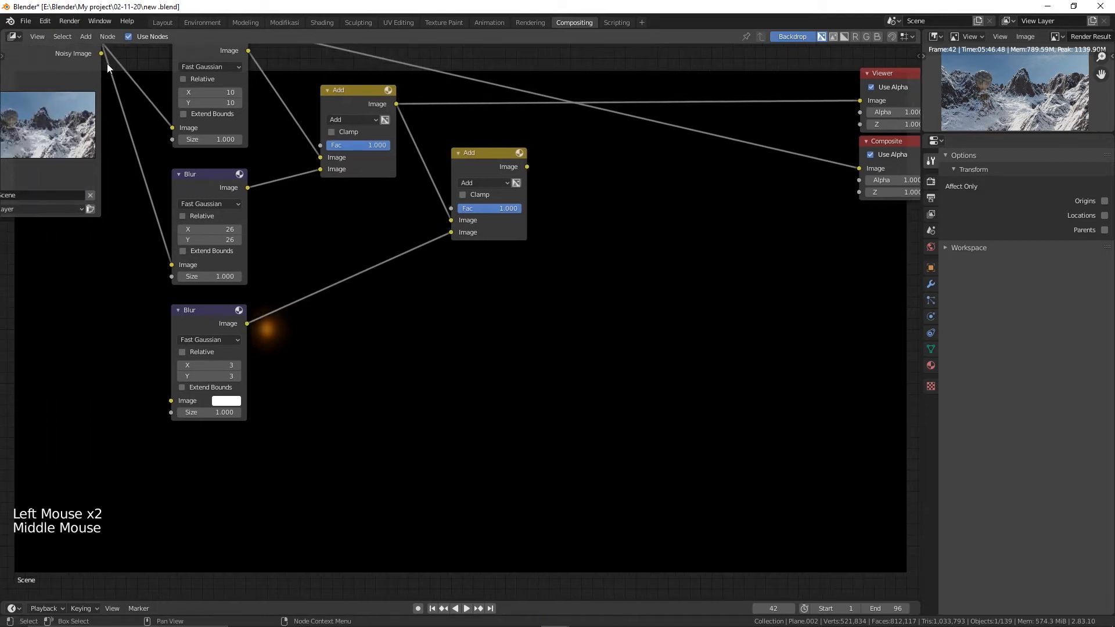
- Feed the third Blur from Emit, then send the second Add node to the Viewer and place it beside the first Add
middle_drag(114, 68, 123, 103)
drag(115, 91, 184, 451)
middle_drag(484, 341, 249, 368)
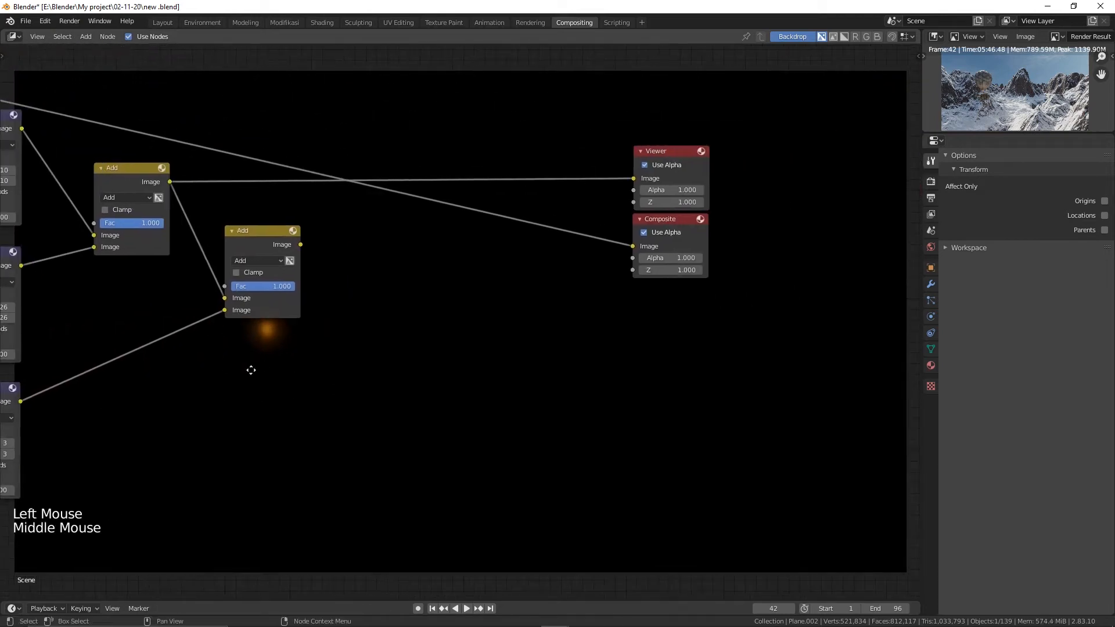
ctrl+shift+click(270, 236)
drag(271, 235, 257, 162)
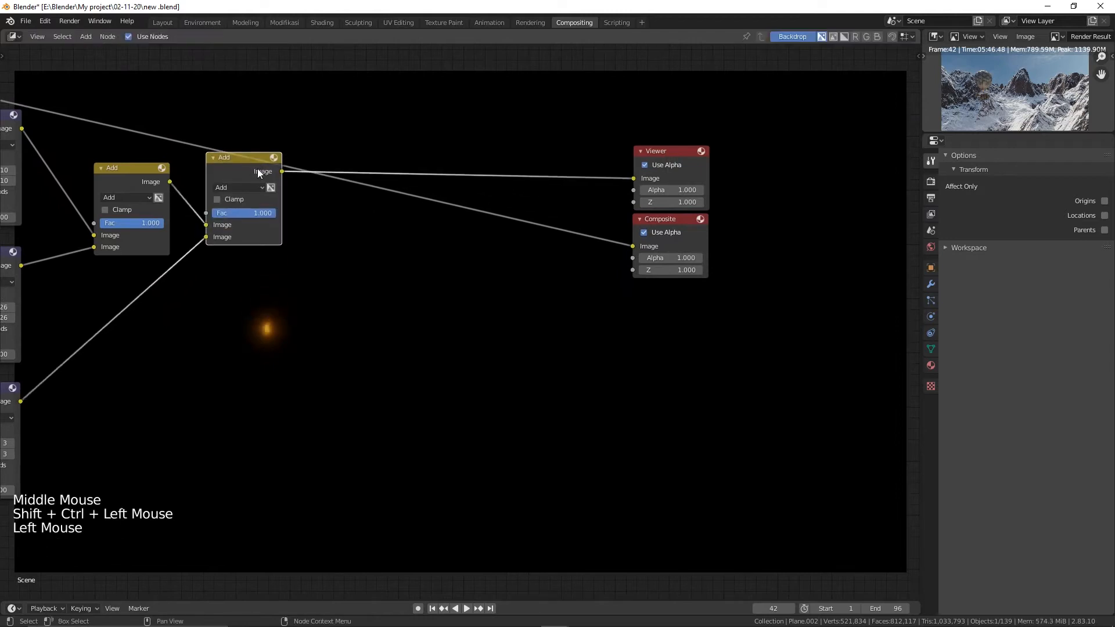
- Duplicate the second Add node and use the copy to add the combined blur onto the Render Layers Image, sent to the Viewer
key(shift+d)
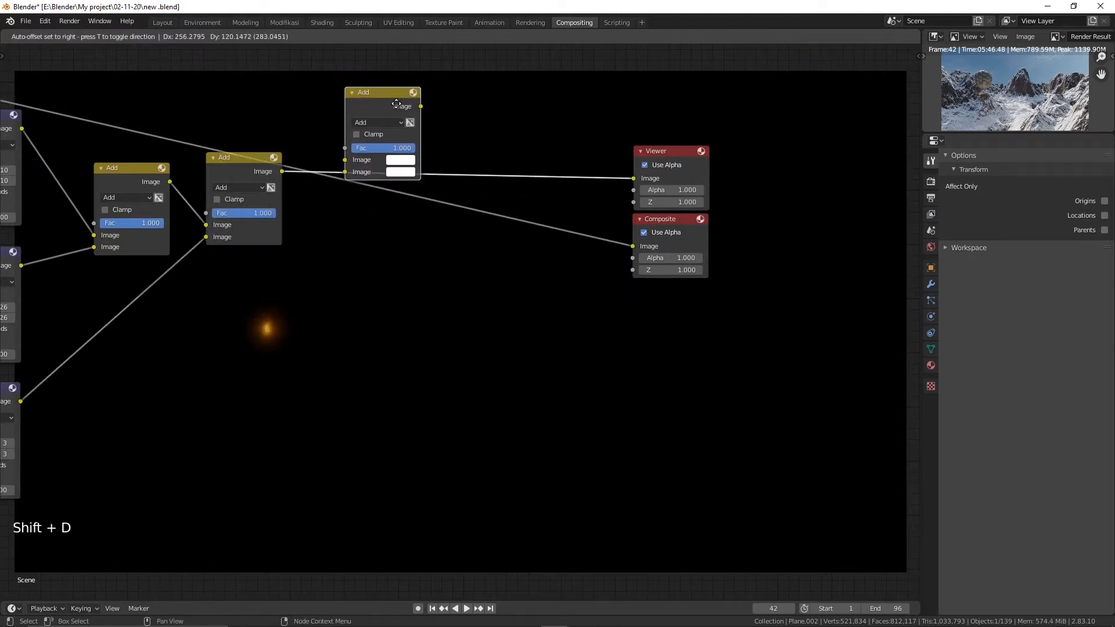
click(396, 108)
middle_drag(294, 166, 500, 261)
drag(82, 165, 552, 254)
middle_drag(569, 230, 555, 161)
drag(555, 161, 555, 133)
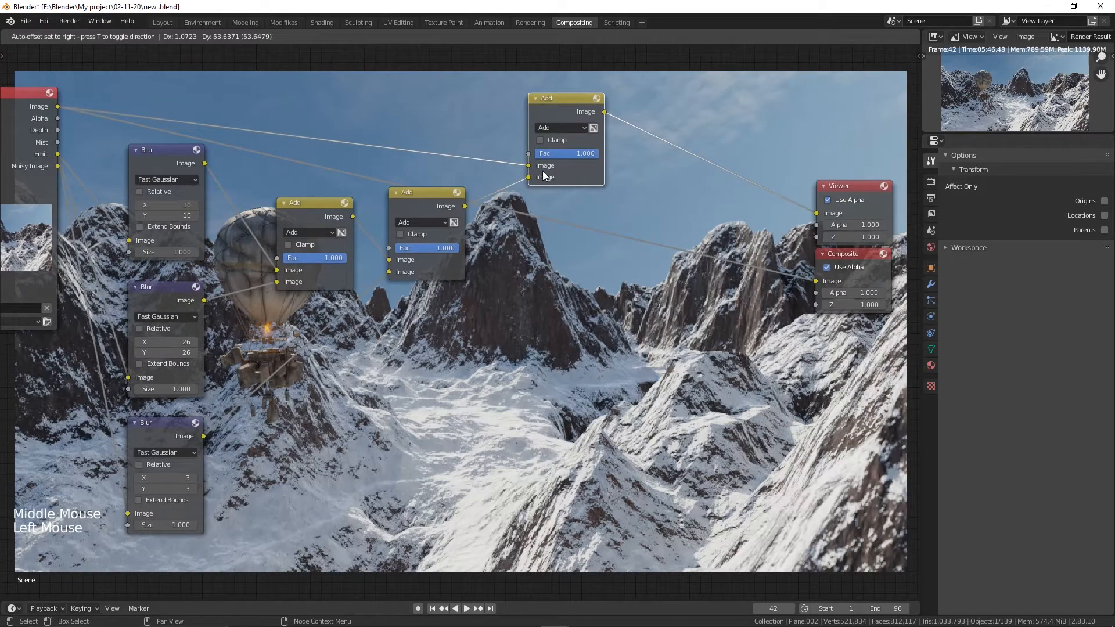
- Compare the glow alone, the plain render and the combined result in the Viewer, with the backdrop enlarged around the balloon's fire
key(alt+v)
middle_drag(420, 423, 433, 417)
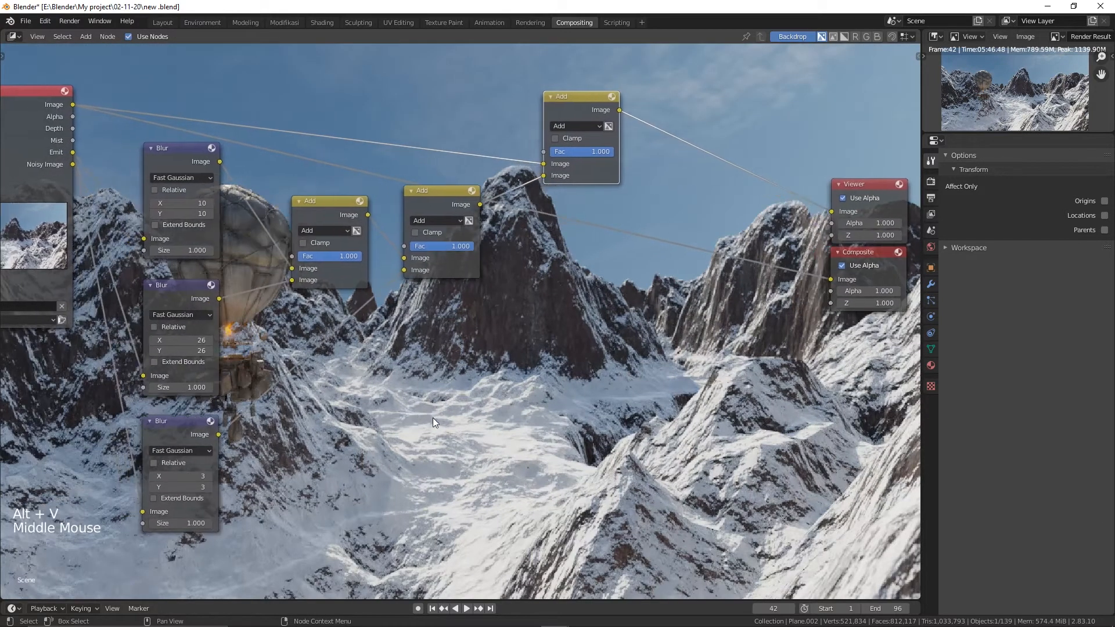
key(v)
key(v)
middle_drag(395, 385, 334, 372)
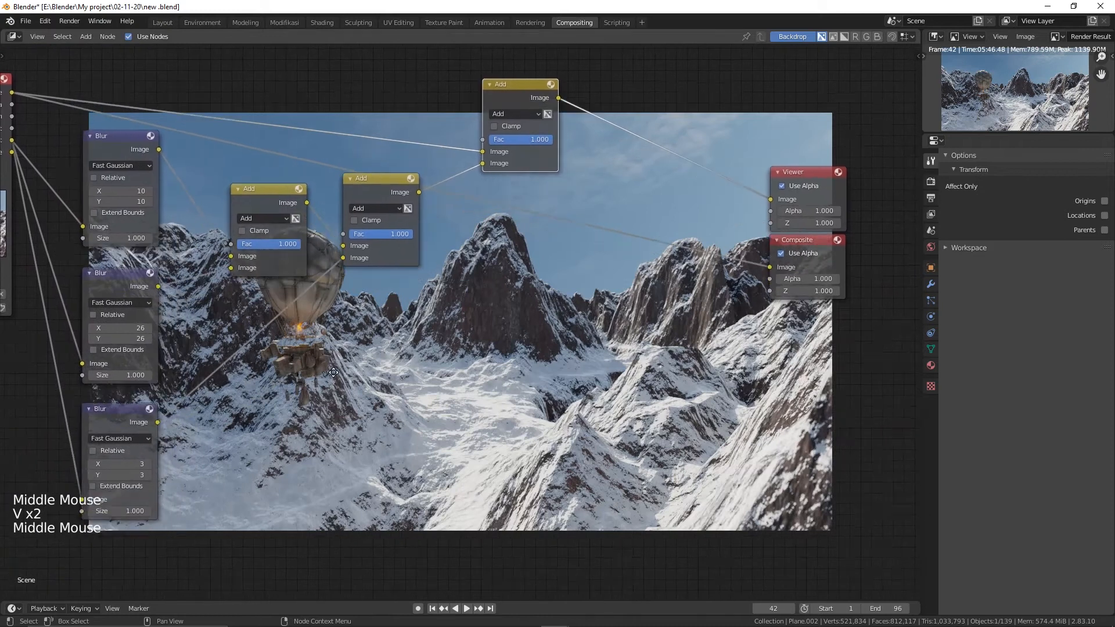
ctrl+shift+click(382, 187)
ctrl+shift+click(519, 98)
middle_drag(376, 111, 420, 149)
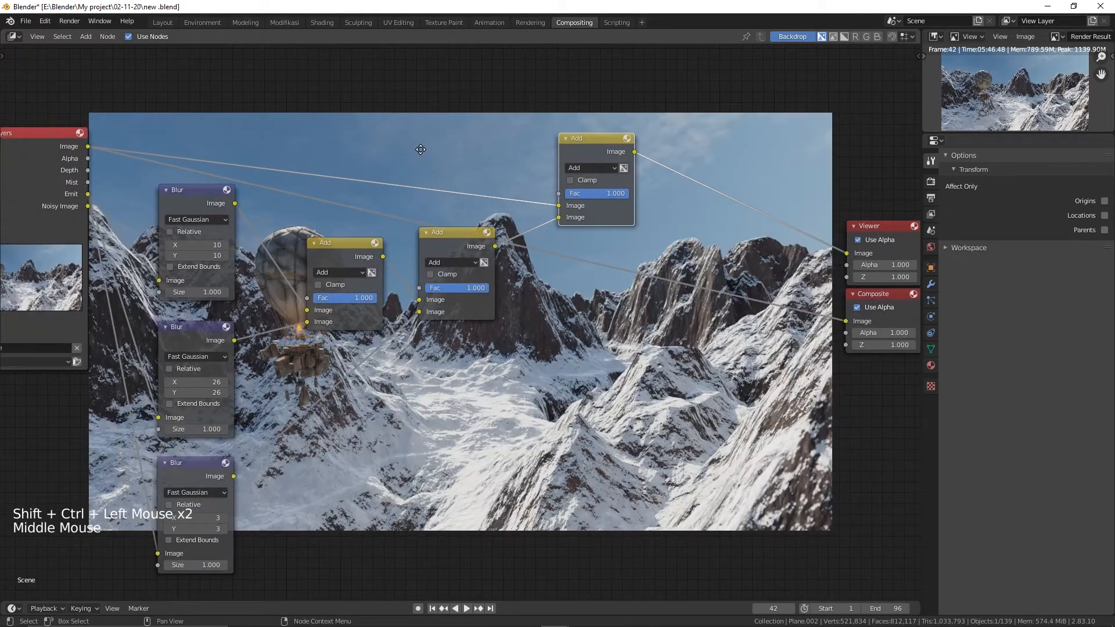
ctrl+shift+click(31, 144)
ctrl+shift+click(580, 149)
middle_drag(409, 145, 426, 342)
ctrl+shift+click(66, 356)
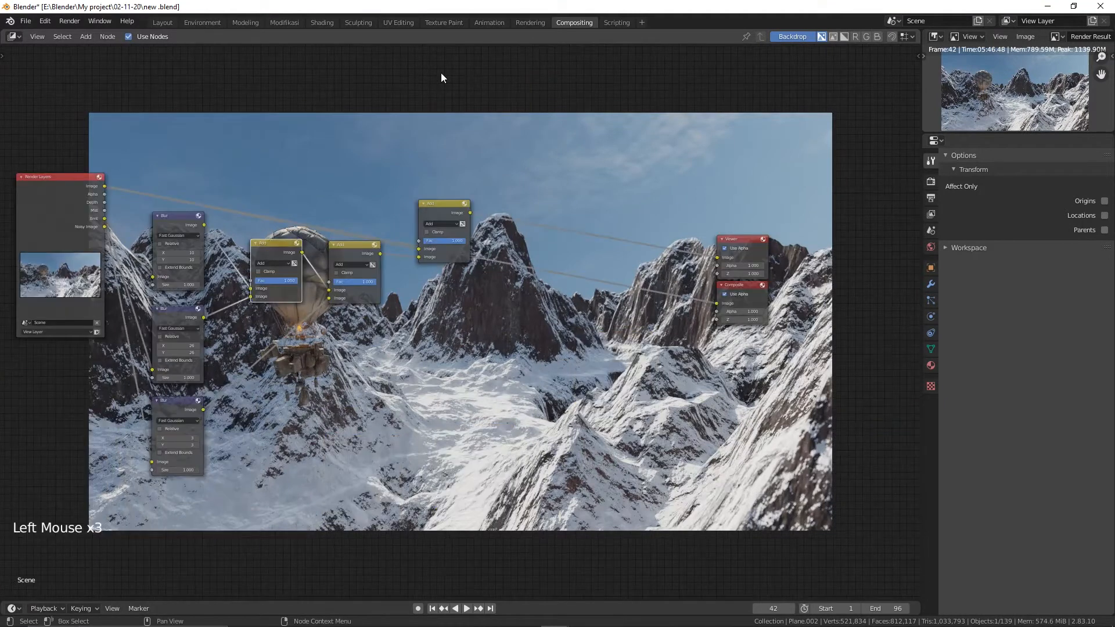
- Add a ColorRamp node above the Add nodes and set its interpolation to B-Spline
key(shift+a)
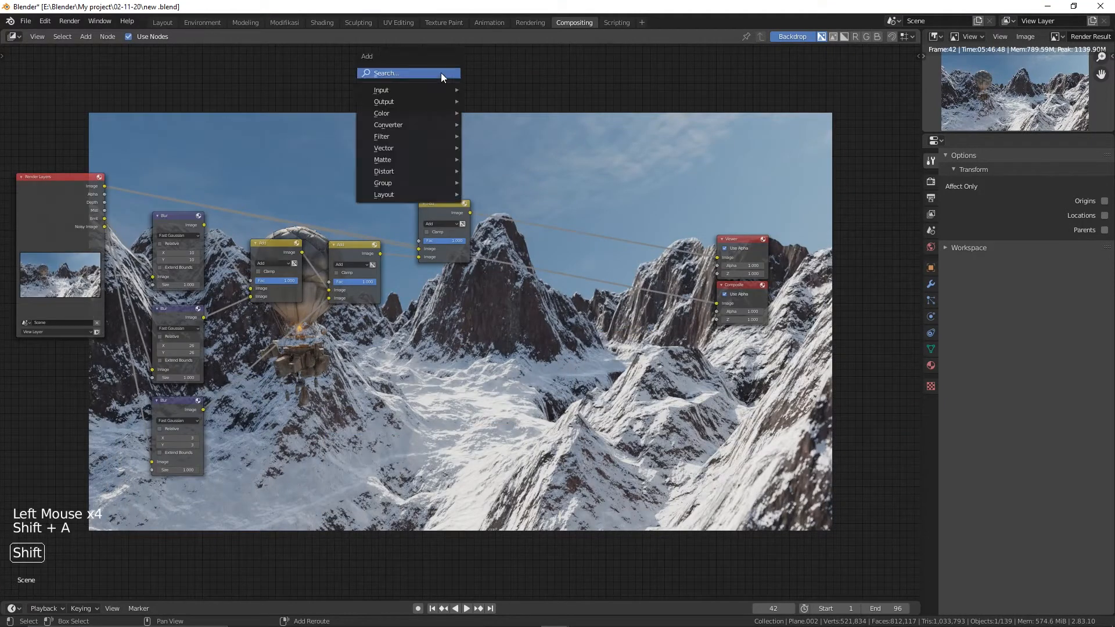
click(441, 72)
text(col)
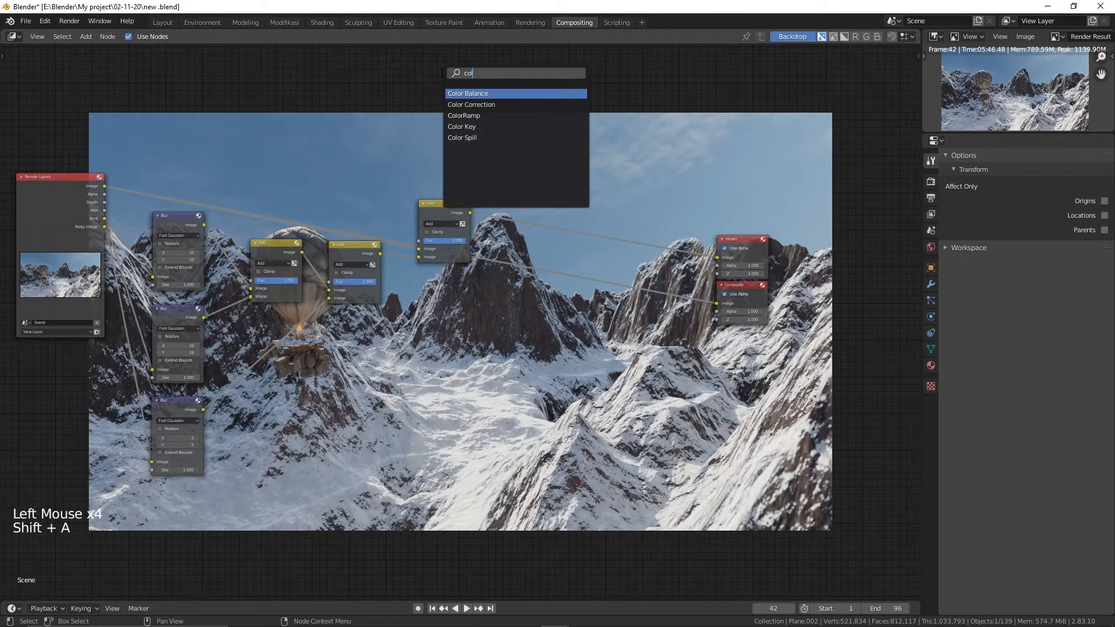
key(Down)
key(Down)
key(Return)
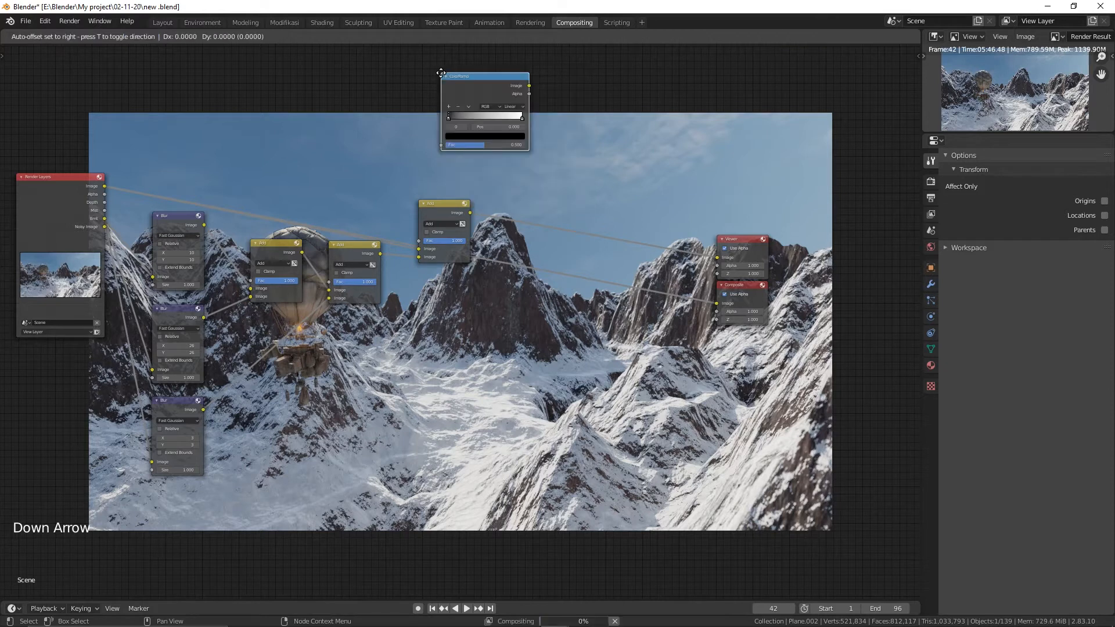
click(505, 120)
click(579, 153)
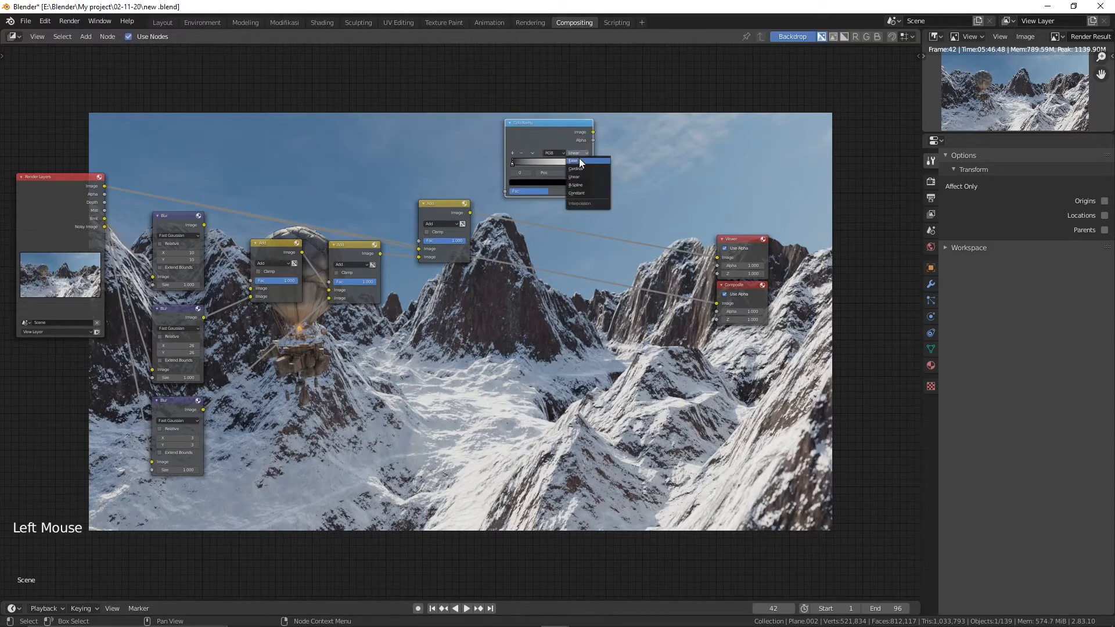
click(582, 184)
- Change the ColorRamp's white stop to light blue by pasting in a copied colour
middle_drag(583, 186, 567, 221)
scroll(584, 188, up, 2)
click(487, 236)
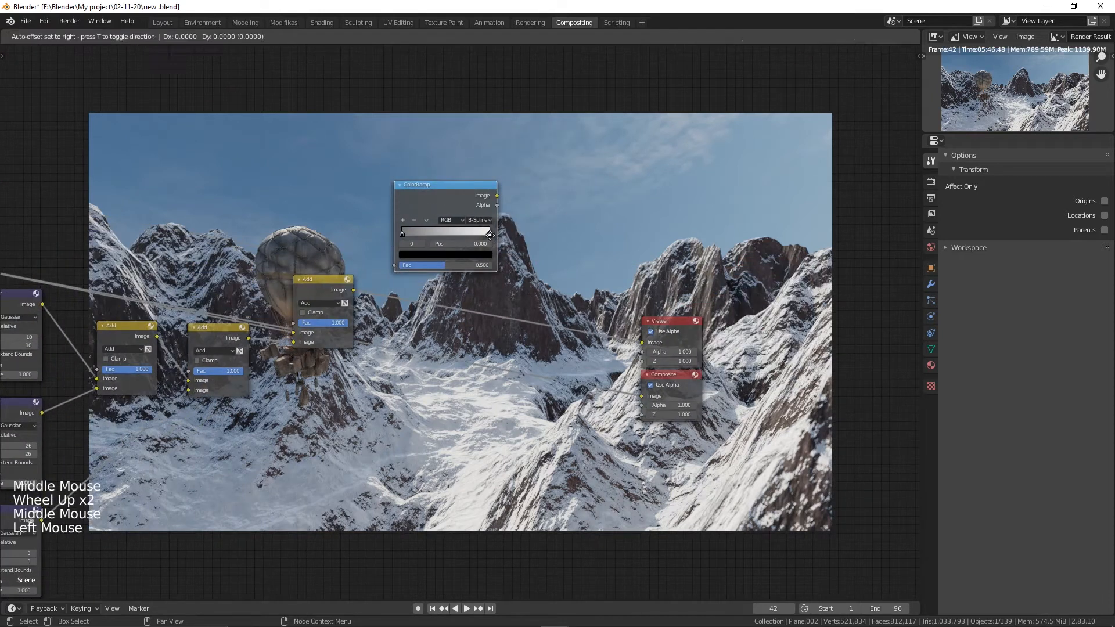
click(466, 253)
key(ctrl+v)
click(458, 202)
click(426, 215)
key(Return)
- Feed the ColorRamp from the Mist pass, preview it in the Viewer and shift its black stop to position 0.041
middle_drag(483, 201, 557, 217)
drag(501, 200, 443, 168)
drag(409, 215, 410, 218)
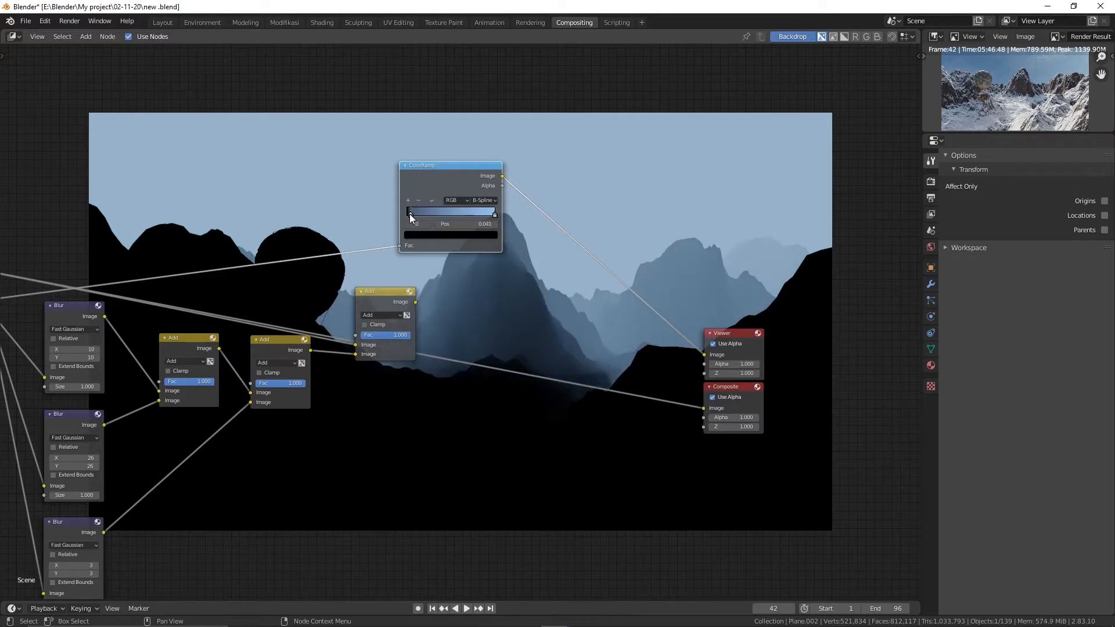
scroll(498, 320, up, 1)
middle_drag(477, 279, 582, 256)
drag(537, 152, 448, 166)
- Duplicate the third Add node, connect the ColorRamp and the third Add to its Image inputs, and send it to the Viewer
click(458, 279)
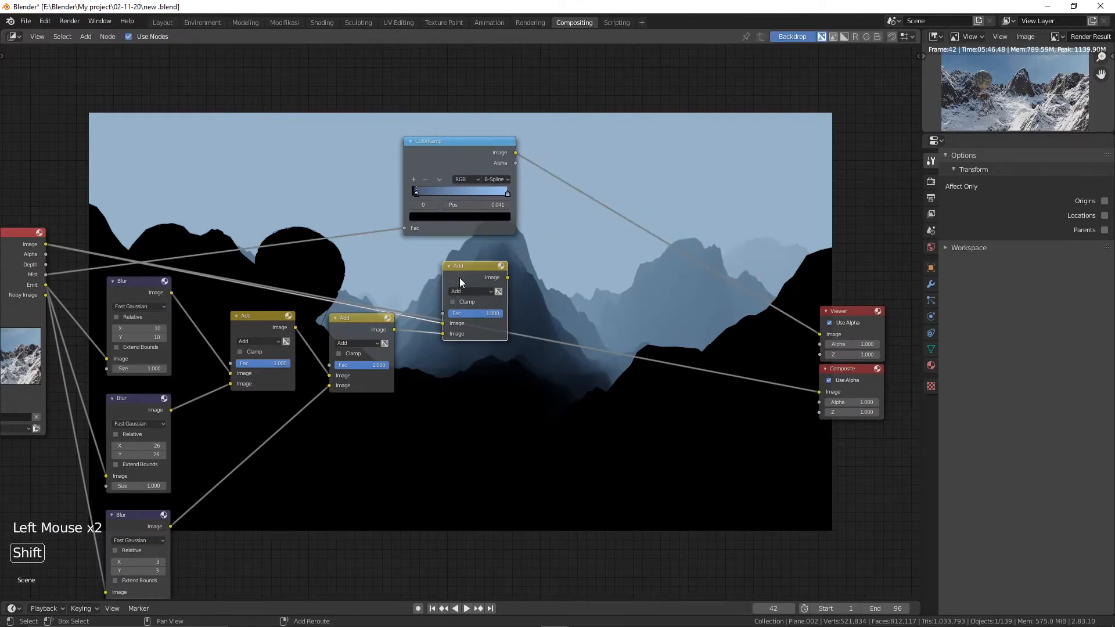
key(shift+d)
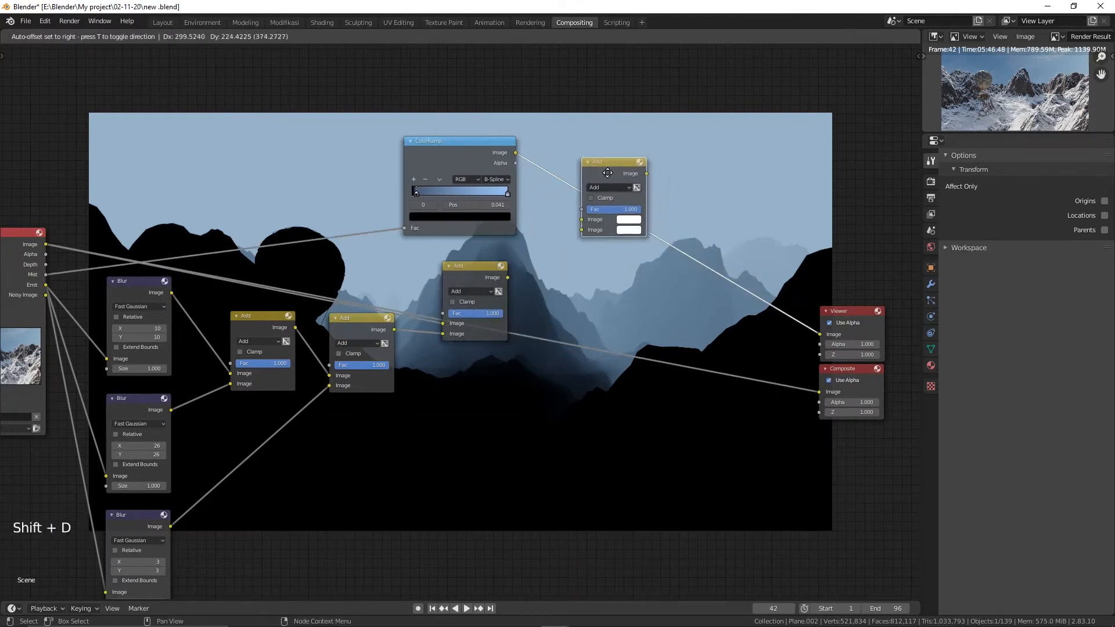
click(607, 173)
ctrl+shift+click(508, 277)
drag(507, 277, 575, 231)
ctrl+shift+click(606, 168)
- Try the Screen blend mode on the mist mix node, then return it to Add
click(604, 187)
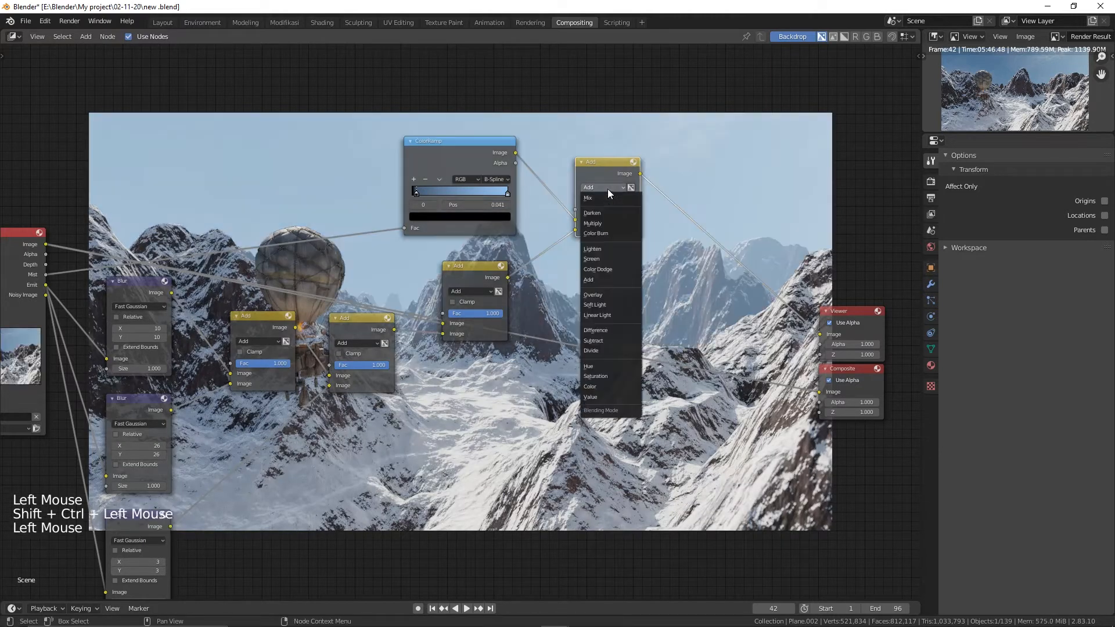
click(596, 260)
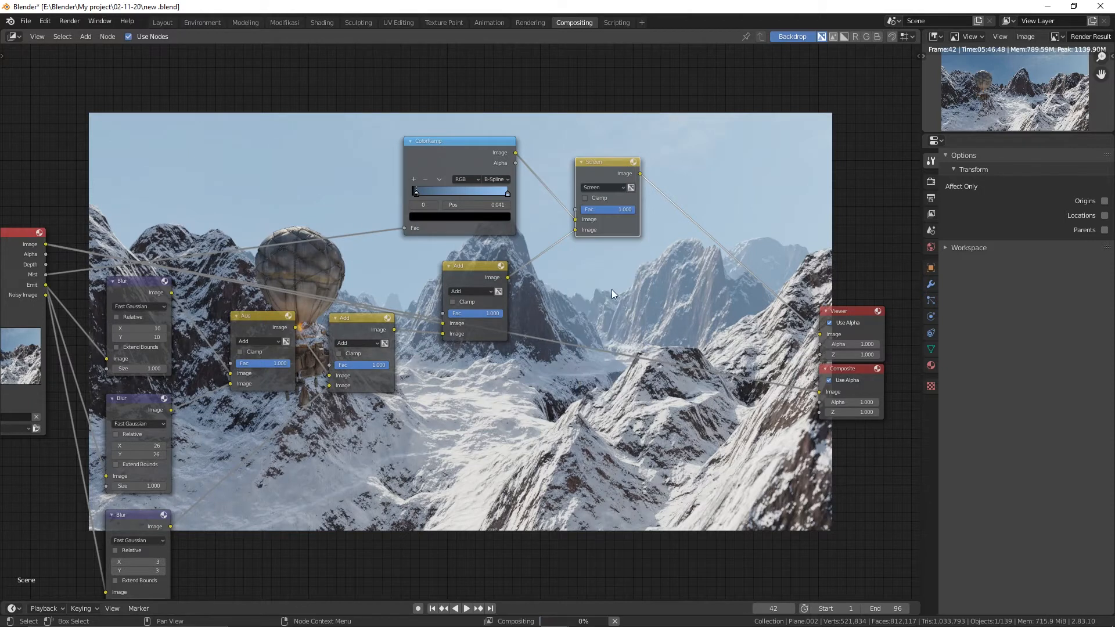
middle_drag(610, 301, 534, 298)
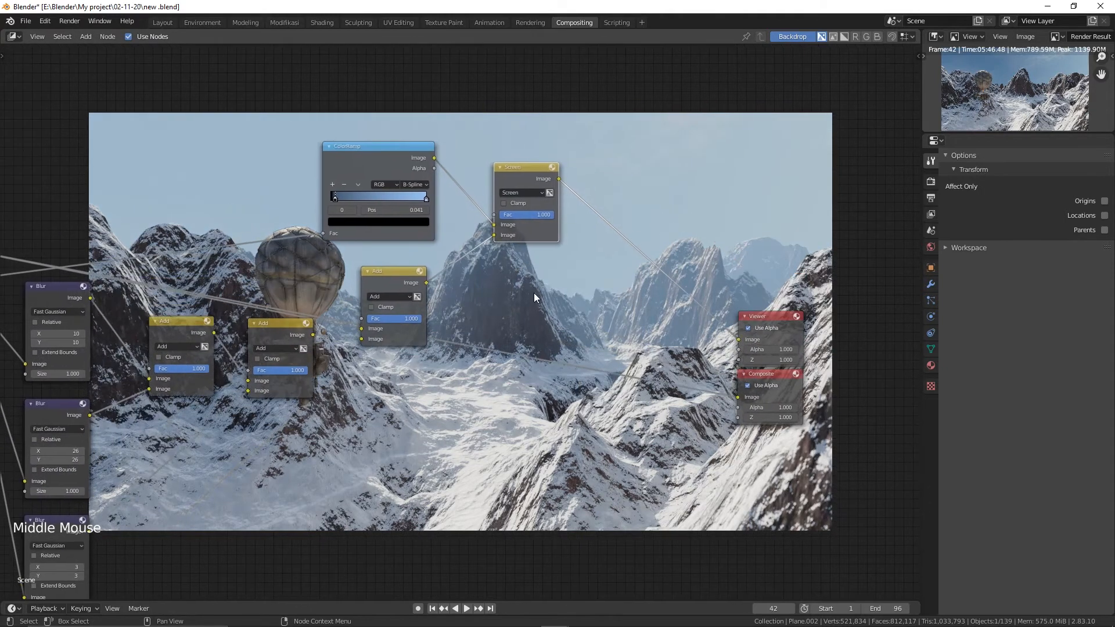
click(532, 192)
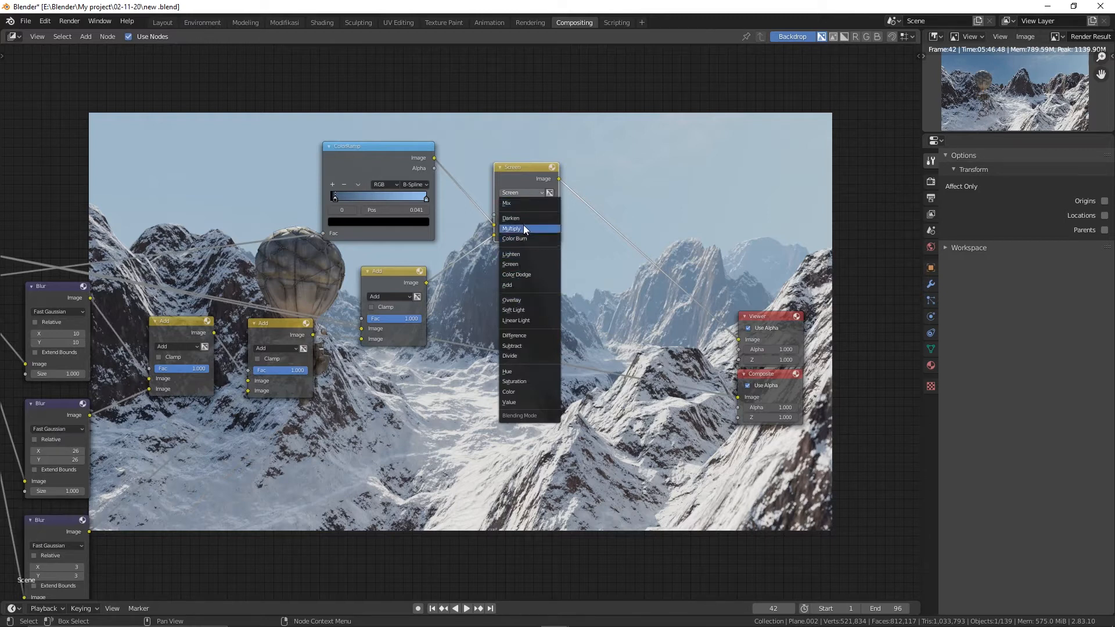
click(528, 286)
- Compare the plain render with the mist result in the Viewer and move the ColorRamp's black stop to position 0.018
middle_drag(566, 309, 696, 336)
middle_drag(463, 267, 464, 369)
ctrl+shift+click(79, 383)
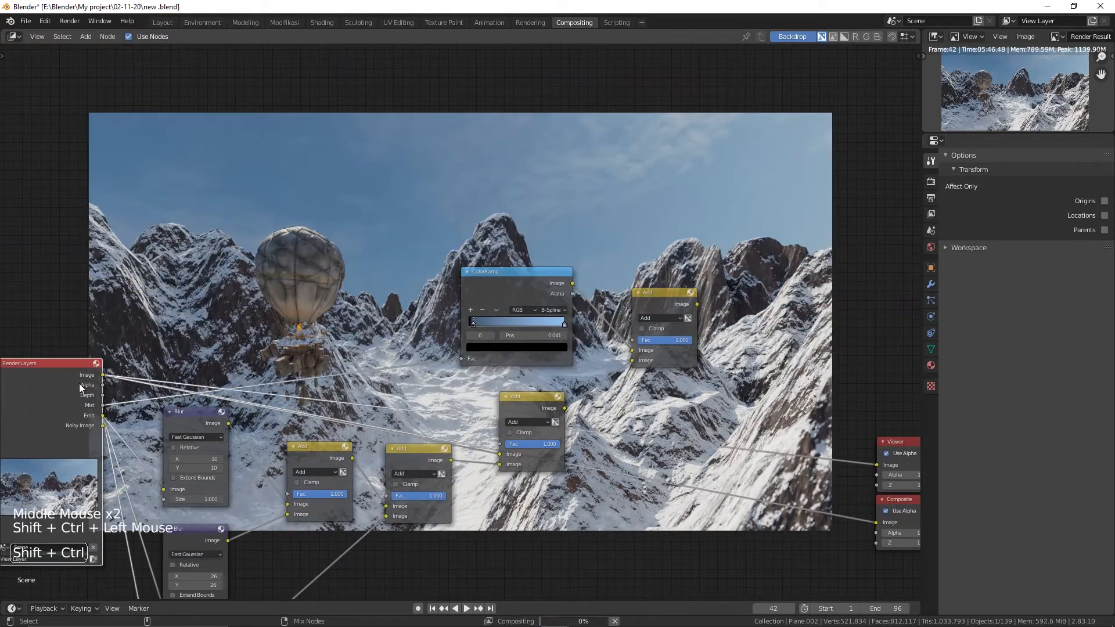
ctrl+shift+click(666, 294)
middle_drag(607, 188, 688, 201)
click(556, 342)
- Add a Glare node and insert it between the last Add node and the Viewer
scroll(561, 173, down, 2)
key(shift+a)
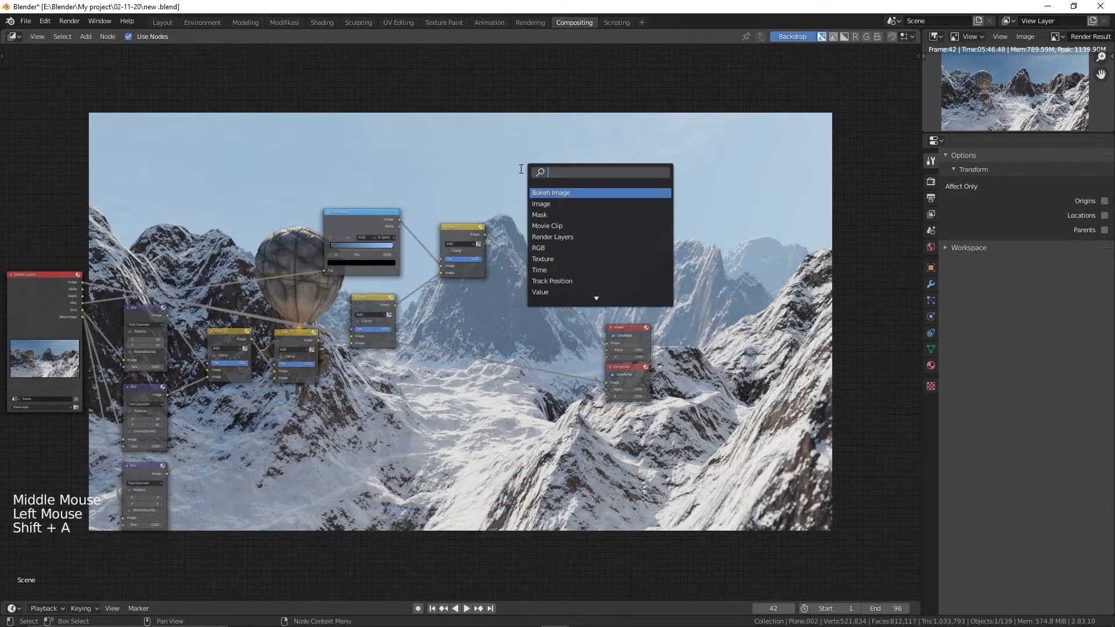
text(glare)
key(Return)
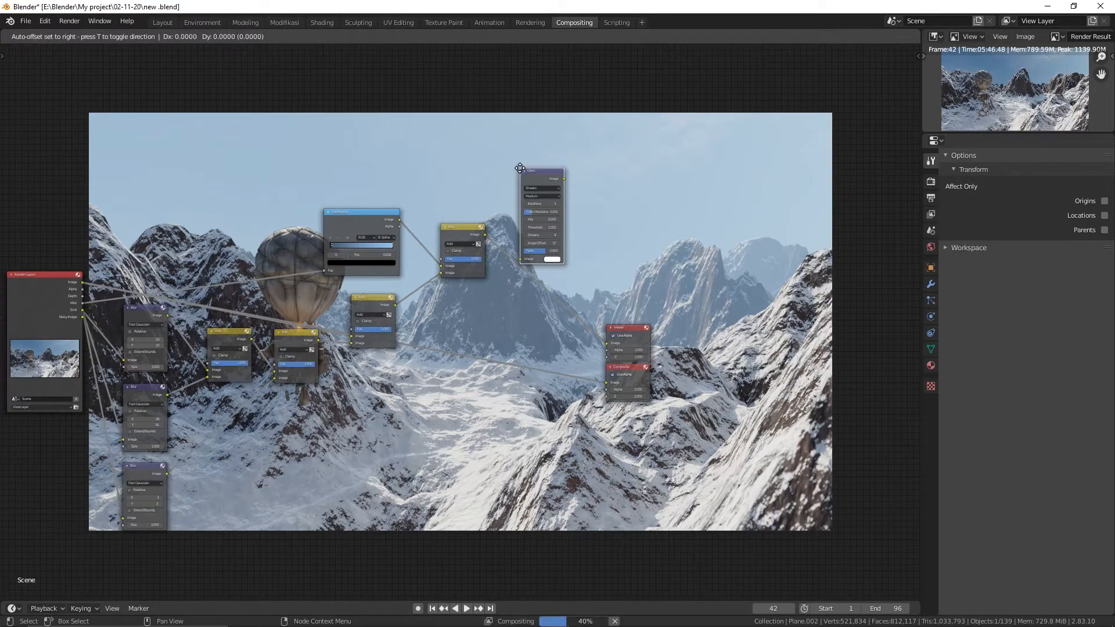
click(509, 194)
scroll(605, 230, up, 5)
middle_drag(605, 230, 552, 242)
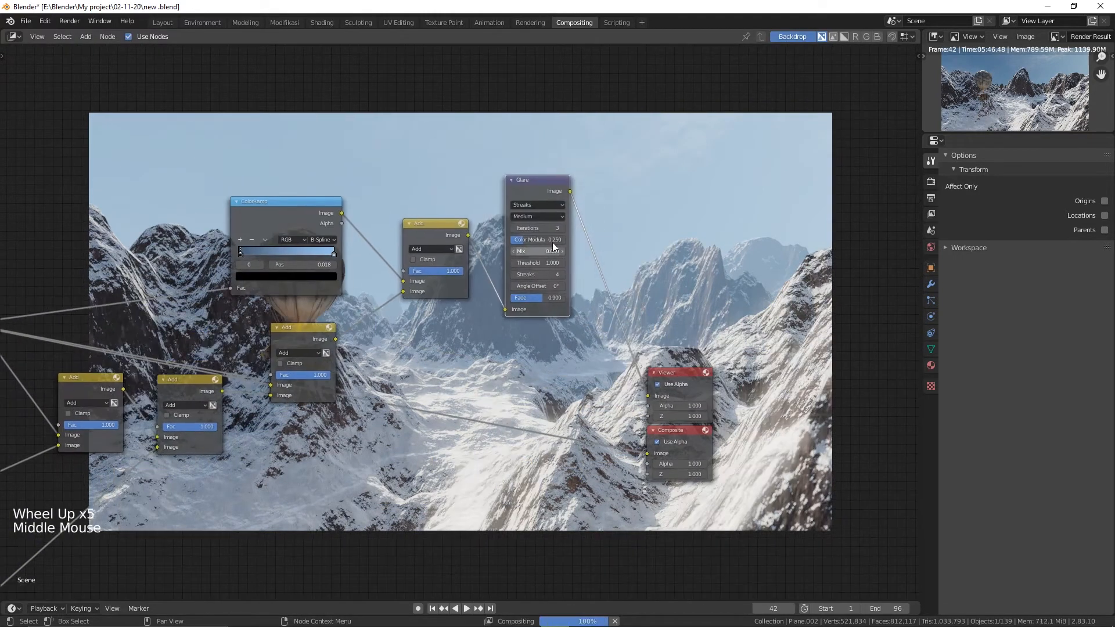
- Set the Glare node's type to Fog Glow with a threshold of 0.3 and a size of 6
click(538, 205)
click(532, 235)
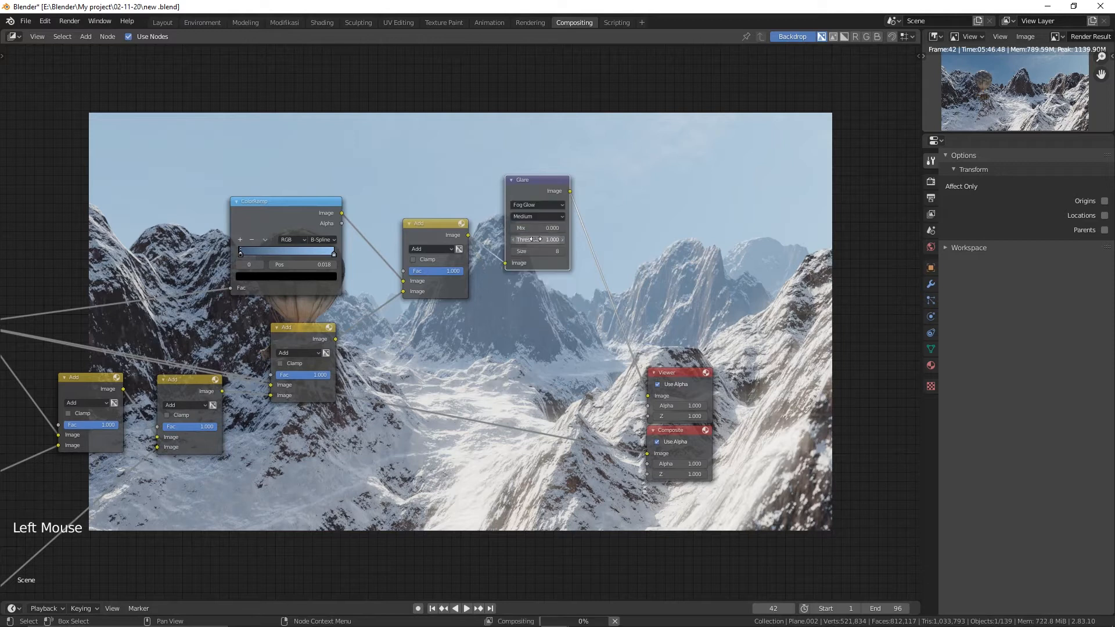
click(534, 240)
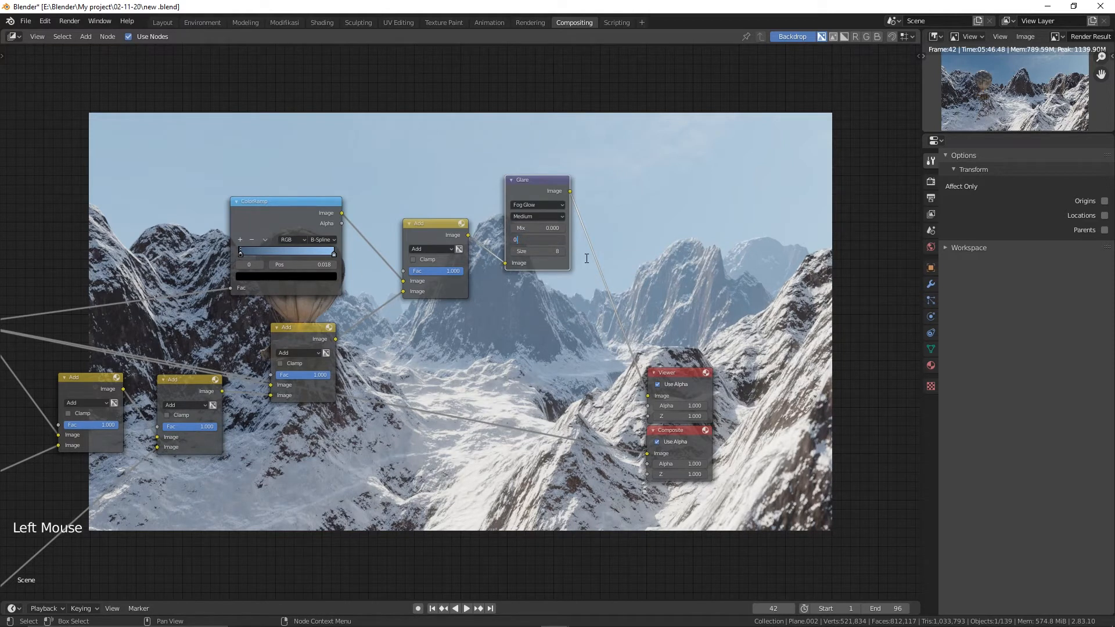
text(0.3)
key(Return)
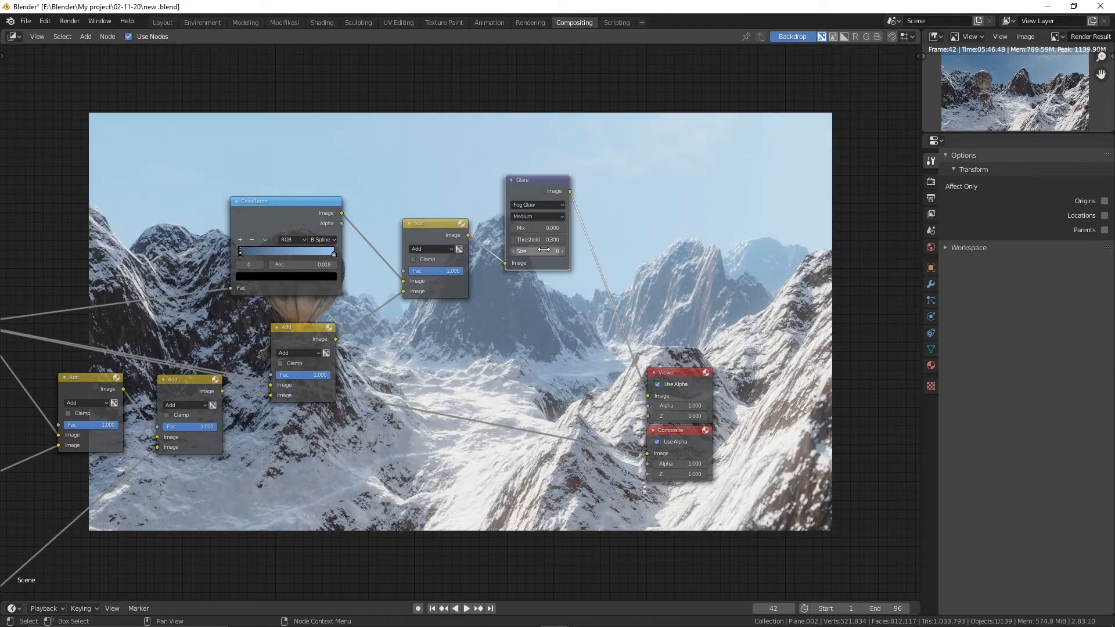
click(544, 249)
key(Return)
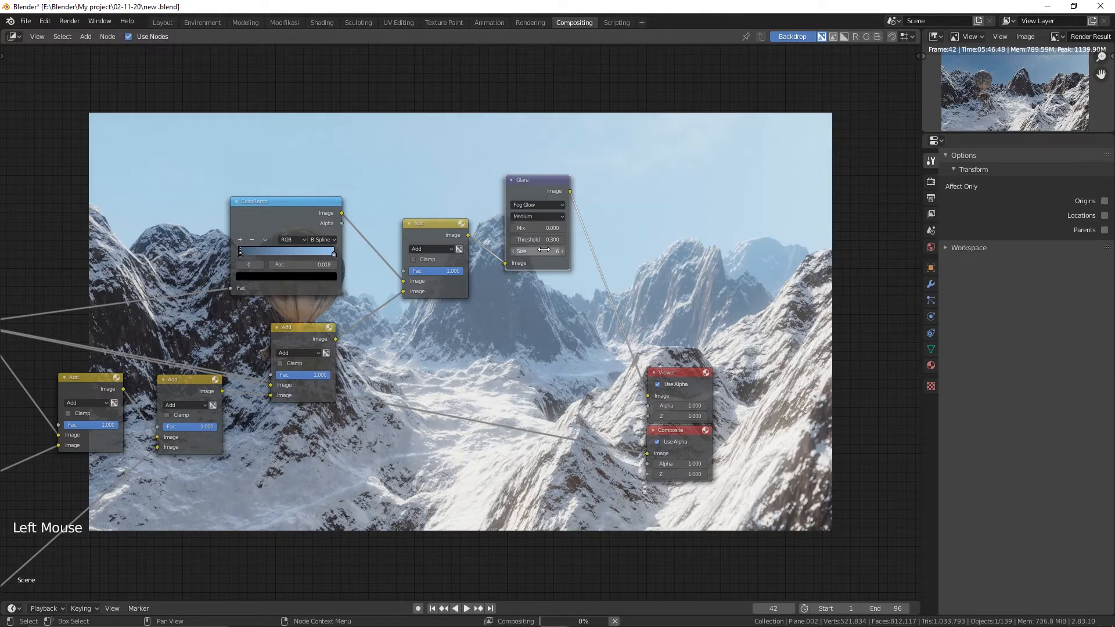
- Select the Viewer and Composite nodes together and move them farther away from the Glare node
middle_drag(627, 244, 516, 226)
drag(520, 312, 594, 461)
key(g)
click(743, 296)
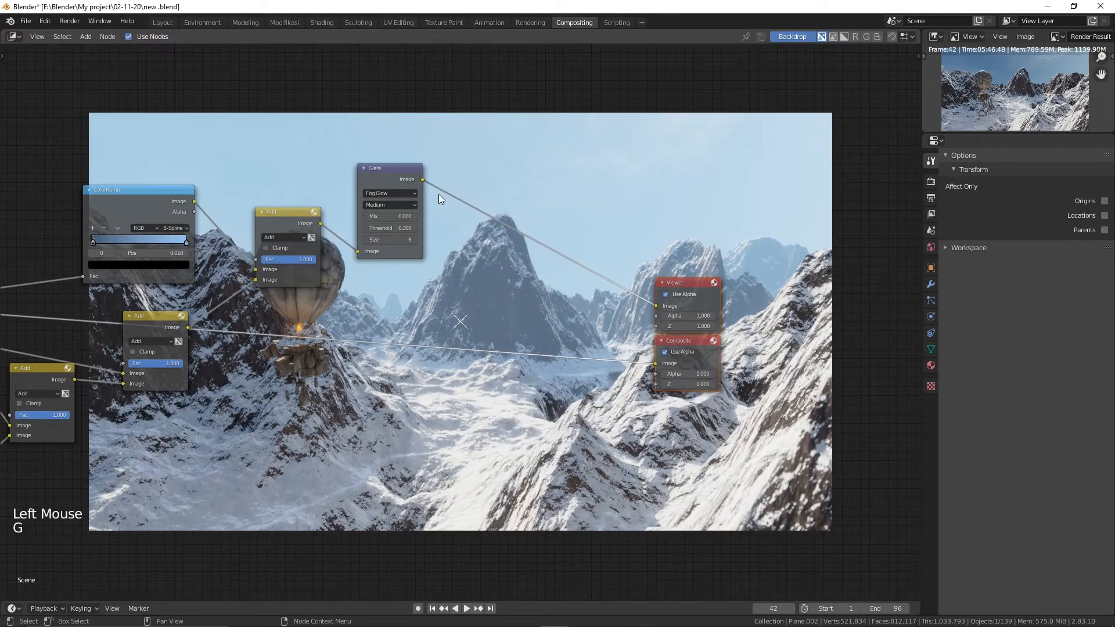
- Connect the Glare node's image output to the Composite node and move the Glare node slightly lower
drag(422, 181, 656, 364)
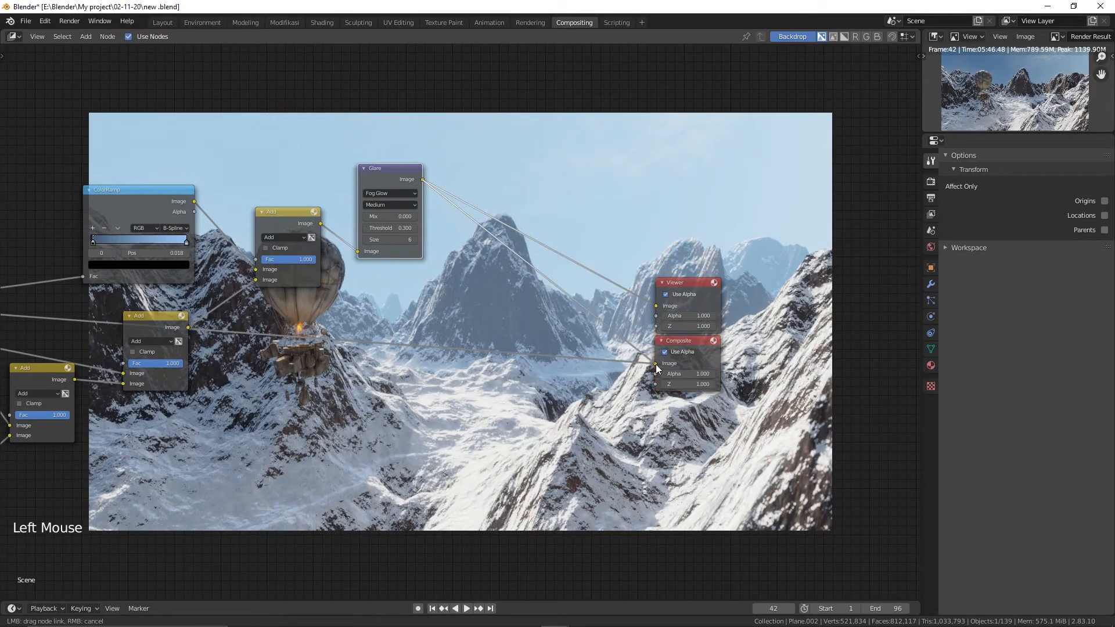
middle_drag(602, 195, 648, 232)
drag(422, 205, 428, 229)
- Add a Lens Distortion node, insert it between the Glare and Viewer nodes, and preview it in the Viewer
key(shift+a)
click(550, 171)
text(len)
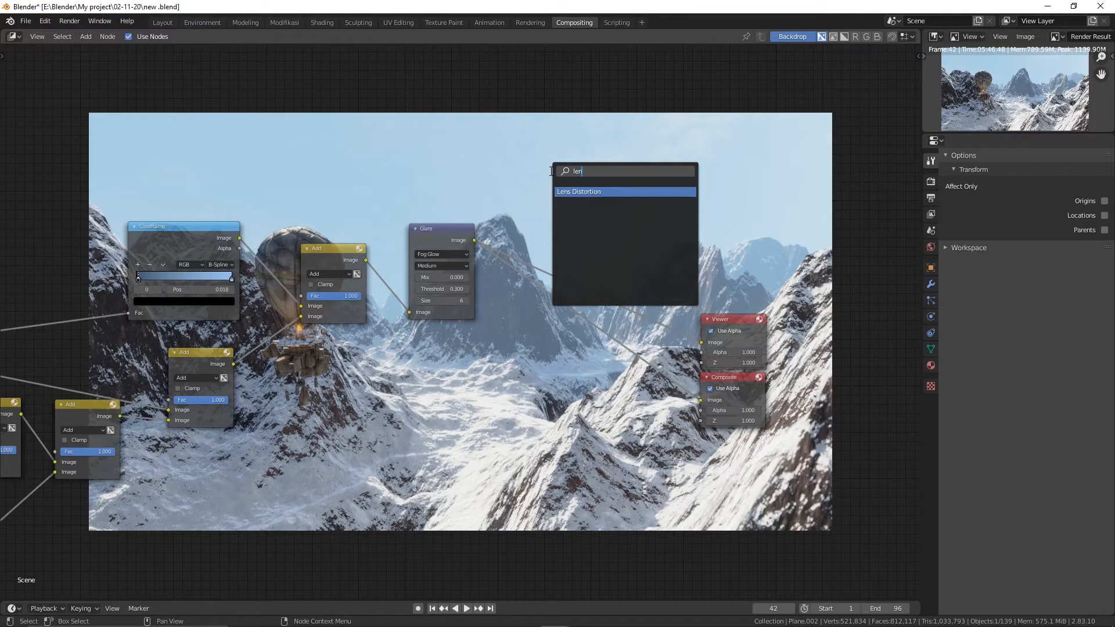
key(Return)
click(547, 200)
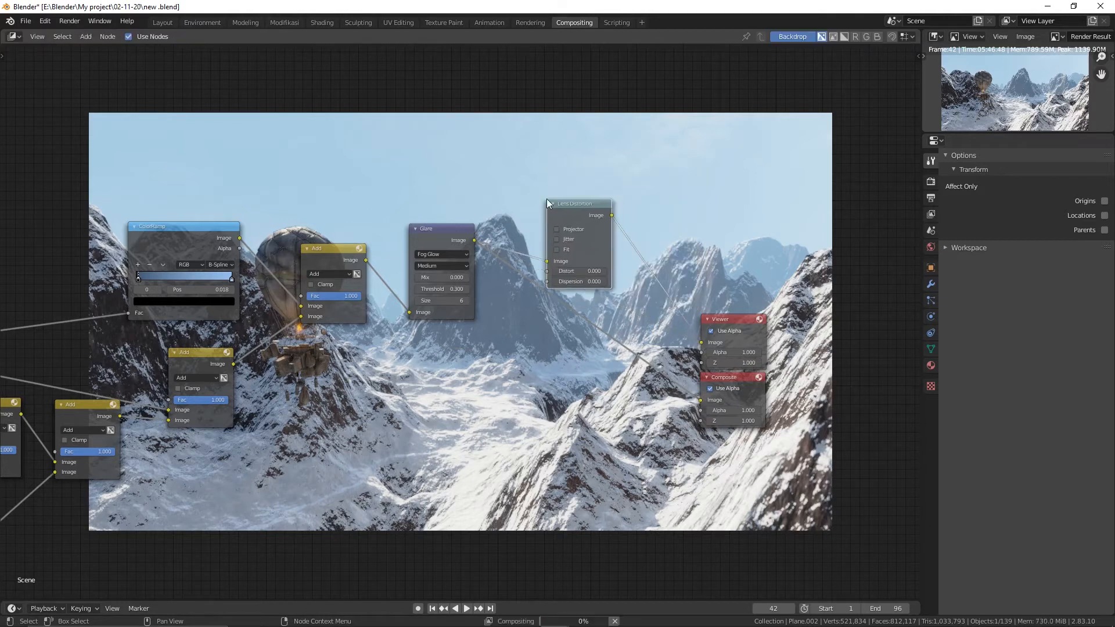
middle_drag(655, 214, 609, 246)
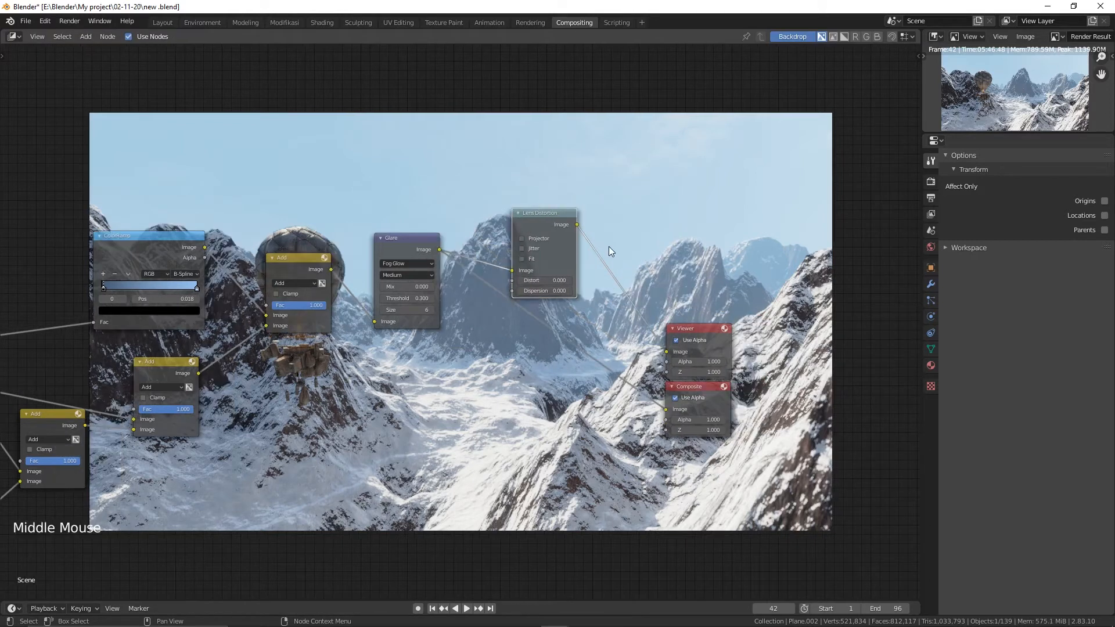
ctrl+shift+click(541, 222)
- Reposition the Lens Distortion node, enable its Fit option and set Distort to -0.010
middle_drag(582, 272, 593, 323)
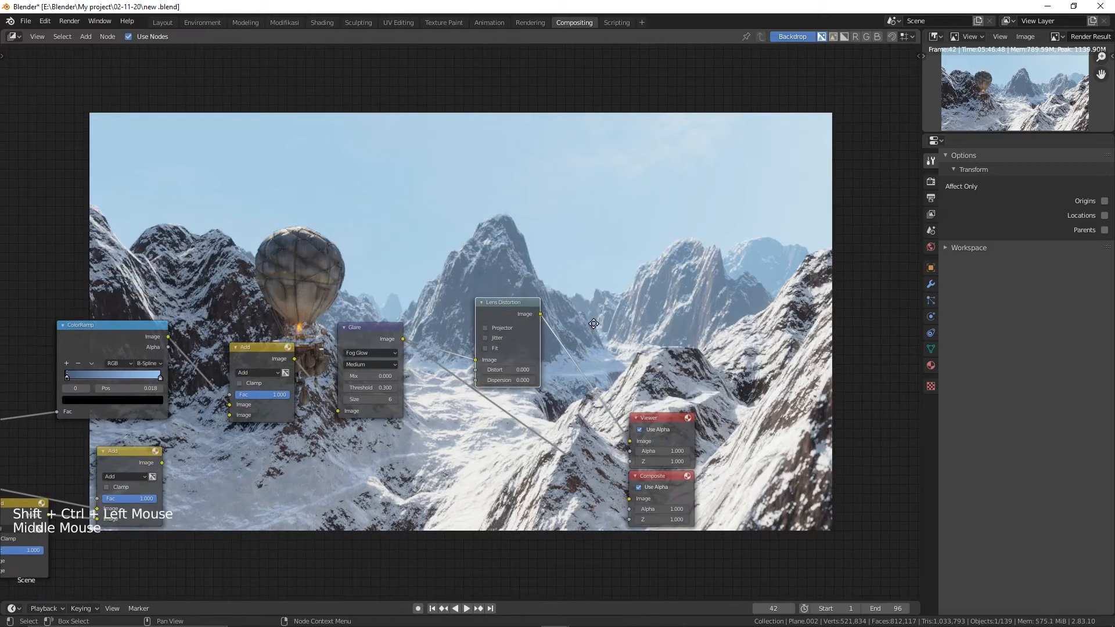
drag(521, 303, 492, 332)
middle_drag(547, 321, 512, 372)
scroll(598, 343, up, 3)
click(514, 399)
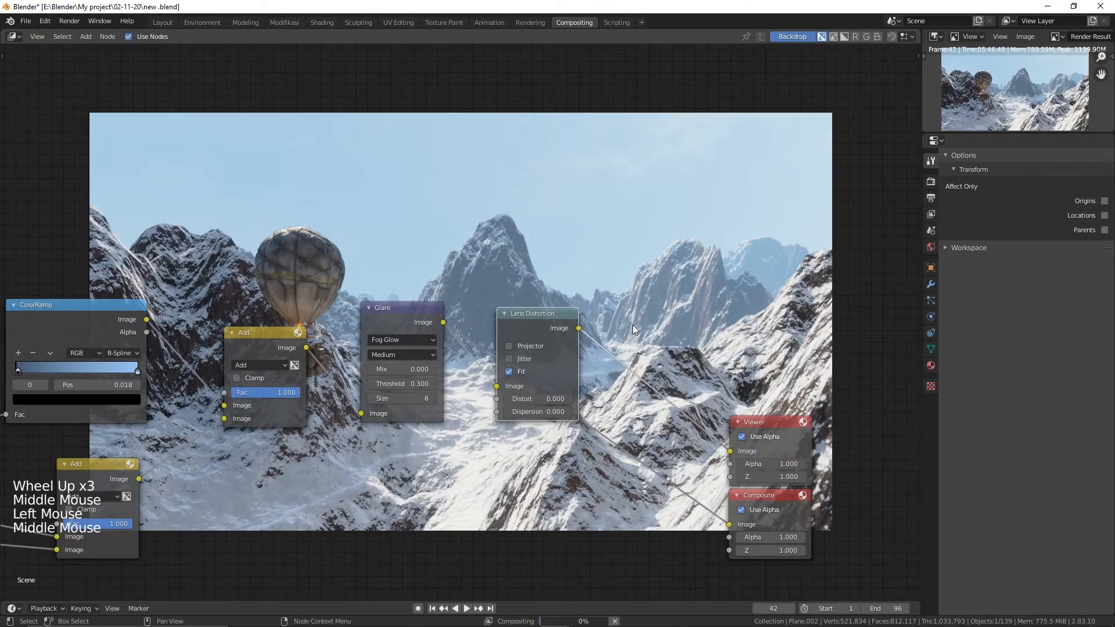
click(532, 399)
text(-0.0)
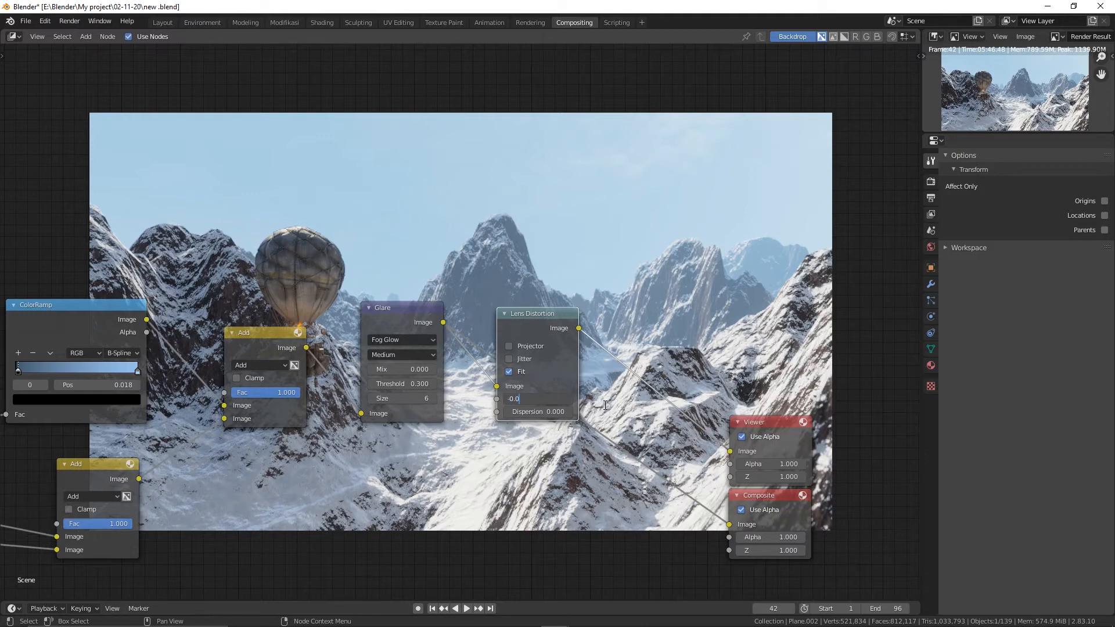
key(Return)
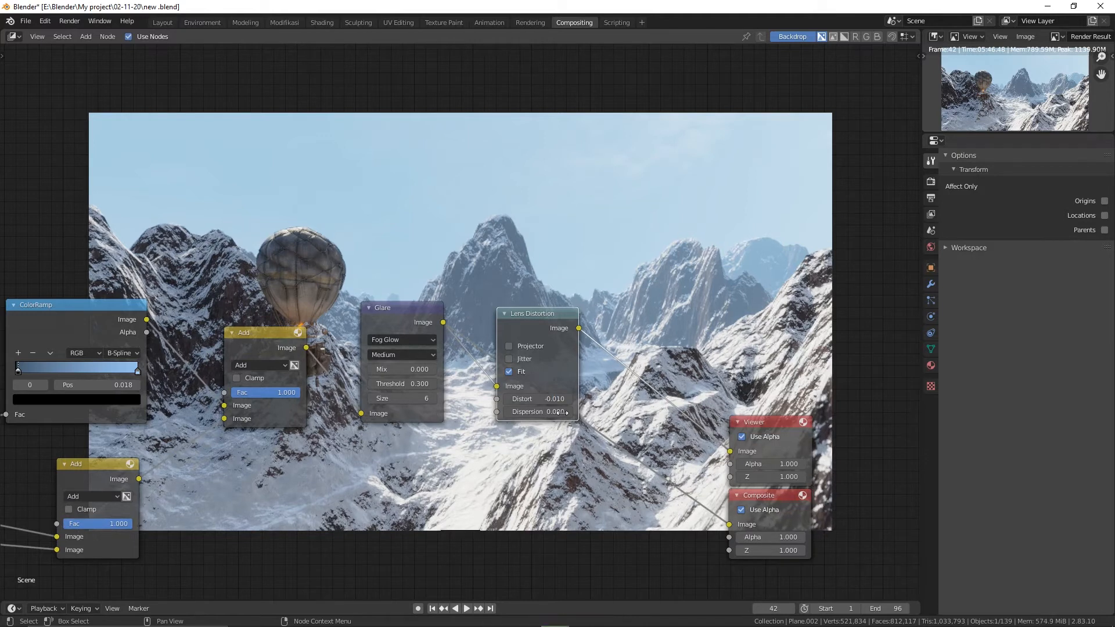
- Set the Lens Distortion node's Dispersion to 0.007
click(548, 414)
text(0.0)
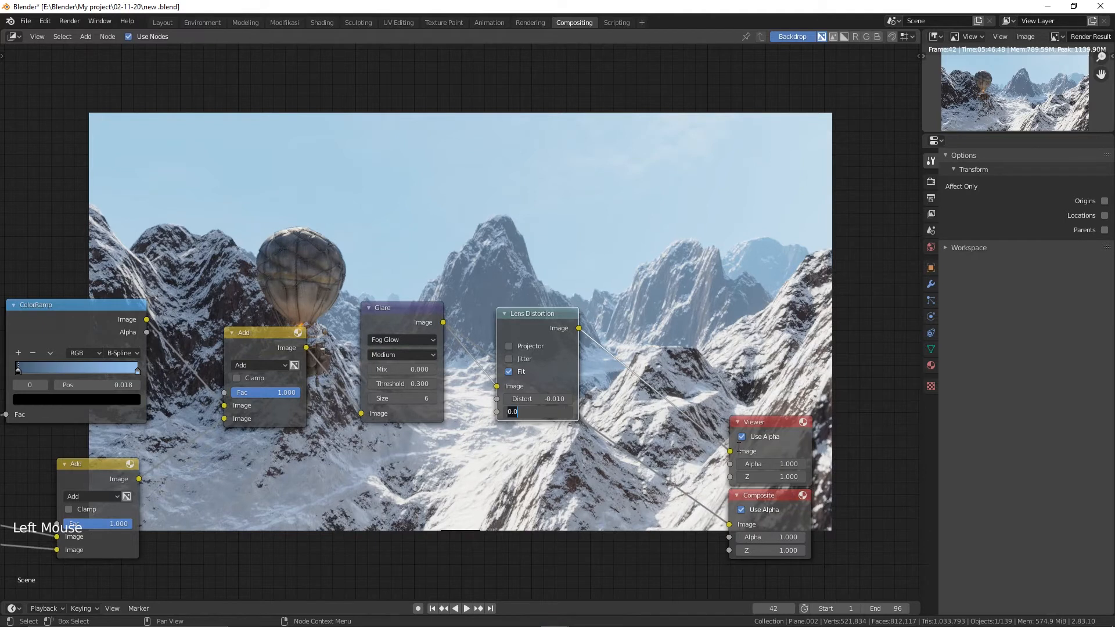
text(.007)
key(Return)
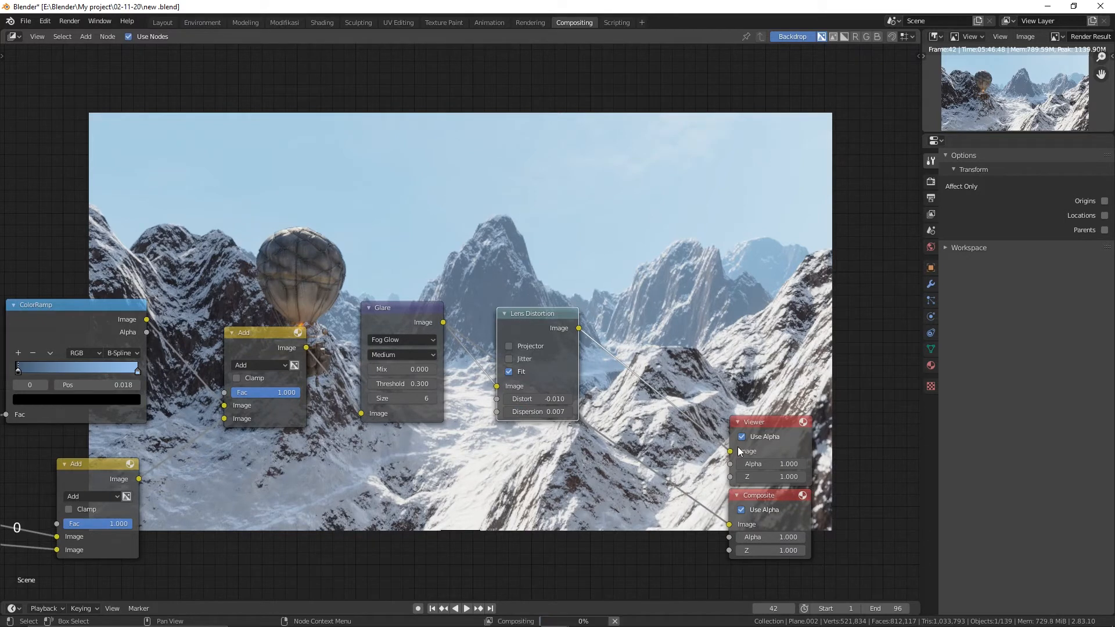
- Compare the plain Render Layers image with the composited result in the Viewer
middle_drag(624, 281, 705, 349)
middle_drag(386, 229, 506, 303)
scroll(250, 264, down, 8)
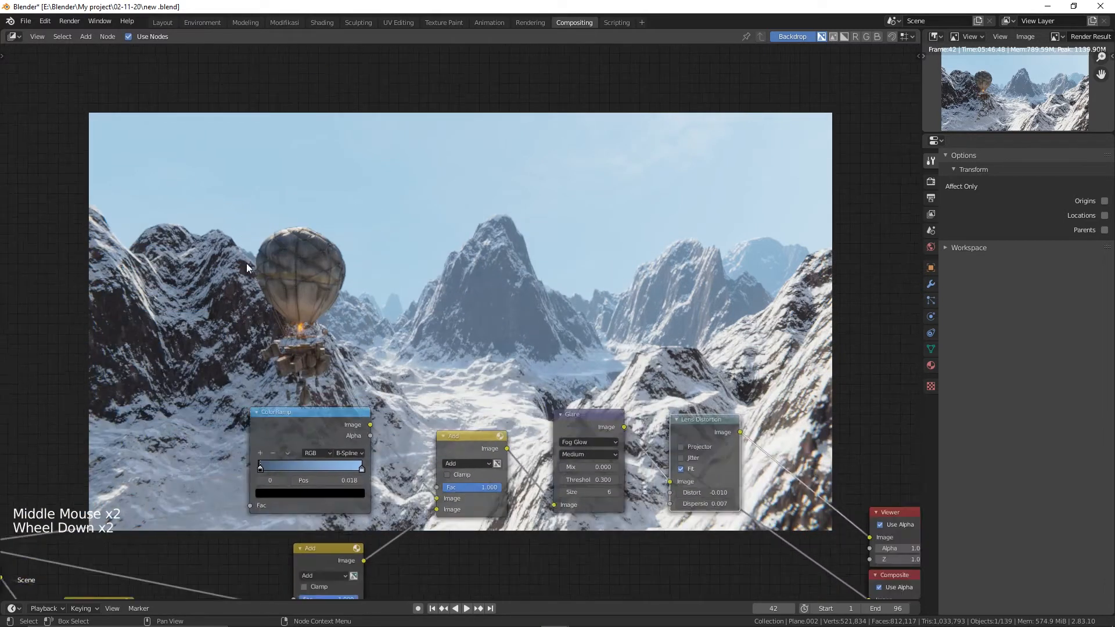
scroll(283, 266, down, 4)
middle_drag(200, 366, 253, 314)
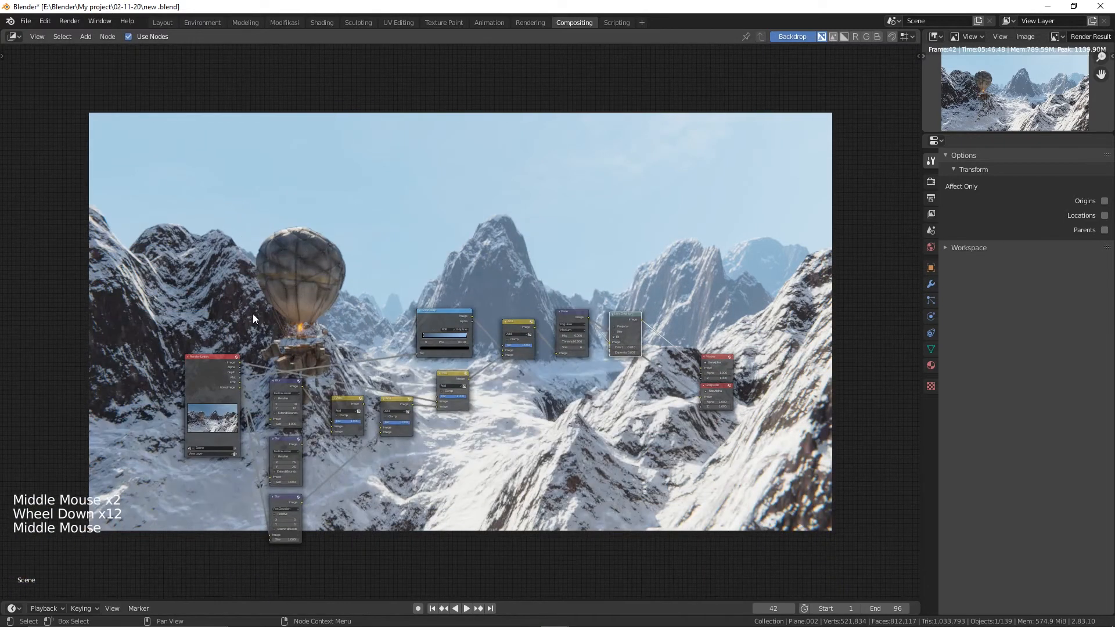
ctrl+shift+click(224, 365)
ctrl+shift+click(224, 364)
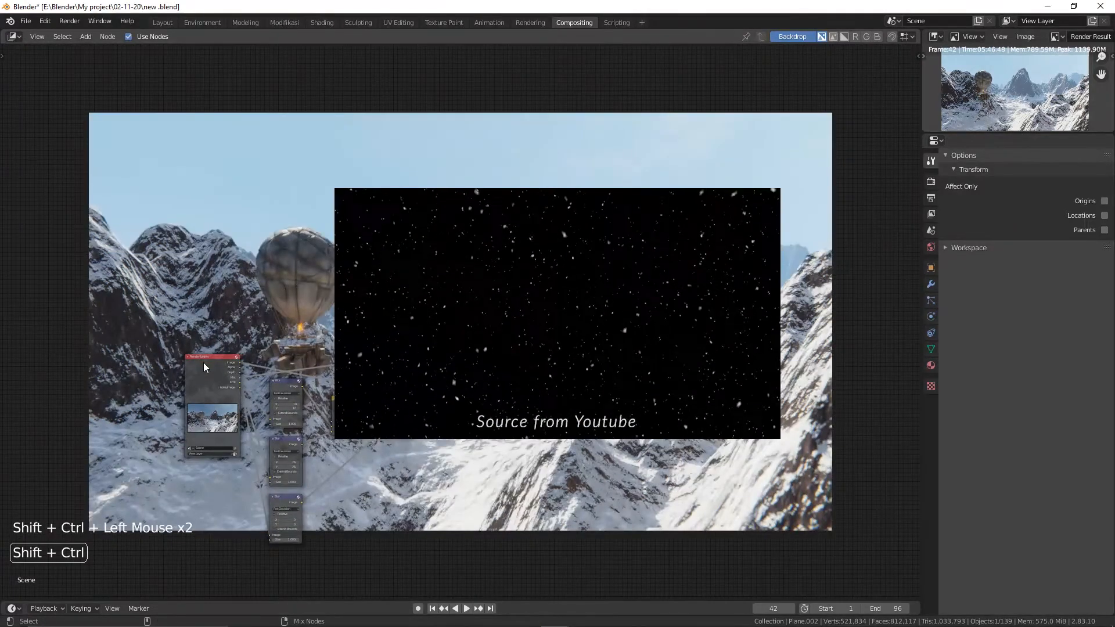
ctrl+shift+click(203, 362)
ctrl+shift+click(209, 363)
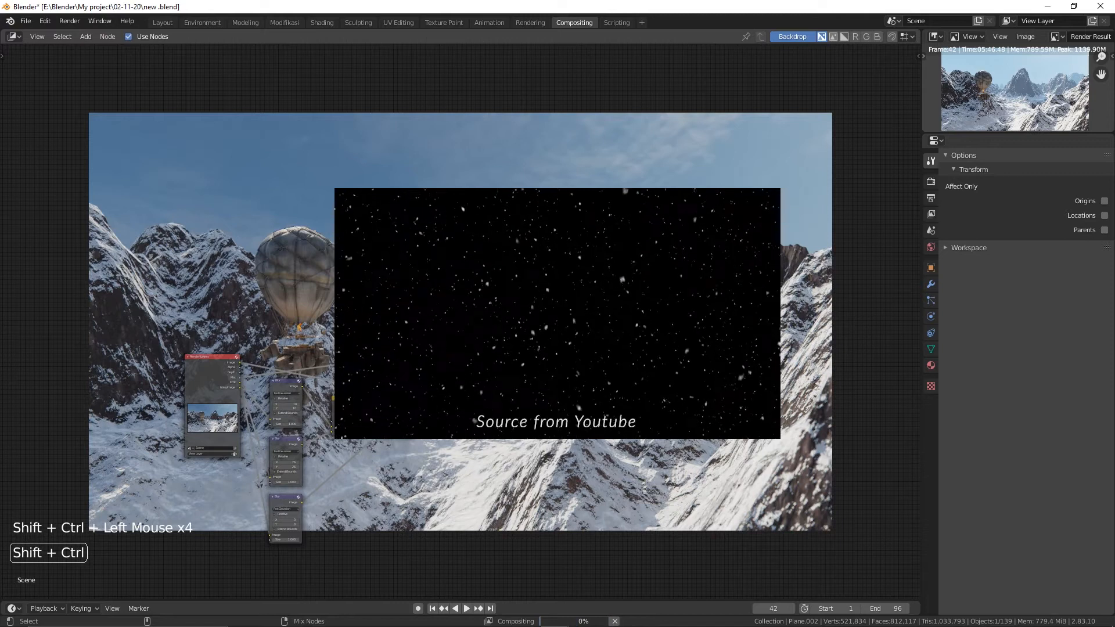
- Move the ColorRamp's black stop to position 0.005
scroll(458, 321, up, 5)
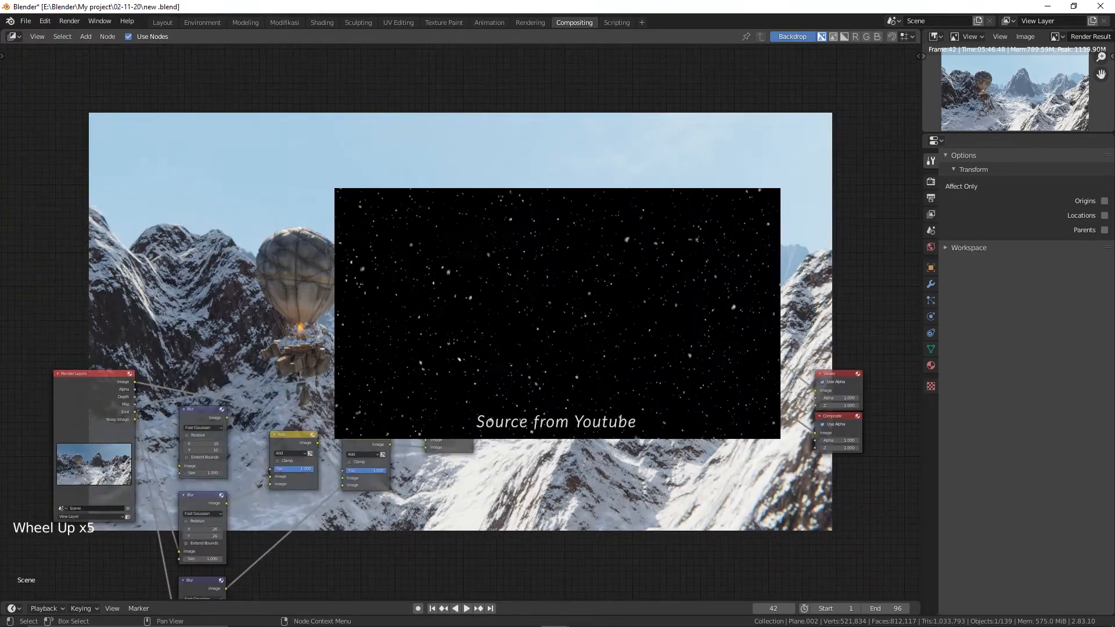
click(402, 343)
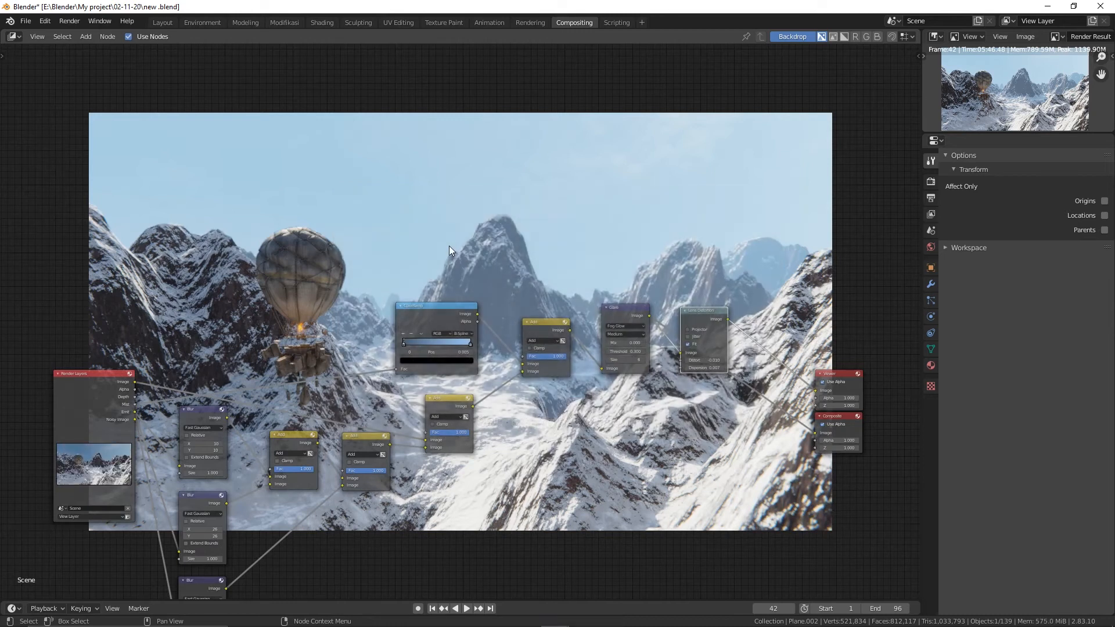
scroll(529, 256, up, 4)
middle_drag(528, 257, 594, 169)
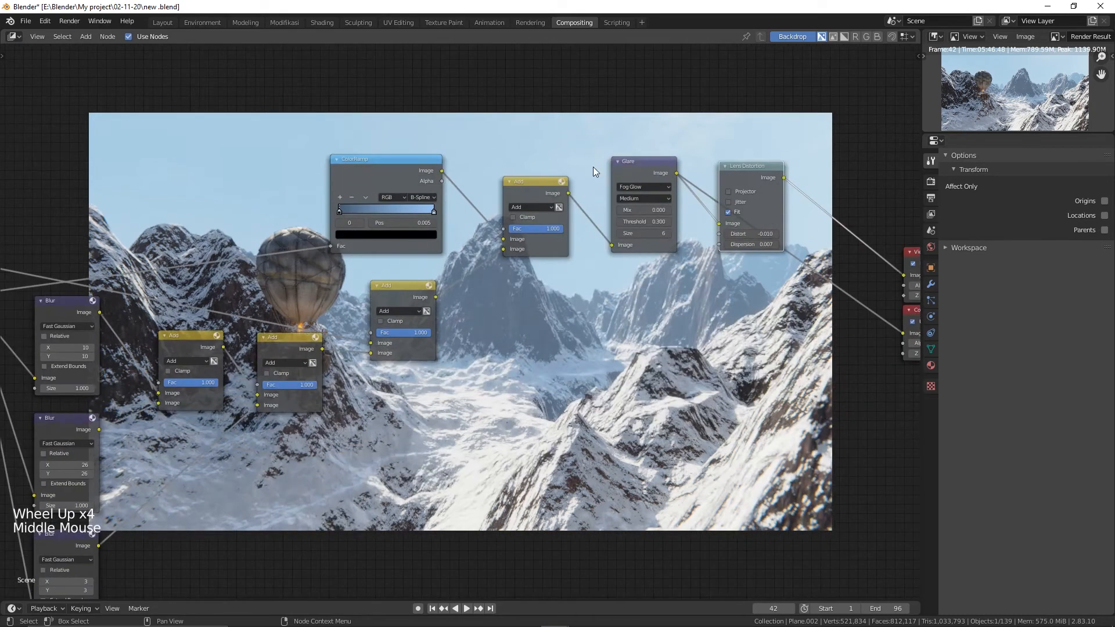
scroll(549, 336, down, 4)
scroll(549, 333, down, 1)
middle_drag(521, 401, 504, 370)
scroll(505, 369, down, 2)
scroll(504, 368, up, 2)
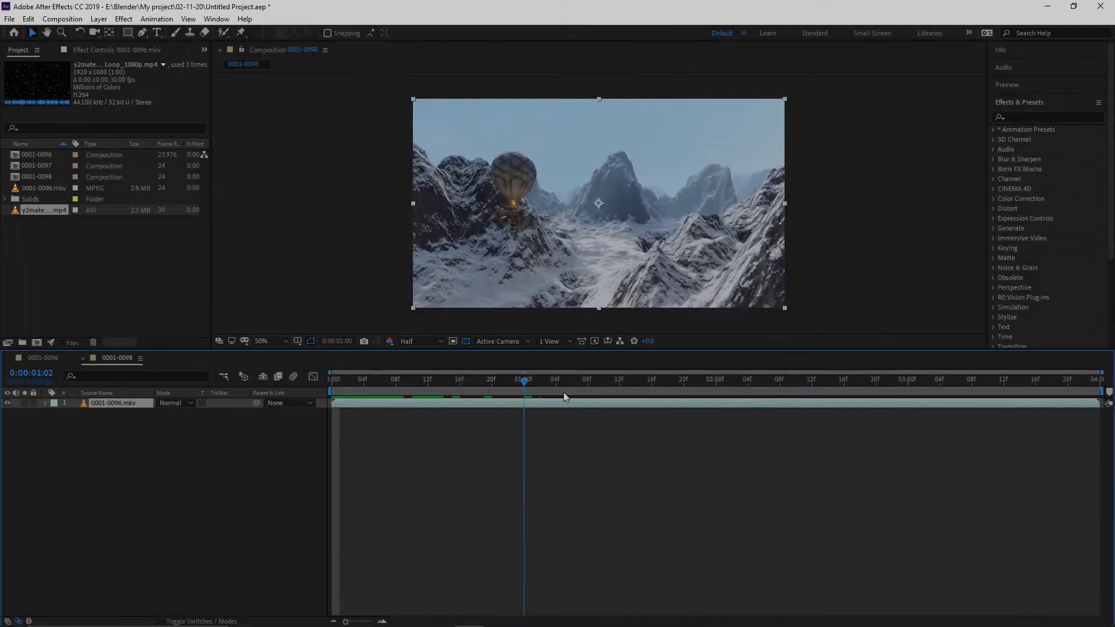
- In After Effects, return to the composition's start, search the effects for "camer" and apply 3D Camera Tracker to the 0001-0096.mkv footage
drag(564, 394, 332, 388)
click(946, 200)
click(1050, 118)
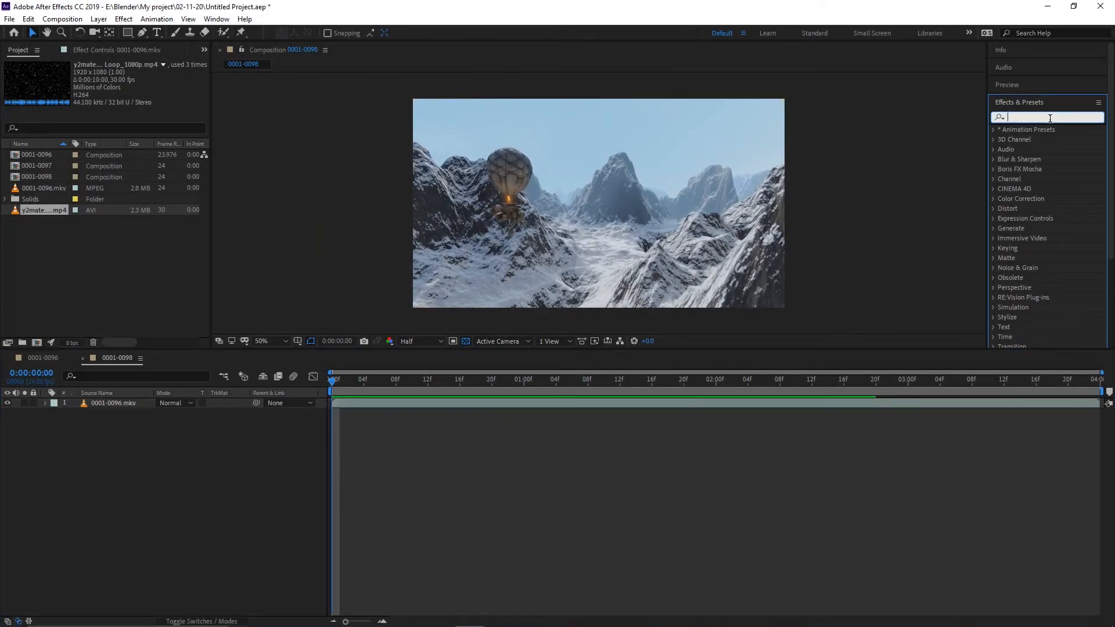
text(camer)
drag(1046, 208, 617, 221)
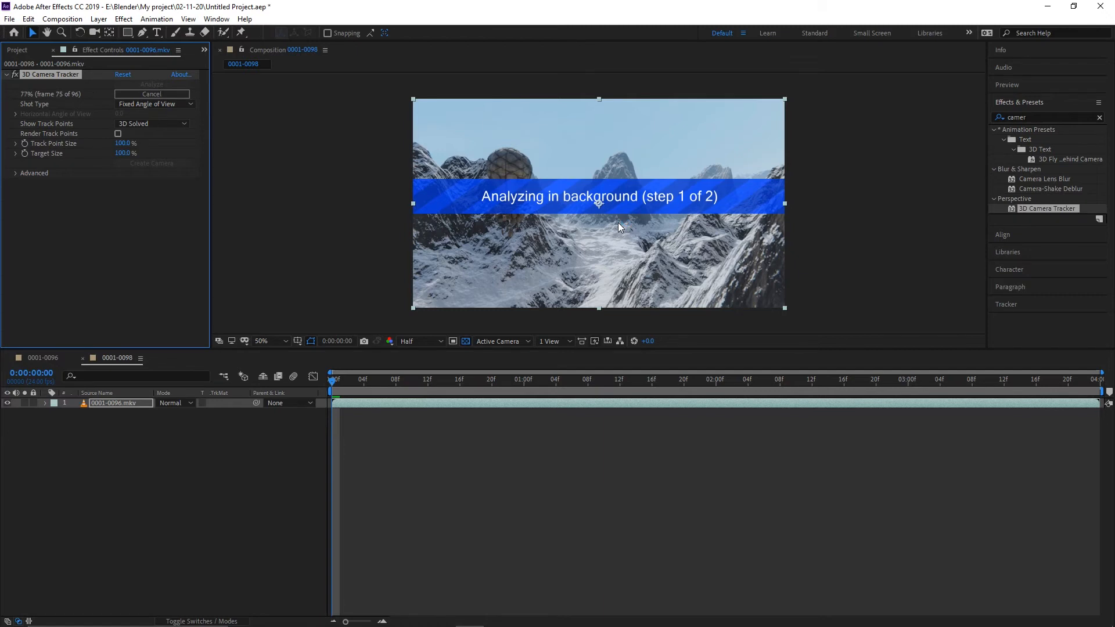
- At 0:00:00:03, create a solid and camera from the track points in the snowy valley and select the new solid's layer
click(355, 381)
key(period)
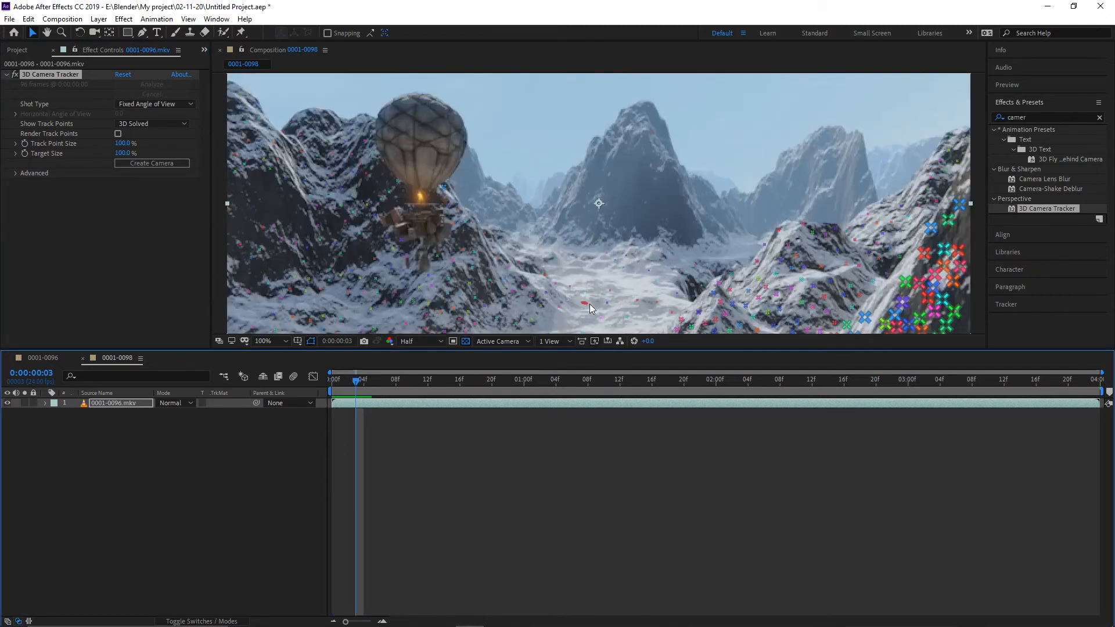
middle_drag(589, 304, 584, 214)
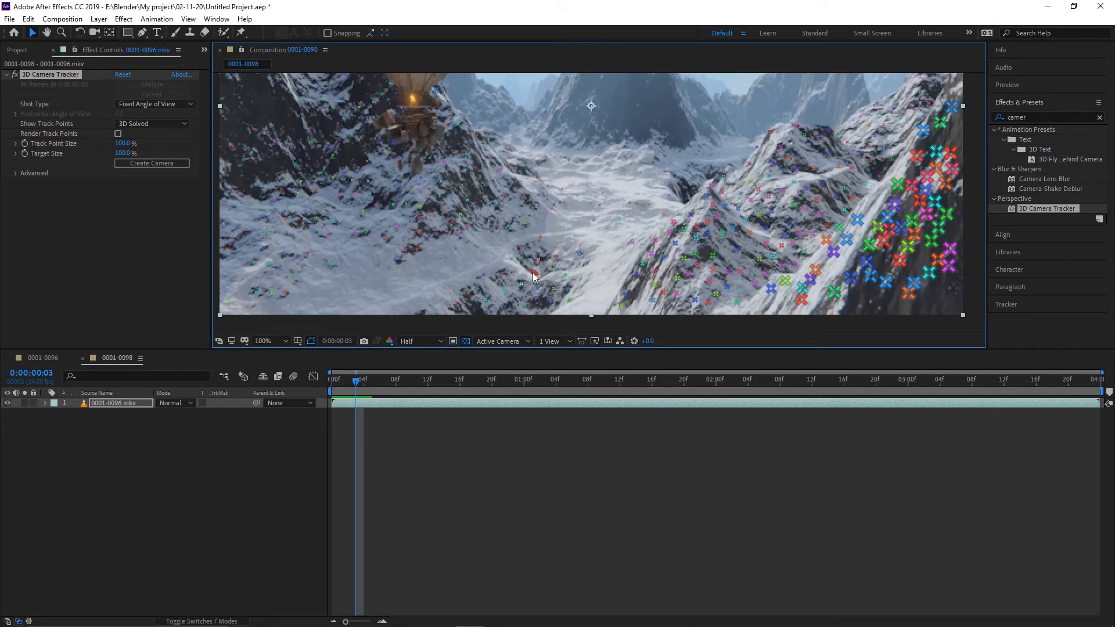
right_click(645, 214)
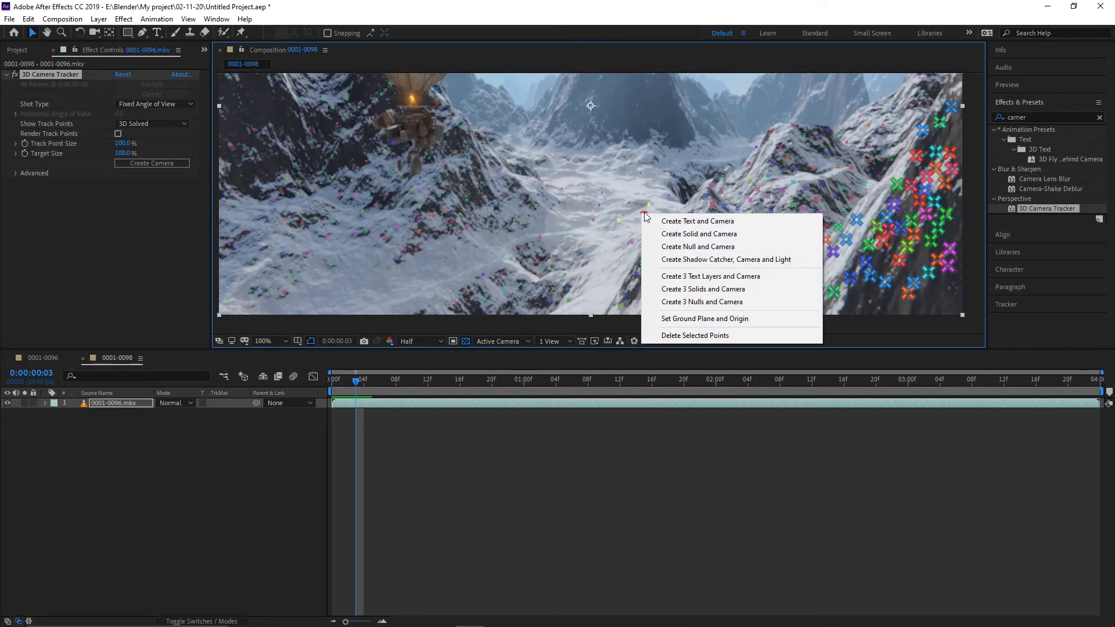
click(677, 233)
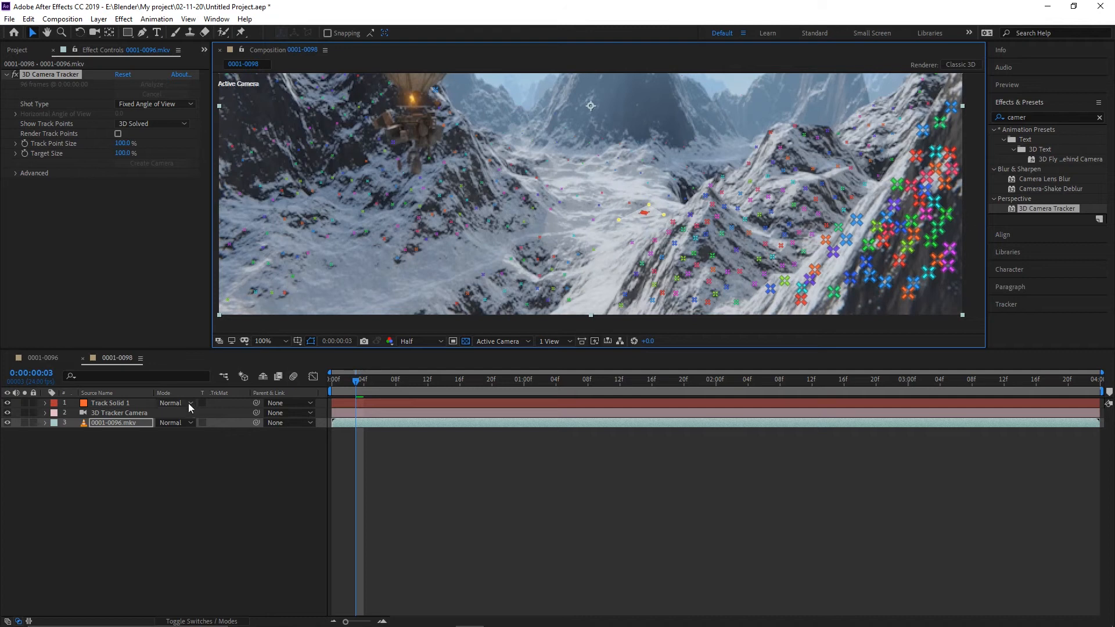
click(107, 403)
click(113, 411)
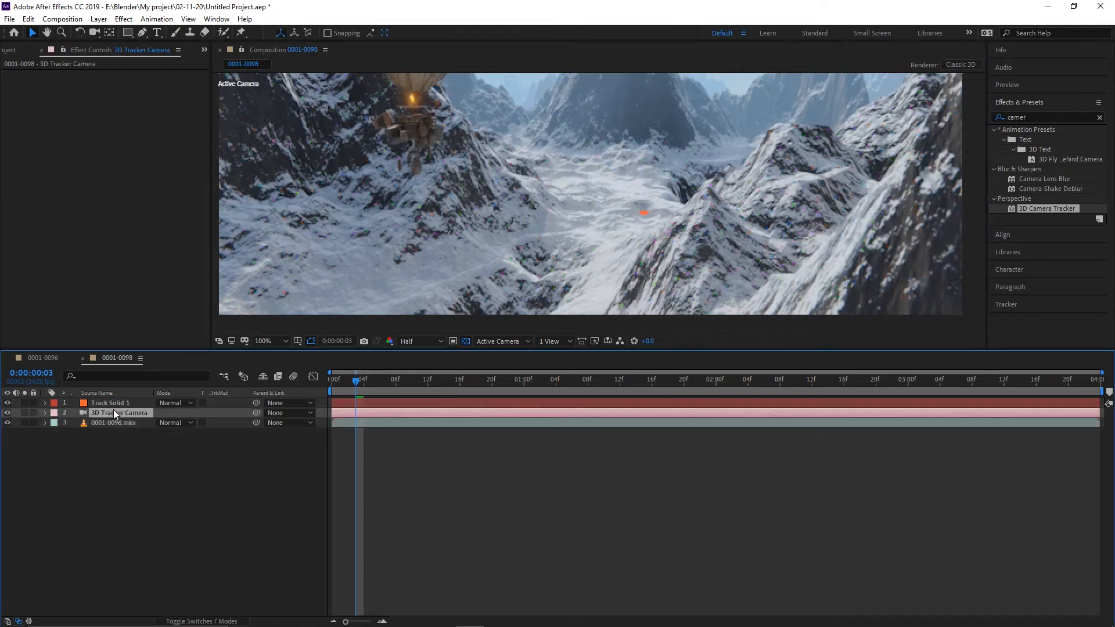
click(114, 403)
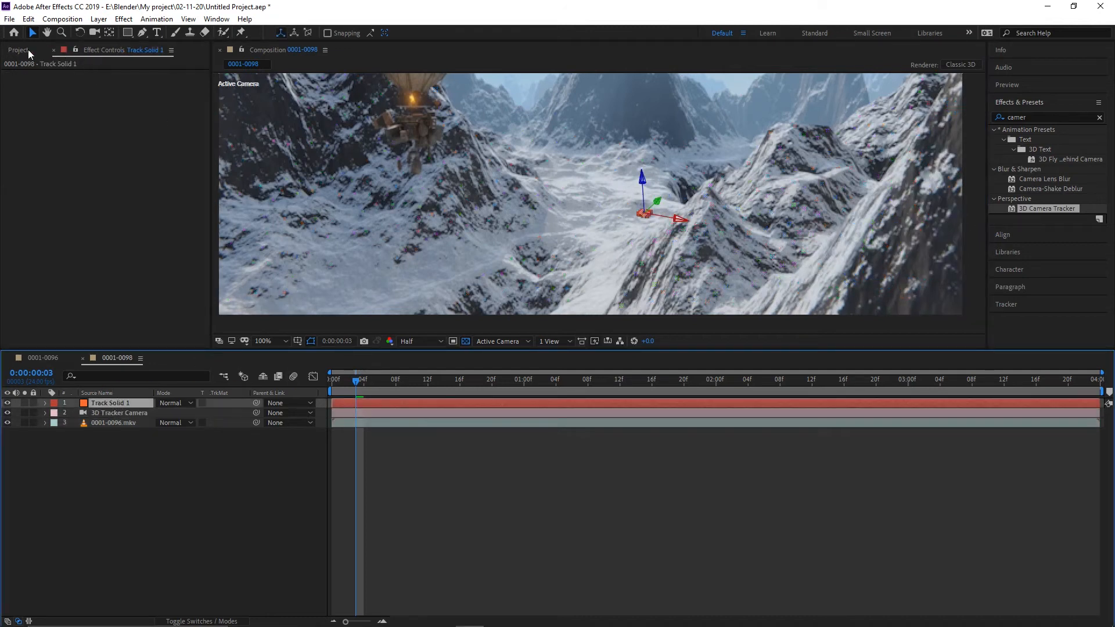
- Place the falling-snow MP4 directly below Track Solid 1 in the 0001-0098 composition and make it a 3D layer
click(28, 50)
click(34, 190)
click(48, 209)
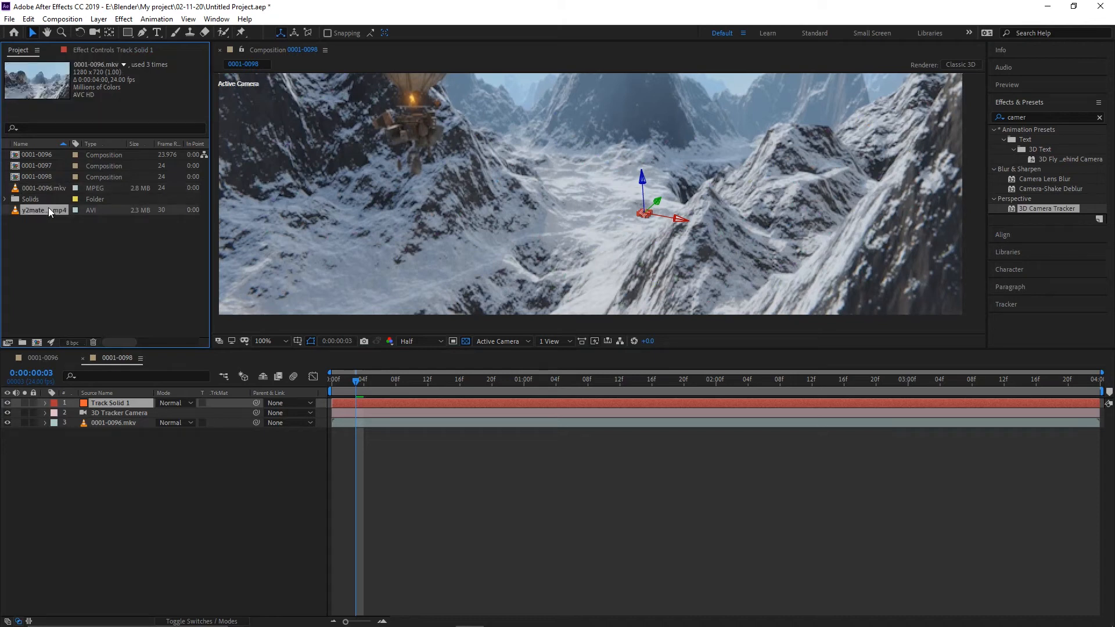
drag(44, 209, 86, 319)
drag(96, 398, 96, 407)
click(228, 620)
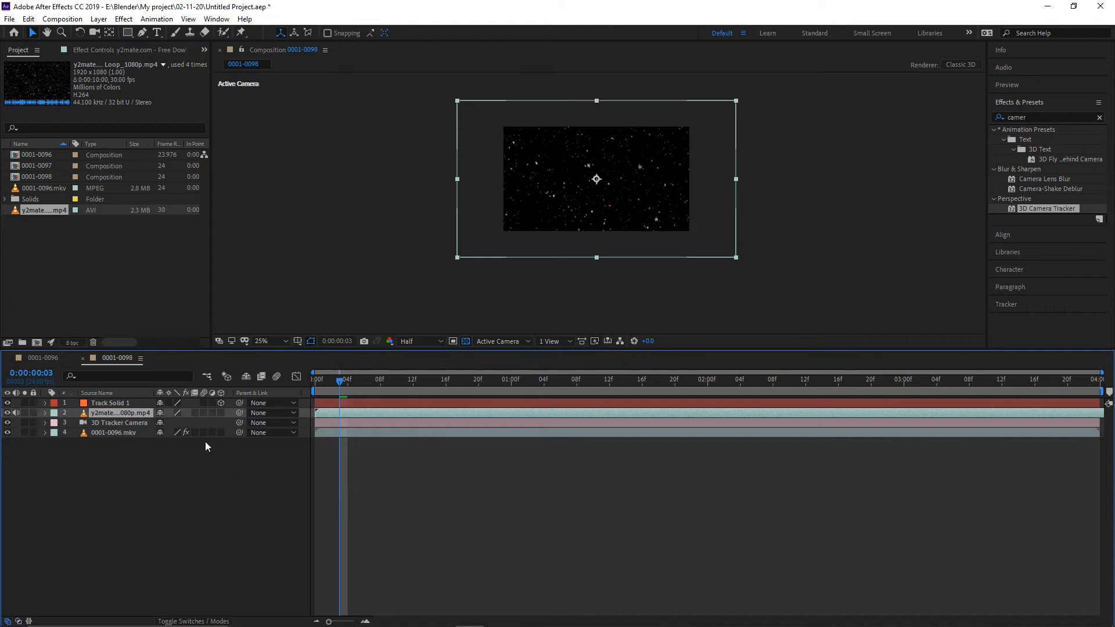
click(220, 412)
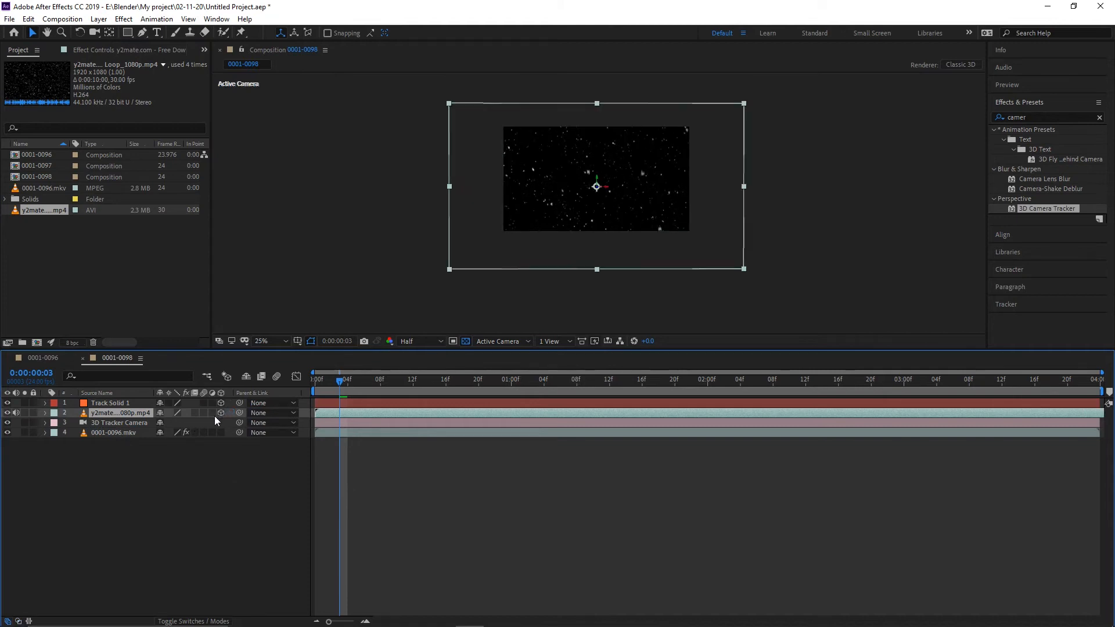
- Reveal the rotation properties of Track Solid 1 and the snow layer, and link the snow's Orientation to the solid's Orientation
key(End)
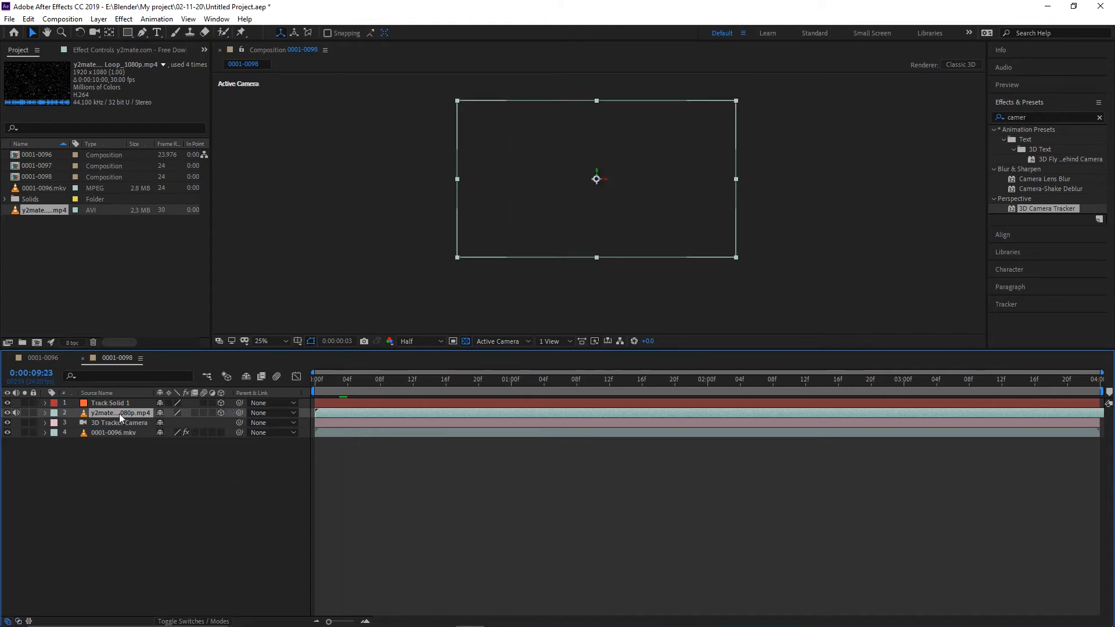
key(ctrl+z)
key(r)
click(94, 405)
key(r)
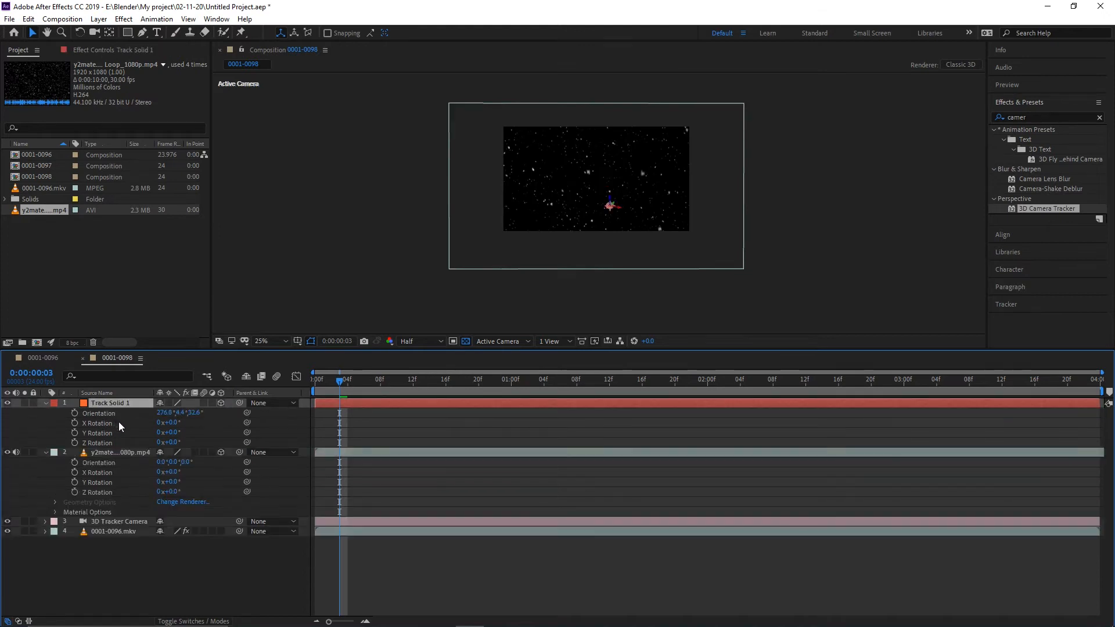
drag(247, 462, 109, 407)
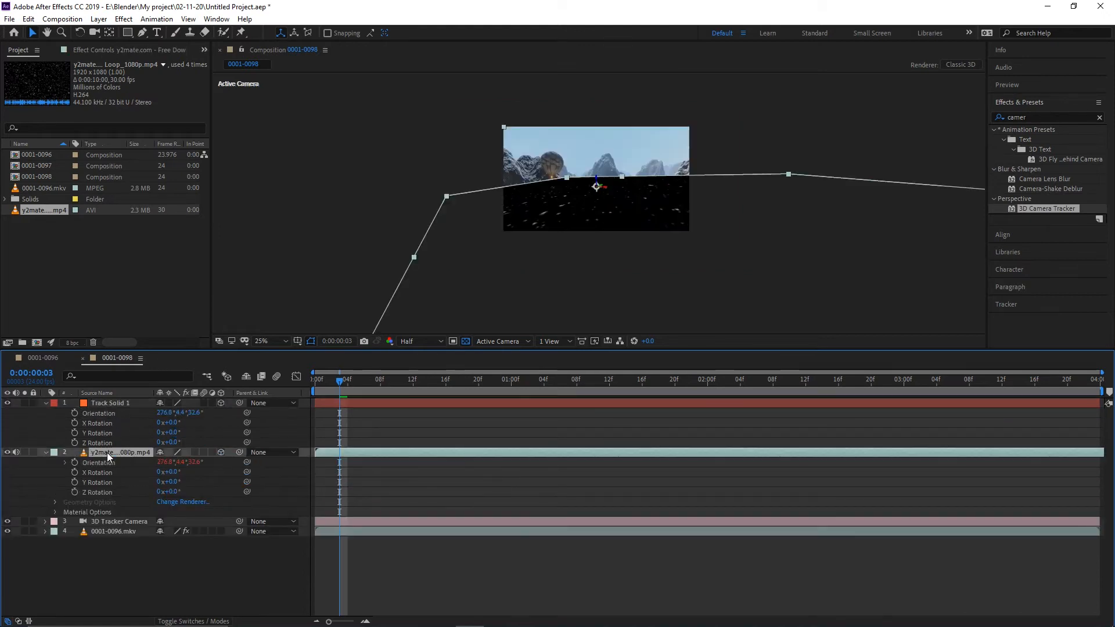
click(110, 402)
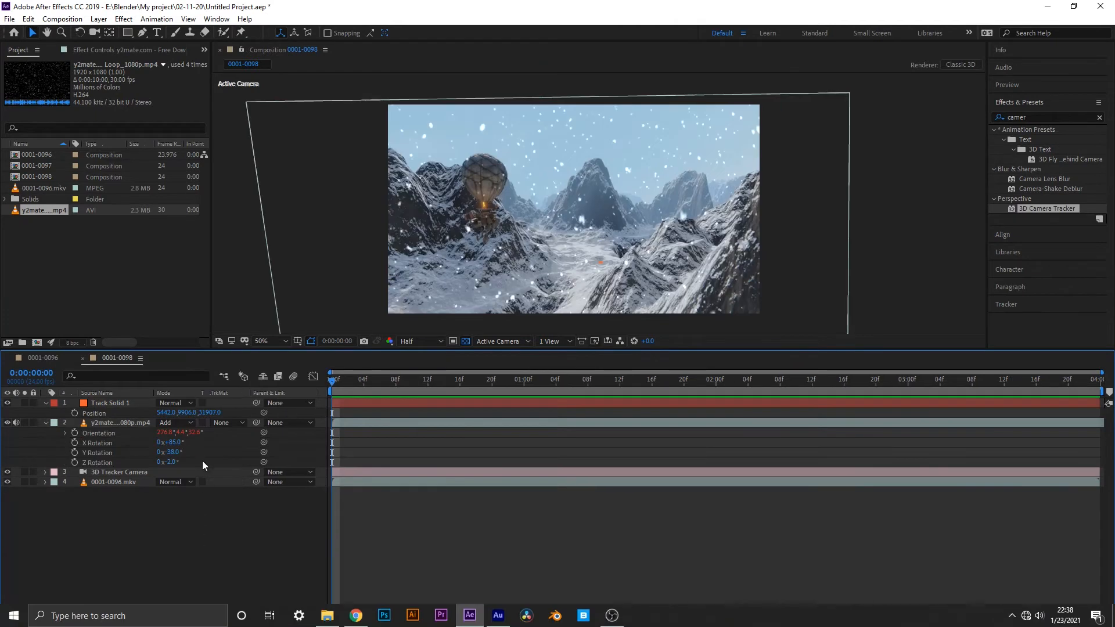
- Try the Screen blending mode on the snow footage layer
click(183, 422)
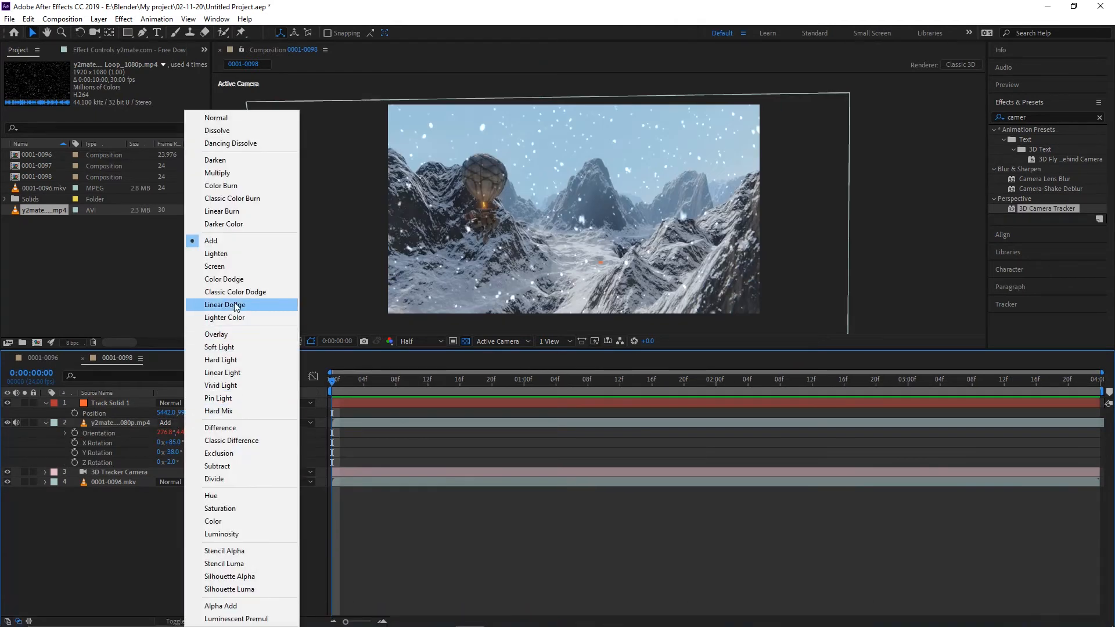
click(225, 267)
- Enlarge the snow footage layer uniformly at 0:00:00:03 until it extends beyond the edges of the frame
click(355, 388)
key(.)
key(s)
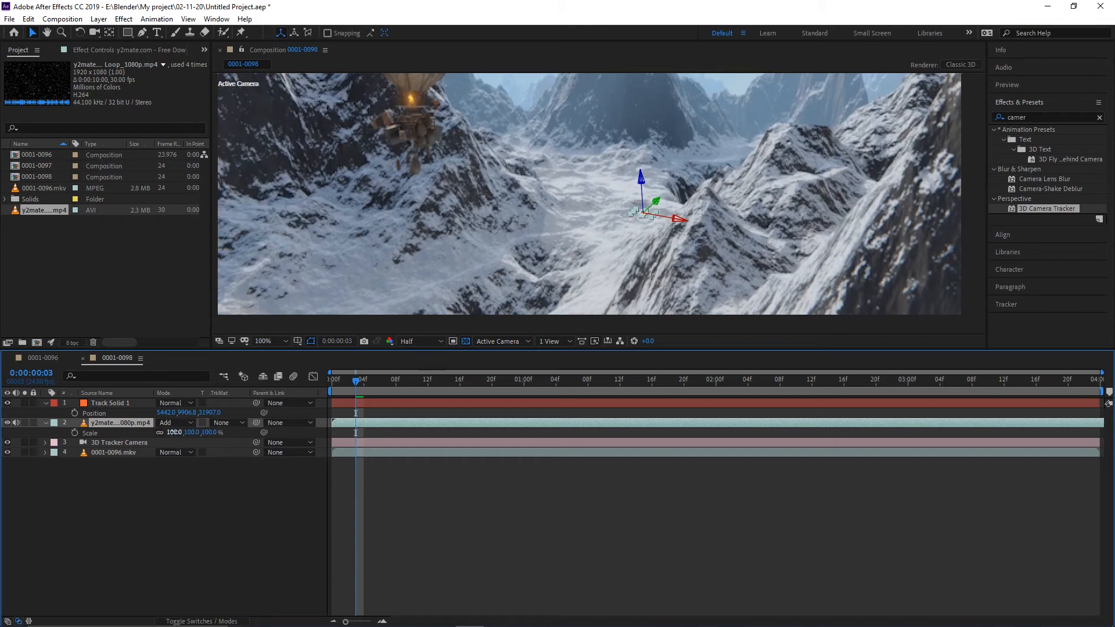
key(r)
mouse_move(174, 443)
mouse_down()
mouse_move(209, 443)
mouse_move(163, 444)
mouse_move(172, 461)
mouse_up()
shift+drag(175, 433, 729, 367)
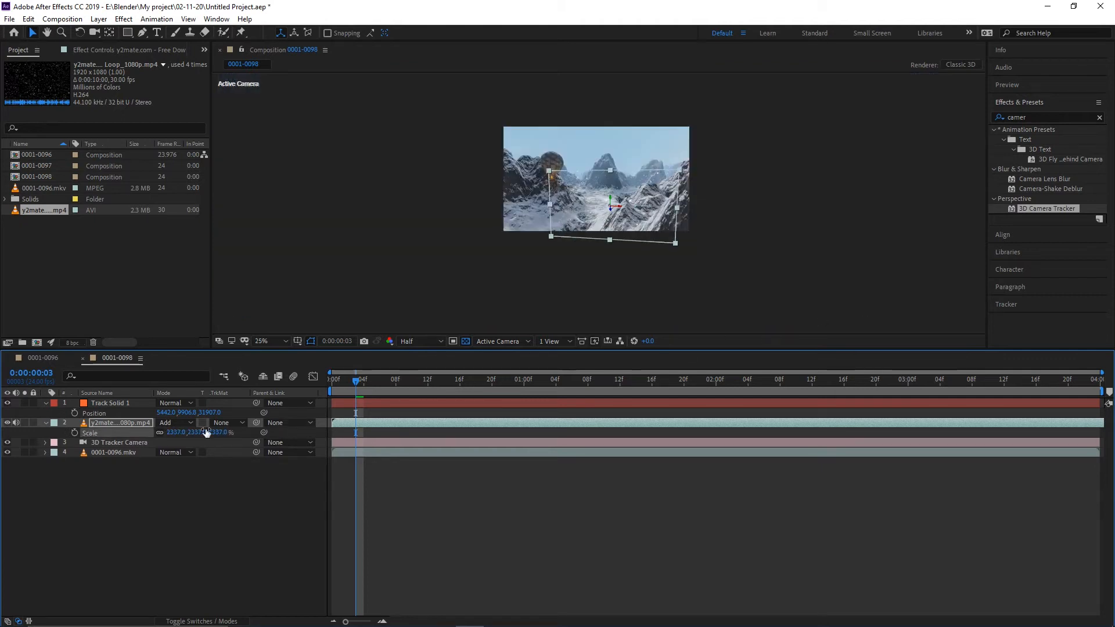
shift+drag(172, 436, 2, 388)
- Rotate the snow footage layer to X 85°, Y -38° and Z -2°
key(r)
drag(169, 443, 194, 443)
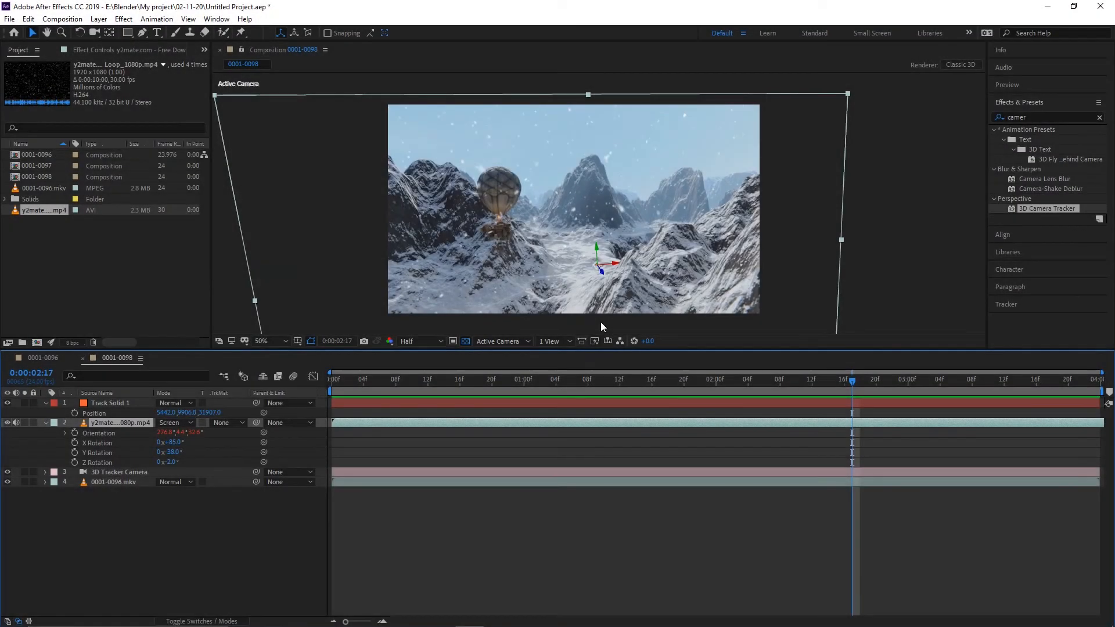
click(600, 325)
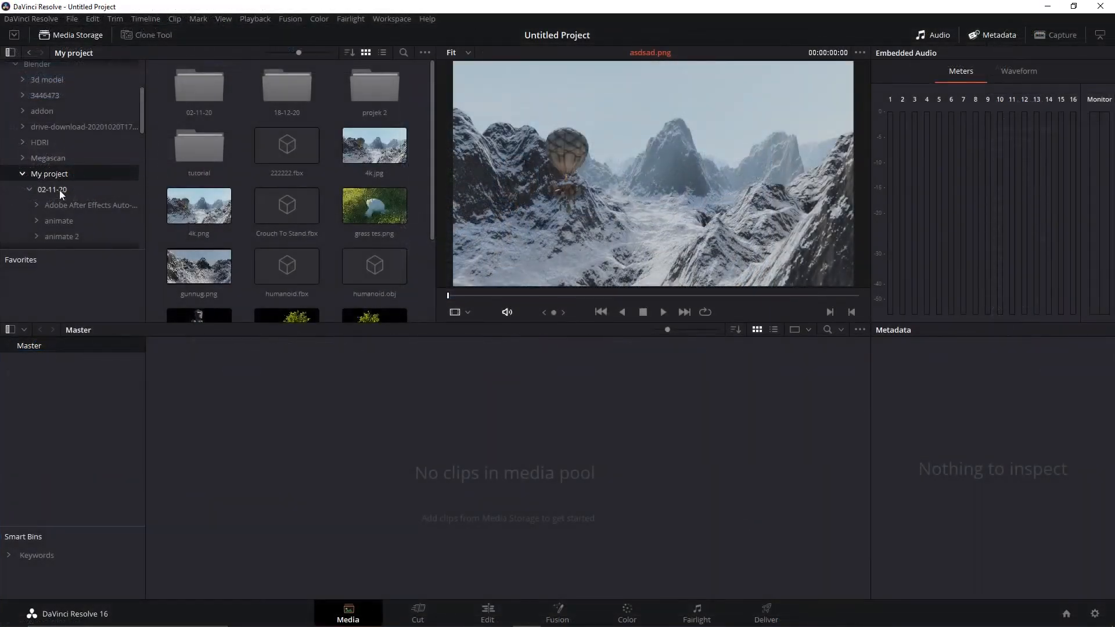
- In DaVinci Resolve, import 0001-0096.mov from the 02-11-20 folder into the media pool without changing the project's frame rate
scroll(342, 180, down, 1)
click(383, 119)
drag(383, 120, 250, 442)
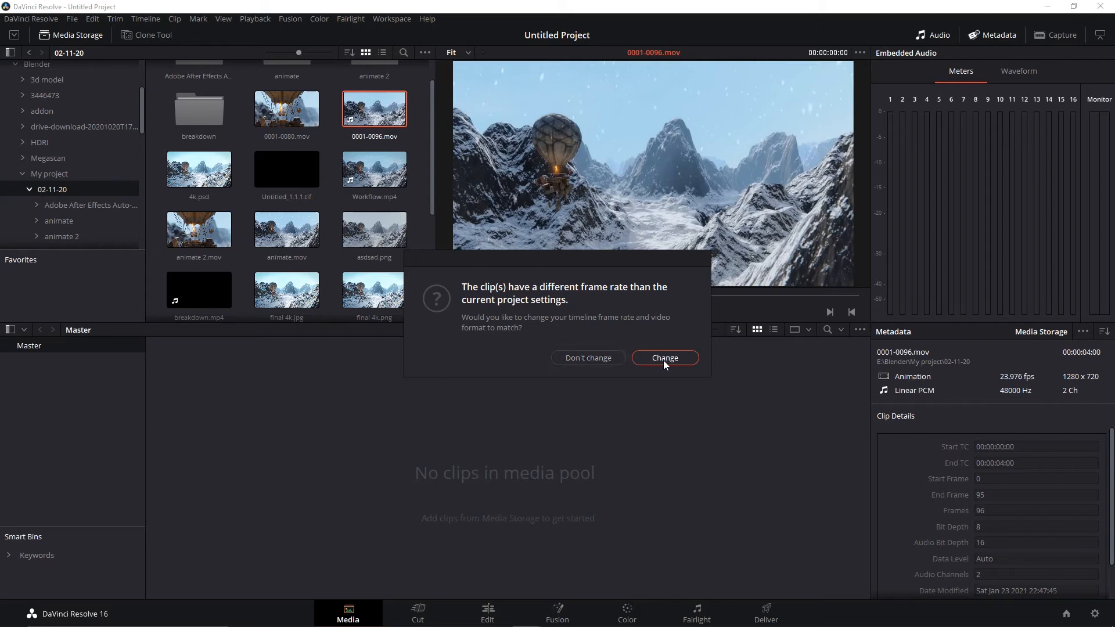
click(588, 358)
- Place 0001-0096.mov at the start of a new timeline and move the playhead to 01:00:01:11
click(488, 613)
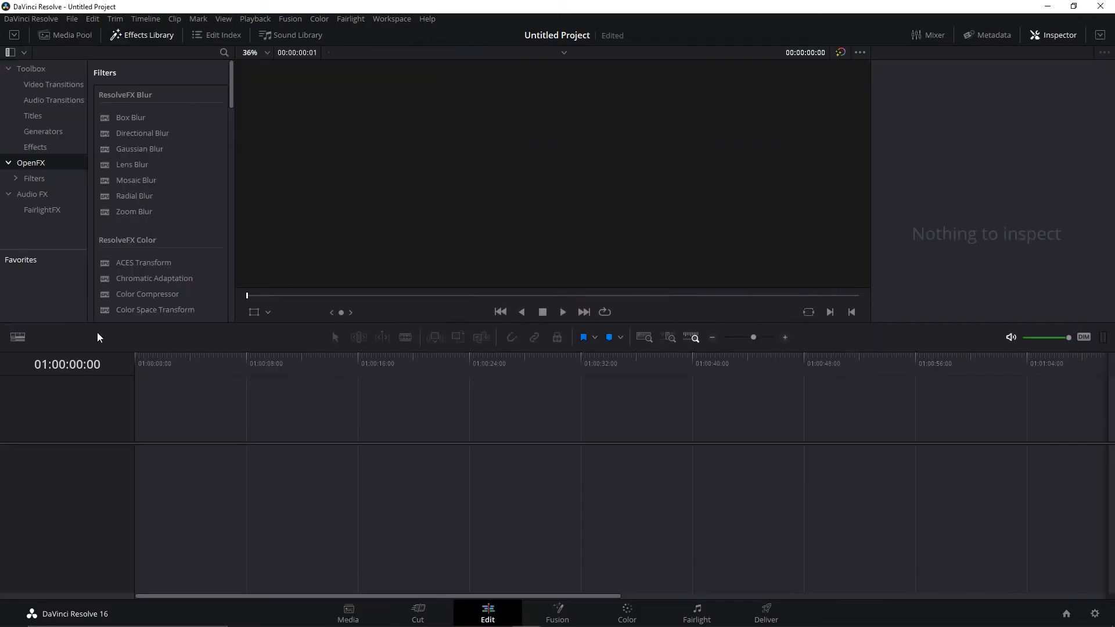
drag(127, 85, 179, 443)
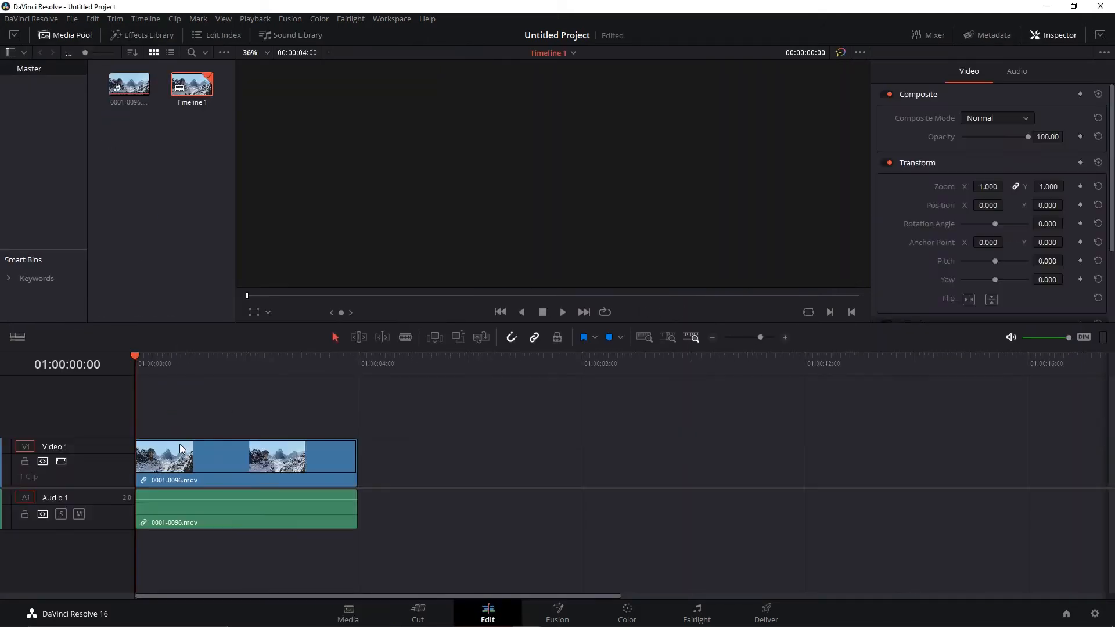
drag(152, 363, 217, 358)
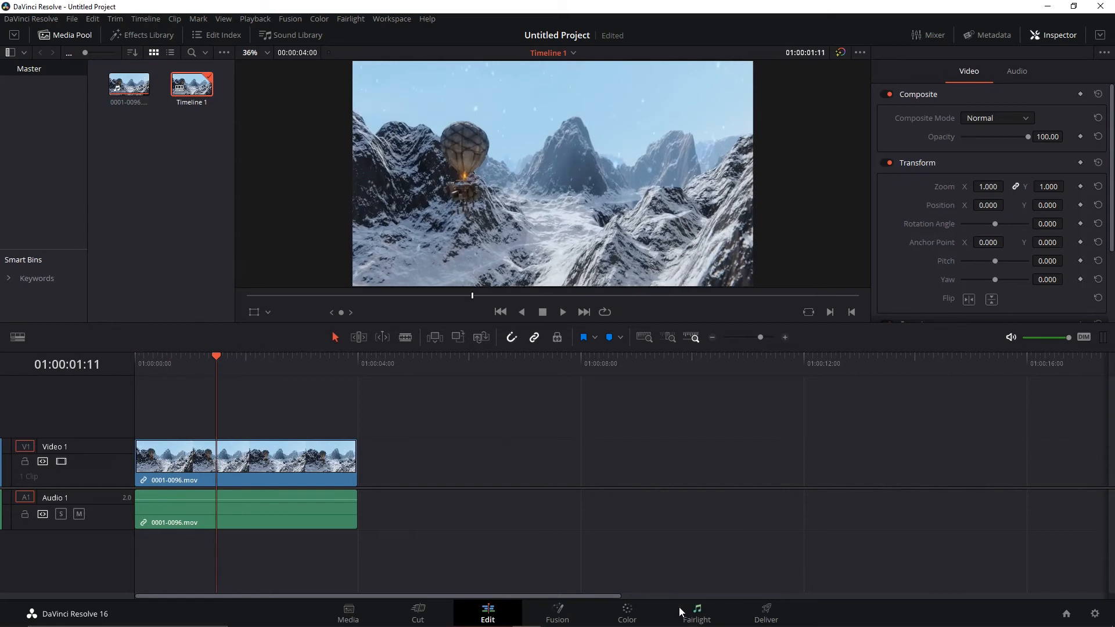
- Open the clip for color grading and, on node 01's custom curve, add a shadow point and shift the black point slightly inward
click(627, 613)
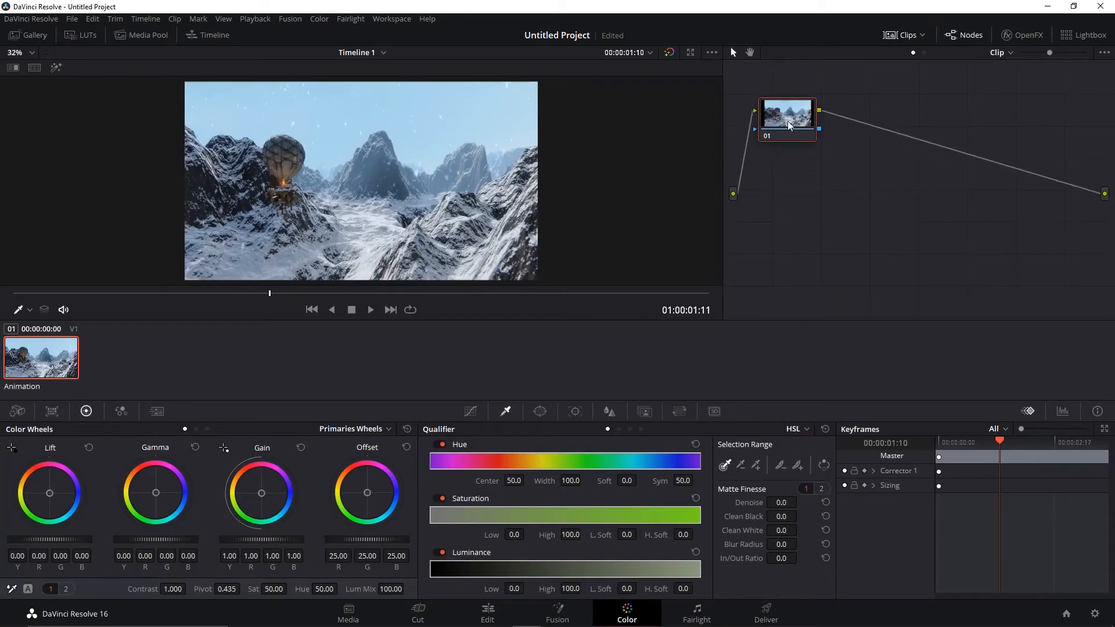
click(480, 413)
click(481, 559)
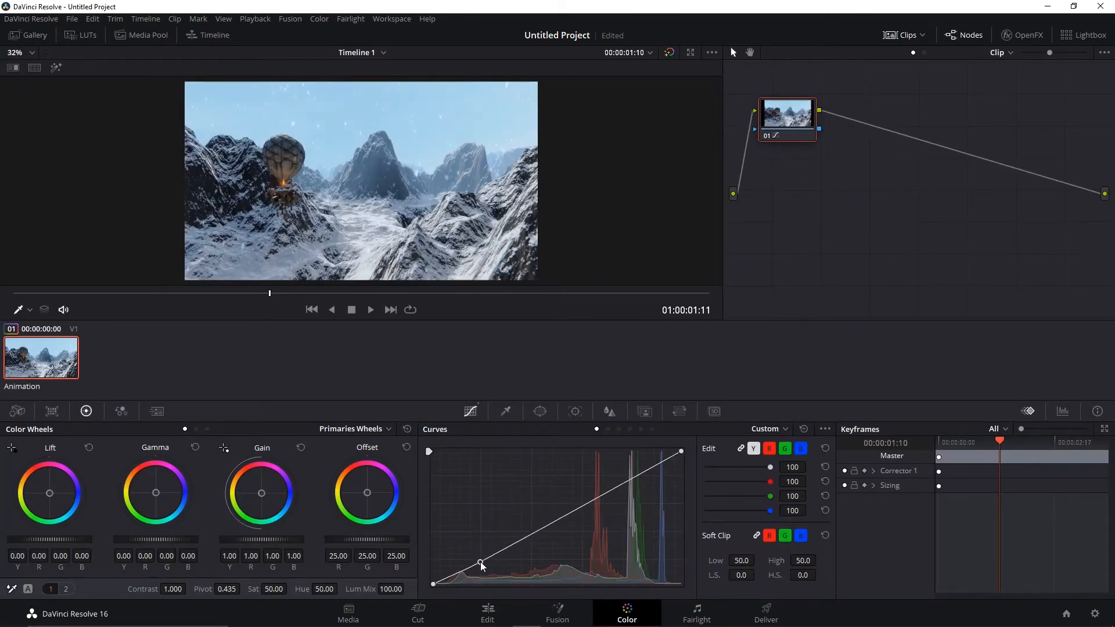
drag(433, 583, 439, 584)
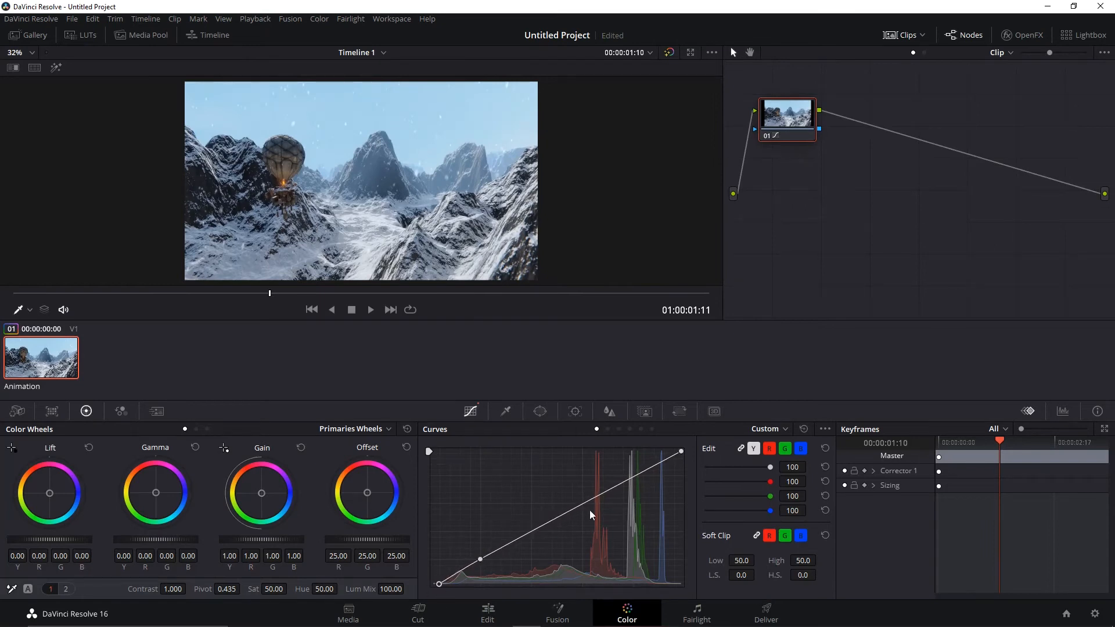
- Set node 01's primary Lift to -0.01 and Gamma to 0.01, and brighten its Gain slightly
drag(75, 540, 81, 540)
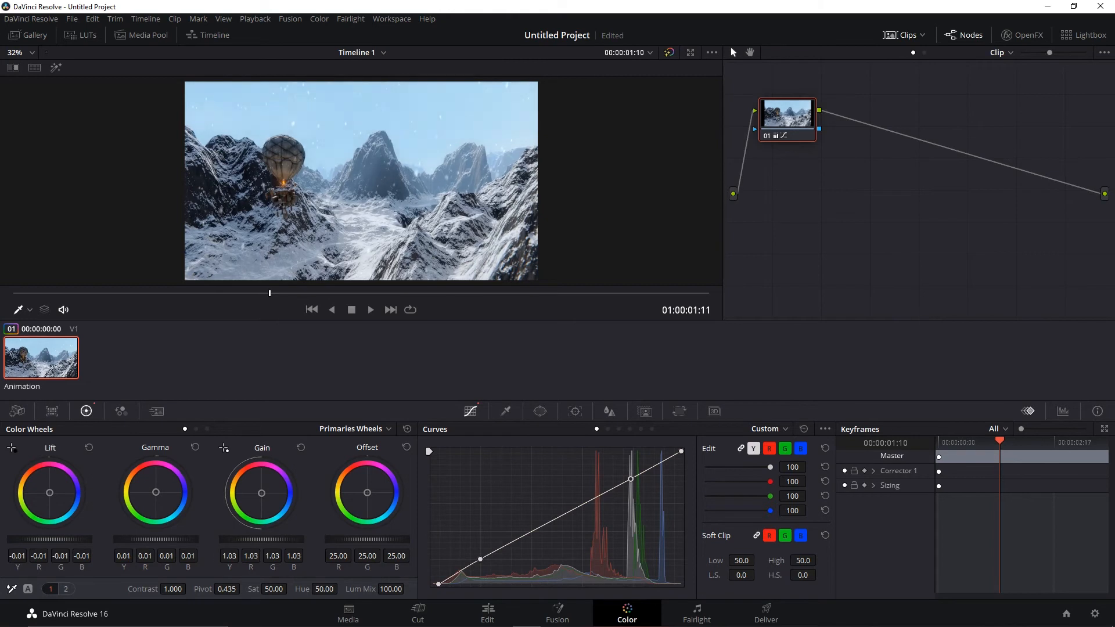
drag(255, 540, 266, 540)
click(190, 293)
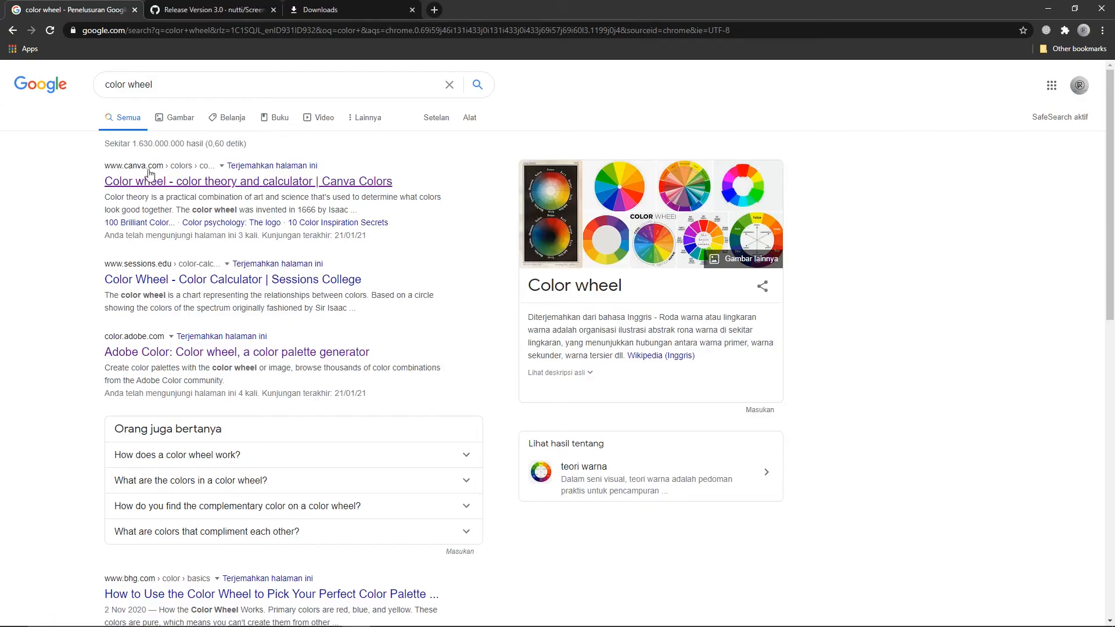
- In the browser, open Canva's color wheel from the search results and compare the Monochromatic and Complementary combinations
click(149, 173)
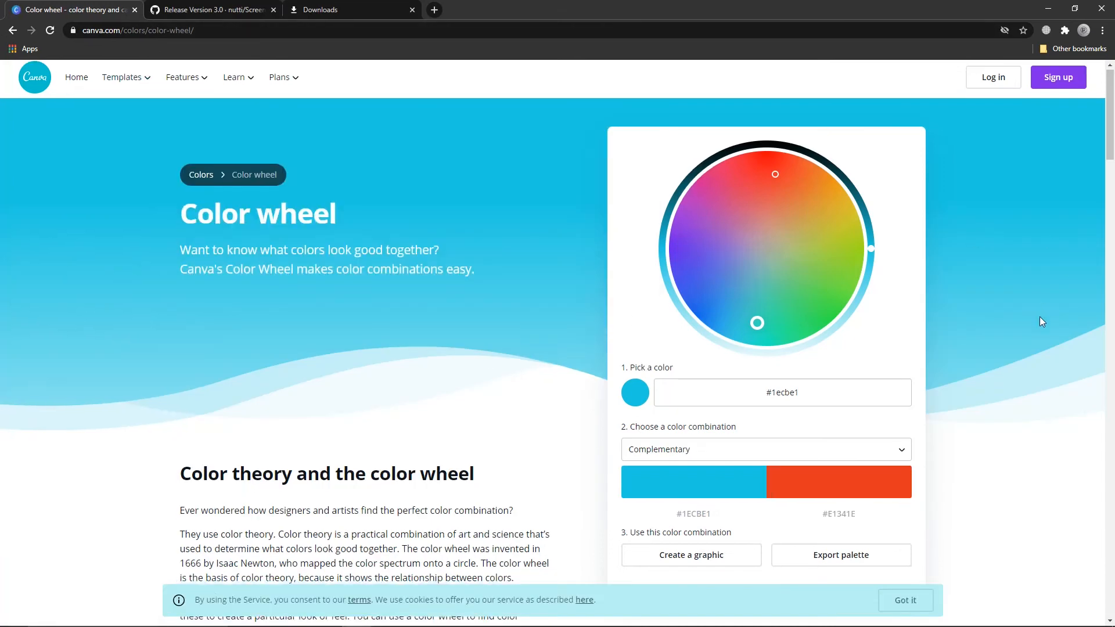
scroll(486, 347, down, 1)
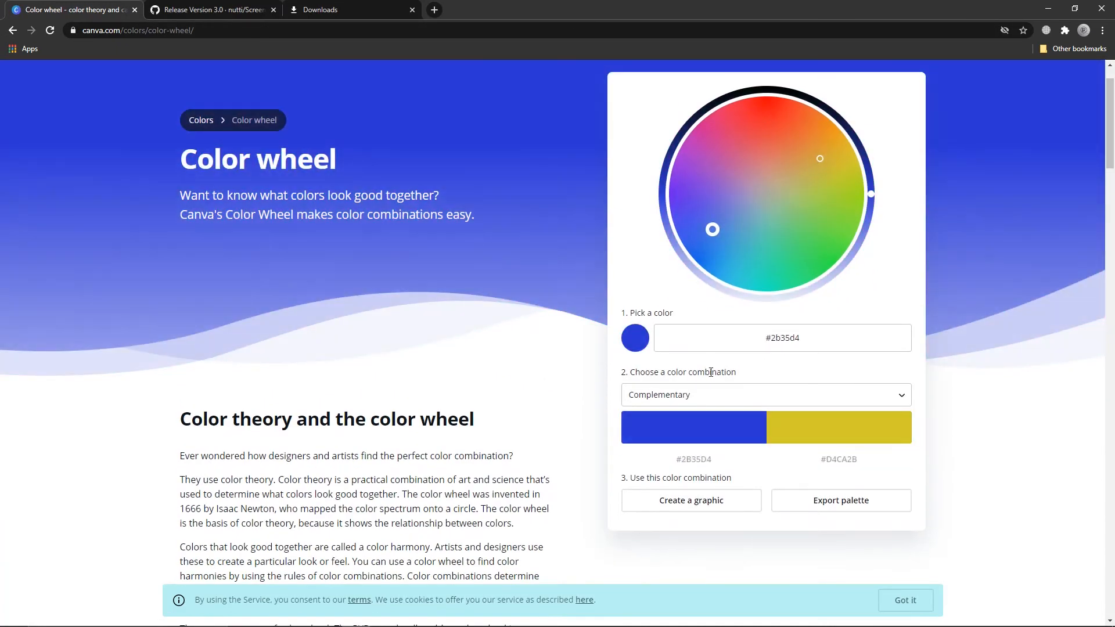
click(710, 395)
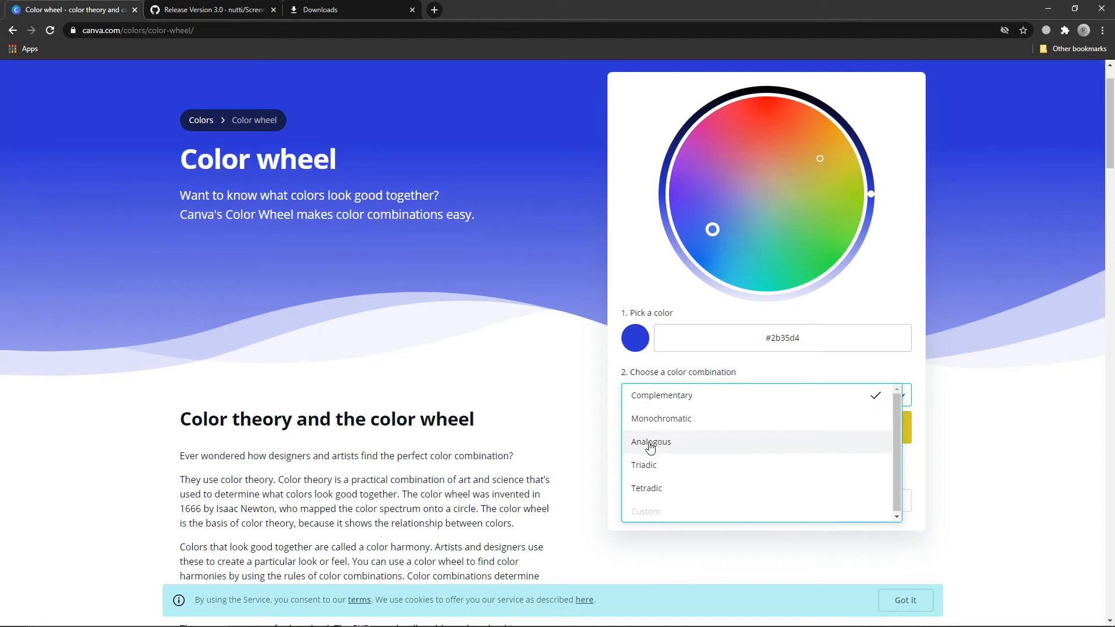
click(680, 414)
click(688, 399)
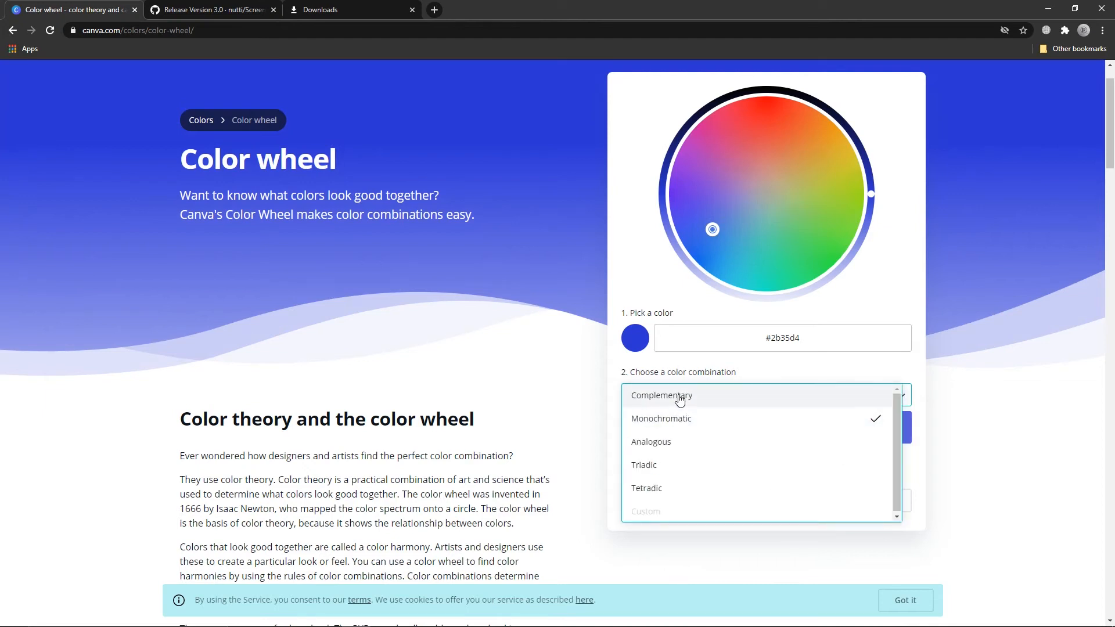
click(812, 395)
- Examine complementary blue and orange pairs on the color wheel by picking shades such as #17a7e8, #ff4300, #0ea1f1 and #f2610d
drag(712, 231, 739, 268)
scroll(931, 201, up, 1)
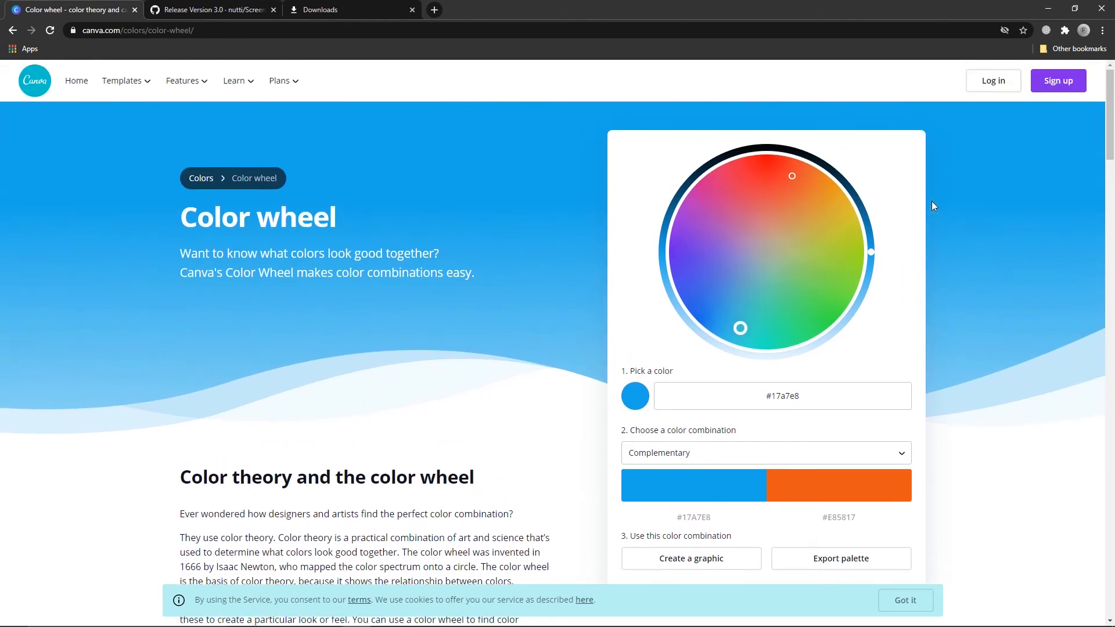
drag(804, 181, 793, 159)
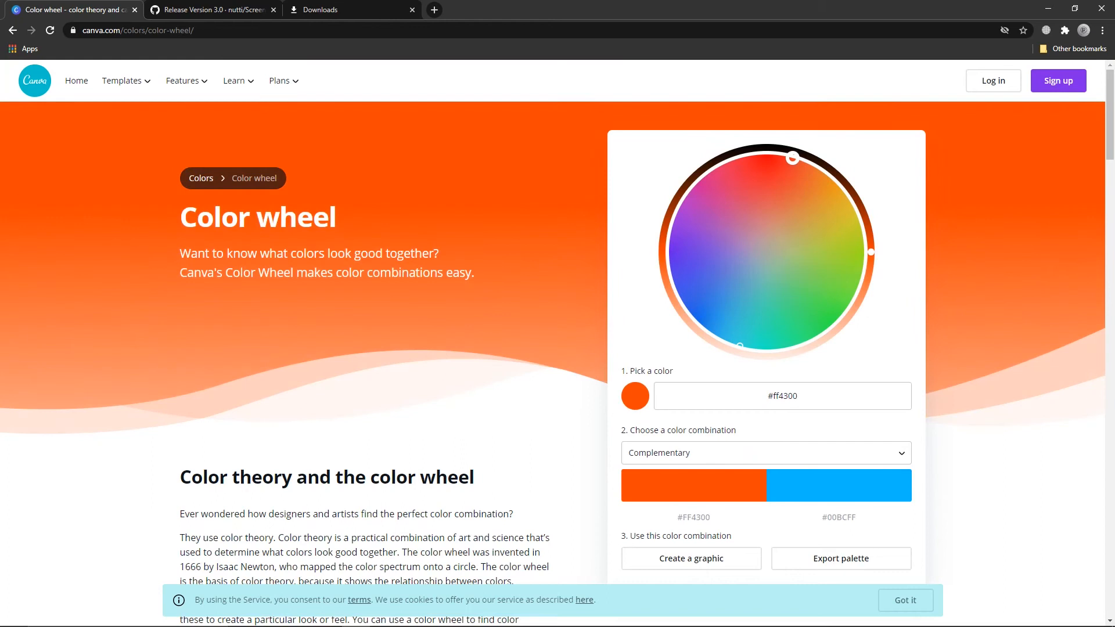
drag(739, 348, 736, 332)
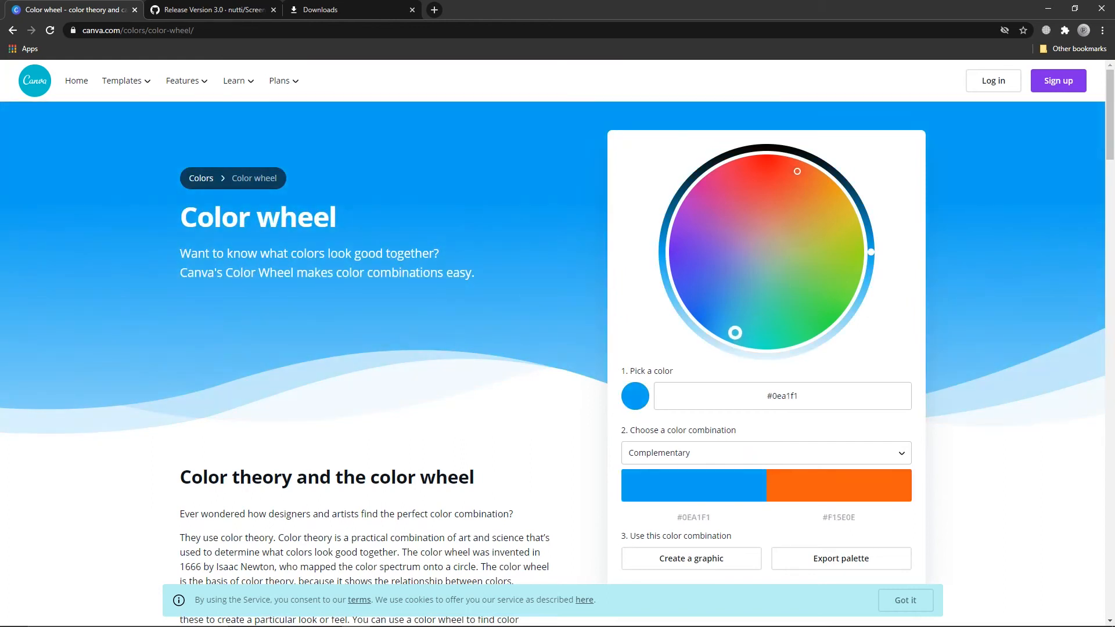
click(799, 174)
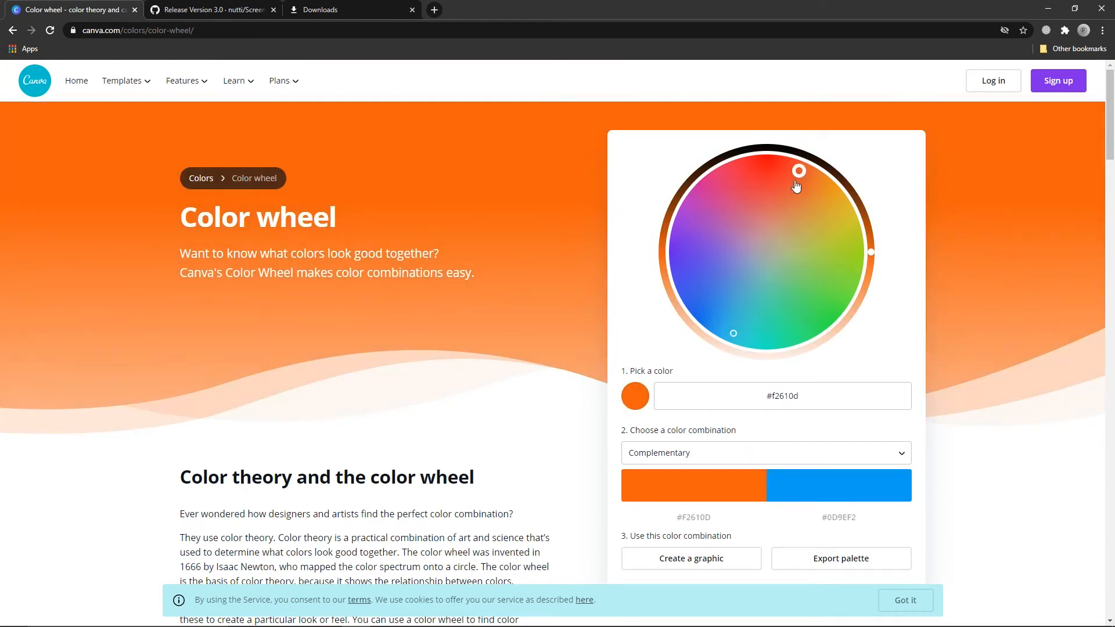
click(736, 334)
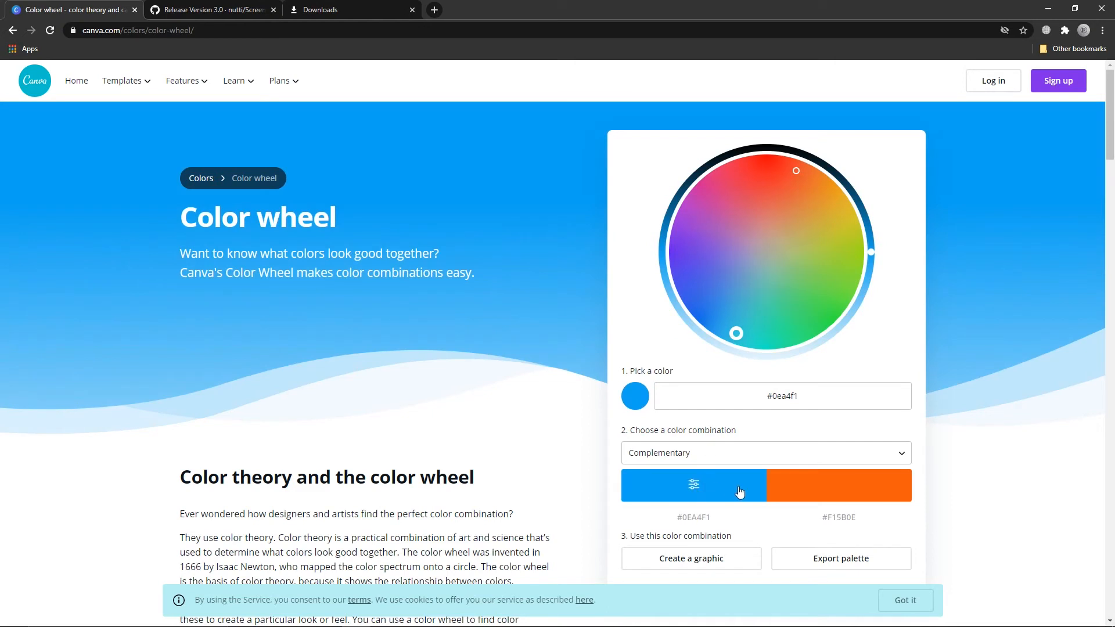
drag(739, 338, 743, 330)
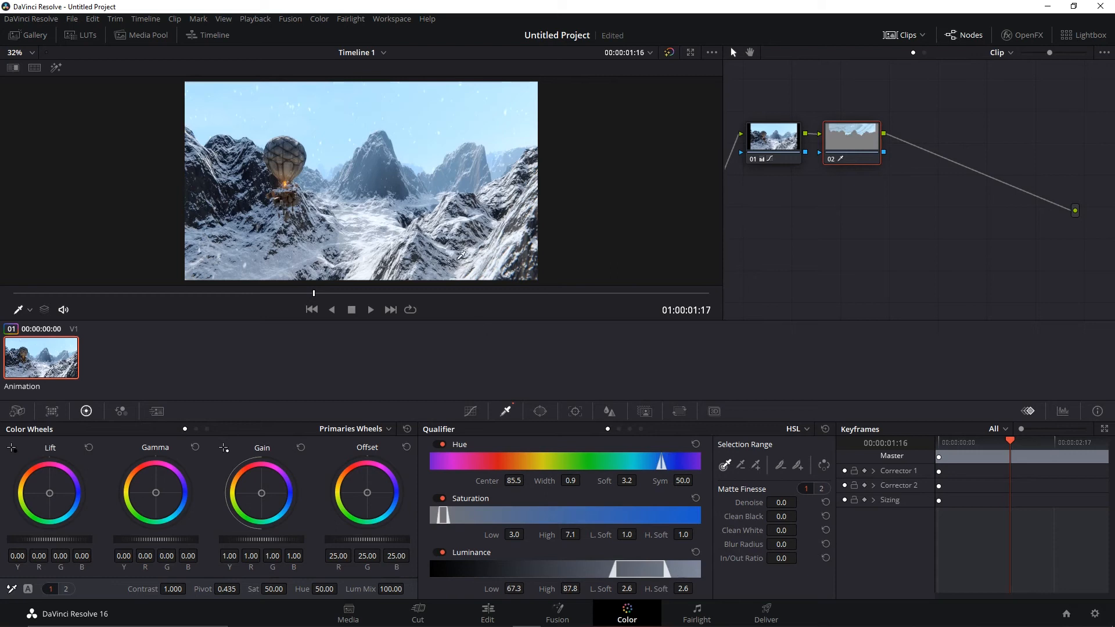
- Back in DaVinci Resolve, use node 02's HSL qualifier to sample the haze between the peaks and isolate the bluish central mountain
click(429, 173)
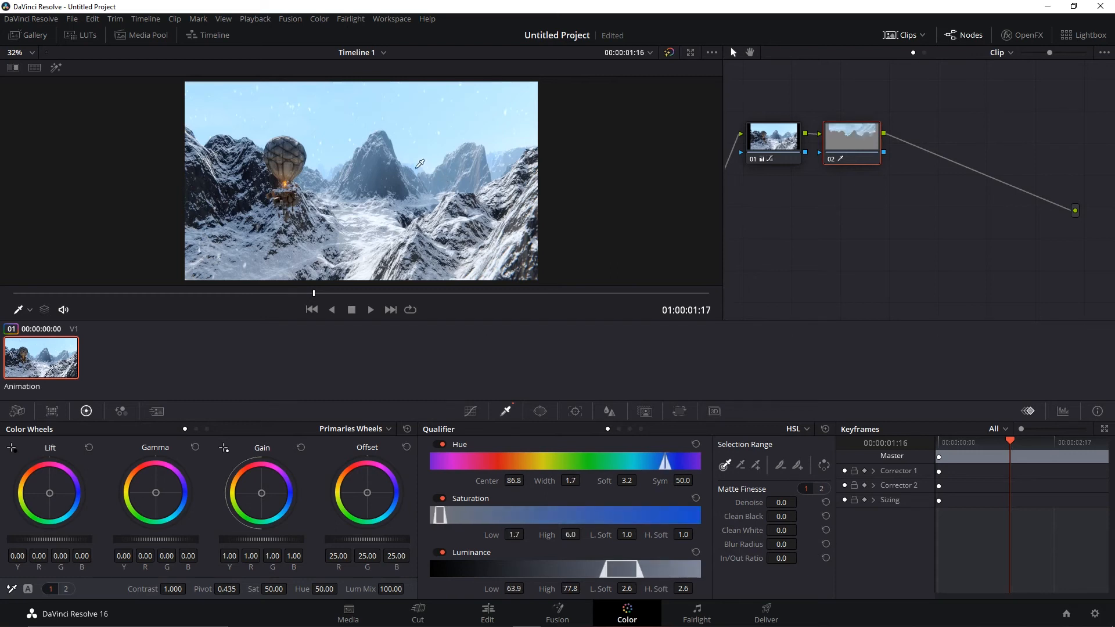
click(418, 166)
click(424, 181)
click(404, 191)
click(406, 200)
click(416, 146)
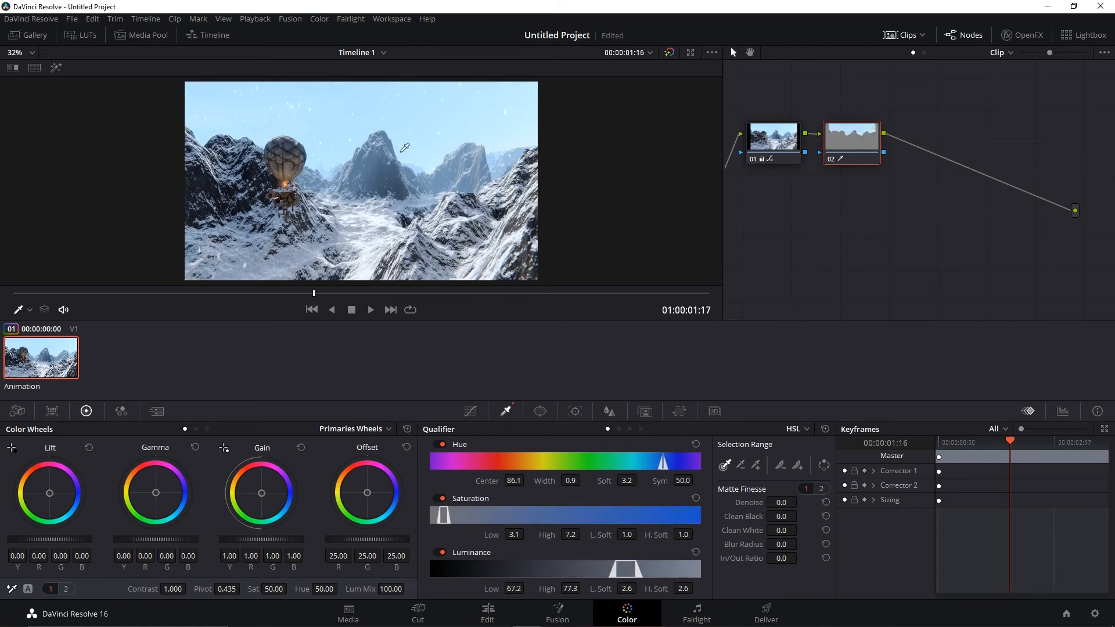
click(361, 169)
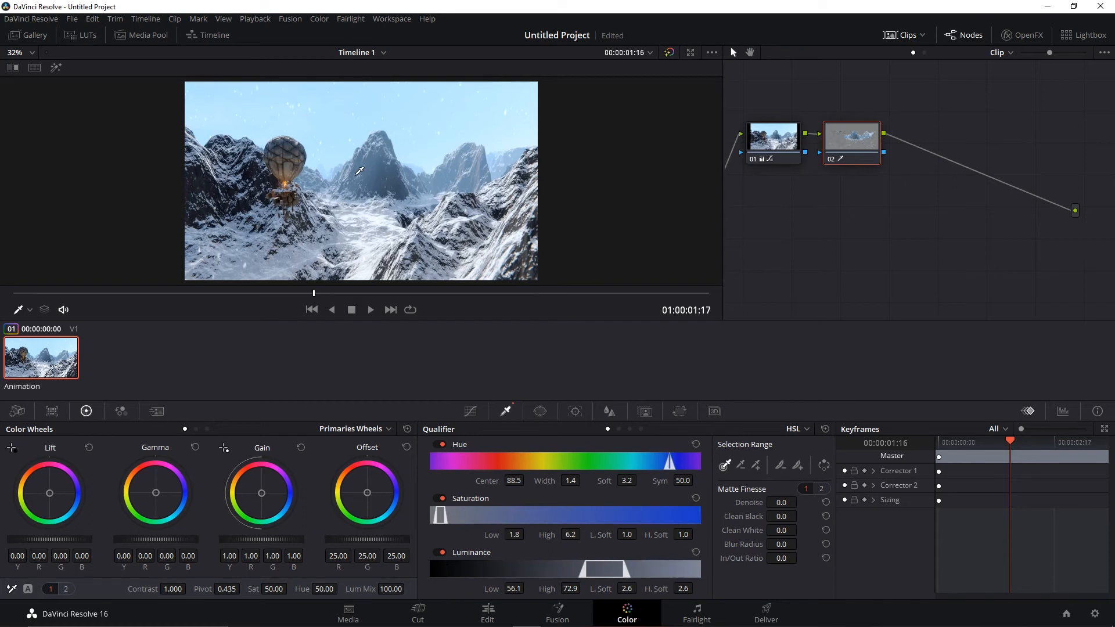
click(357, 173)
- Add a serial node after node 02
right_click(853, 131)
mouse_move(898, 195)
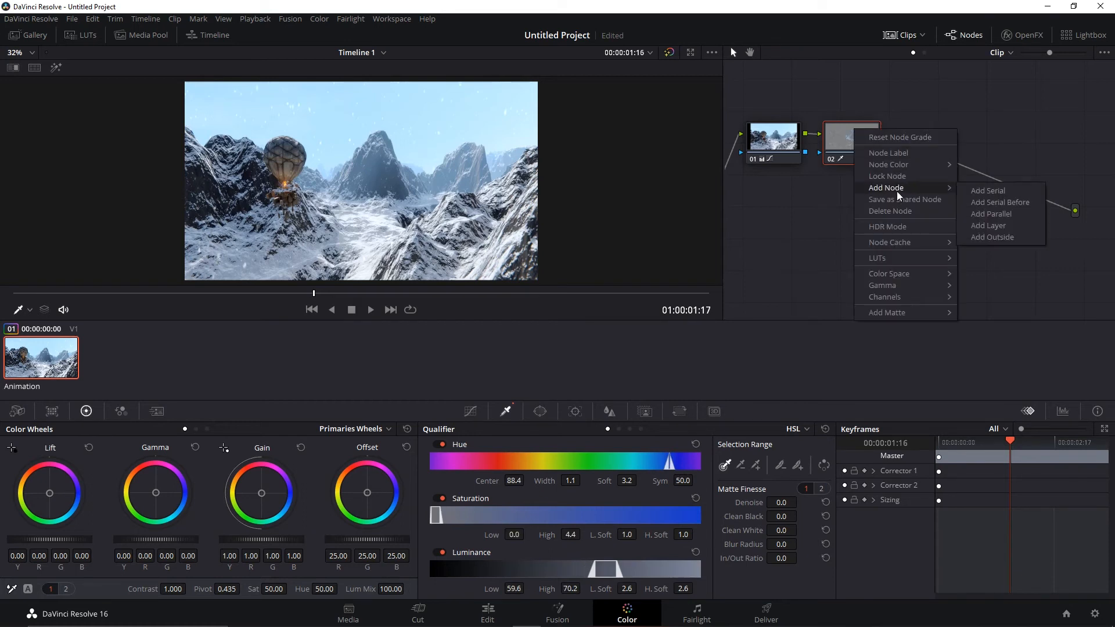
click(987, 191)
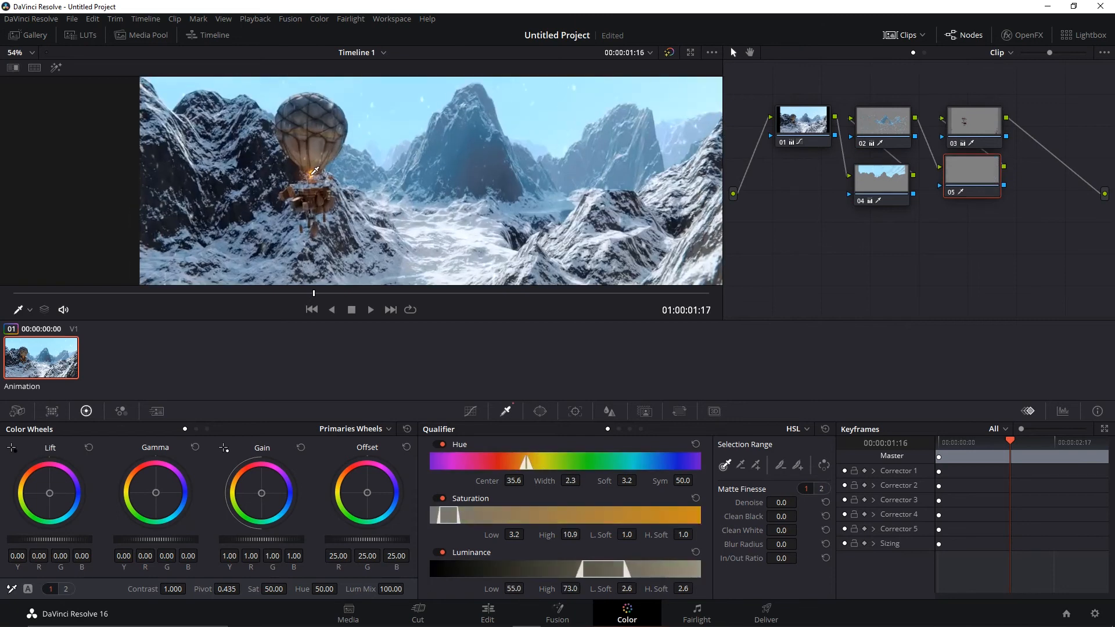
- Sample the balloon's burner flame for node 05's qualifier, and lower node 03's Gamma to -0.01 and Gain to 0.93
click(315, 171)
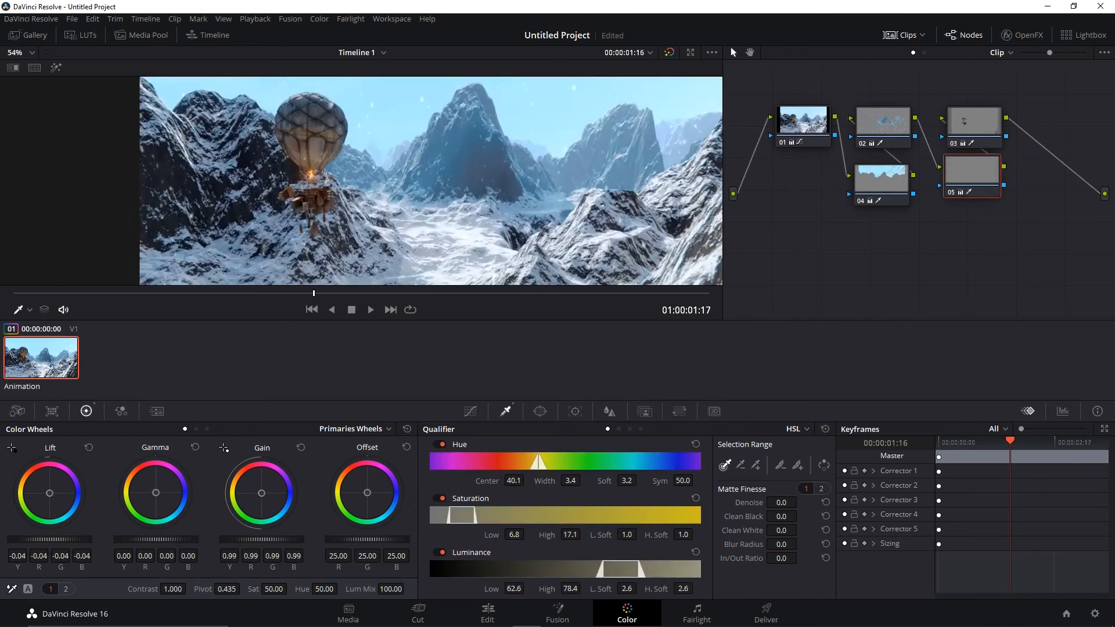
click(969, 120)
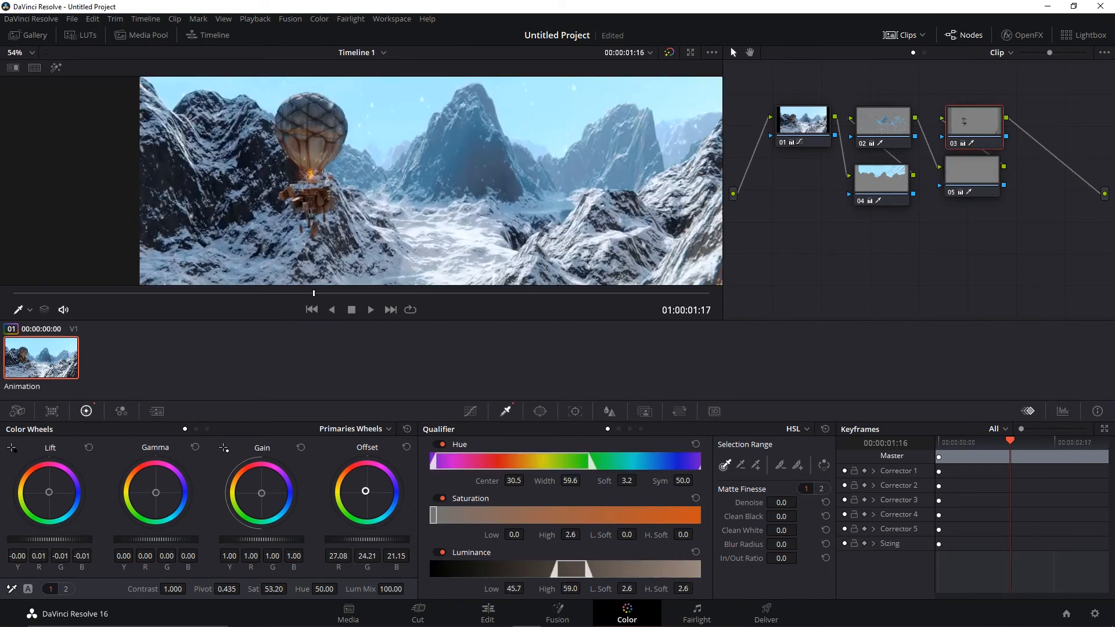
drag(165, 534, 161, 534)
drag(201, 293, 555, 262)
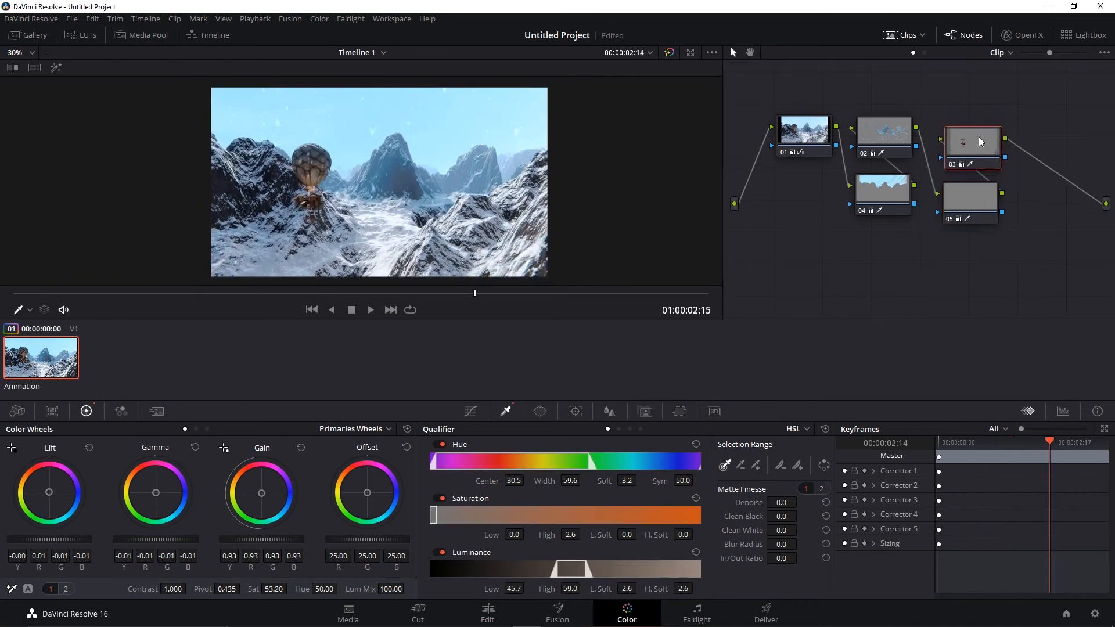
- Add node 06 after node 03 and stretch an inverted circular window into a frame-wide ellipse for a vignette
drag(980, 142, 979, 127)
right_click(977, 142)
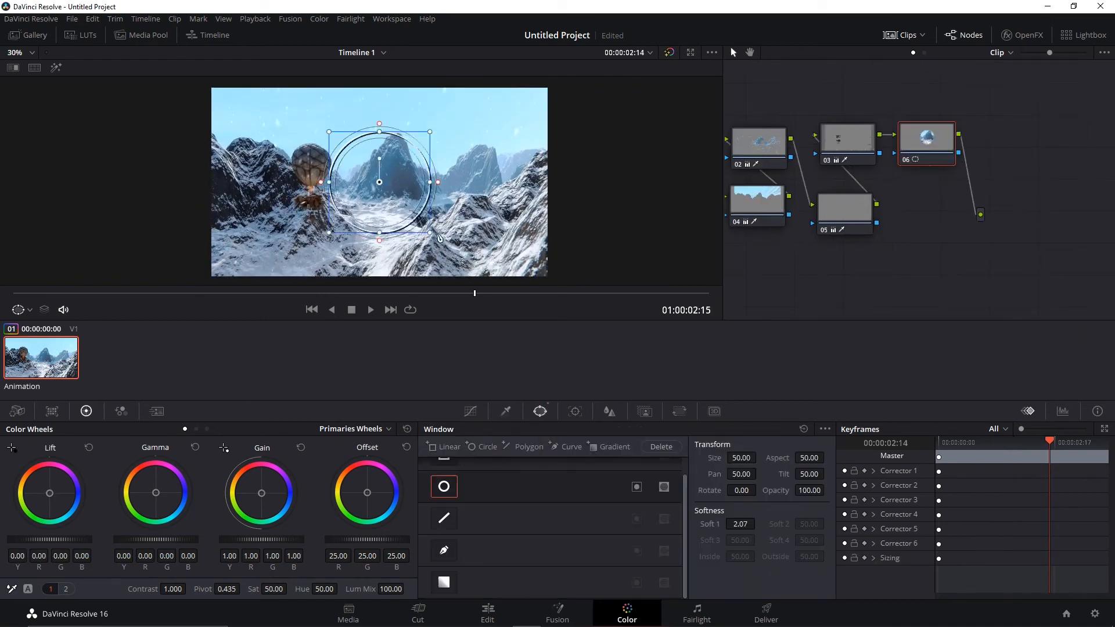
drag(486, 182, 580, 186)
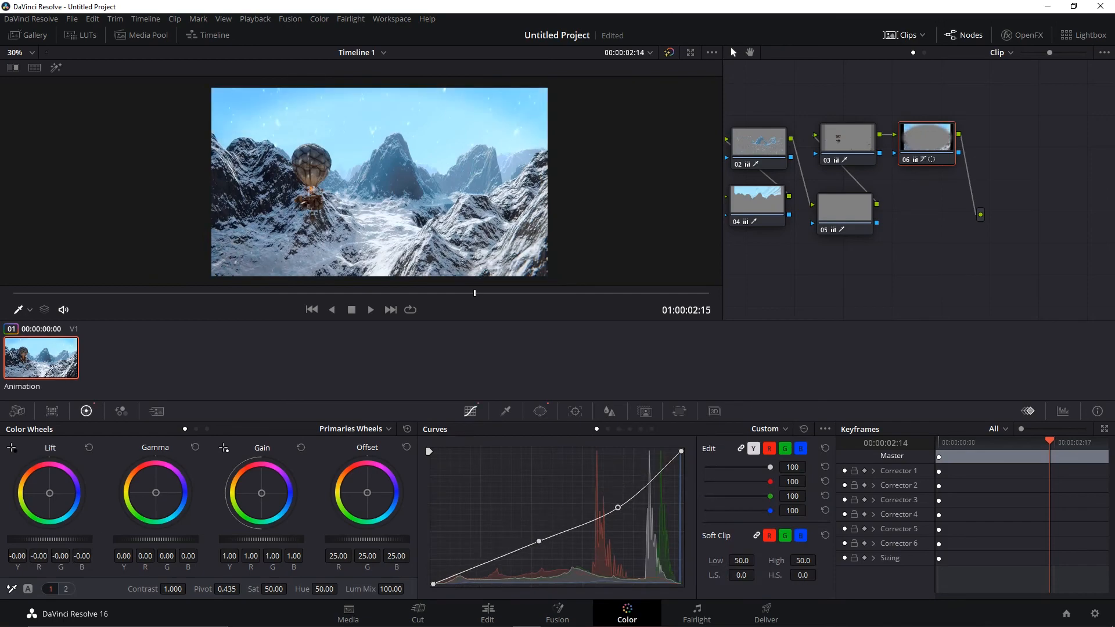
click(540, 411)
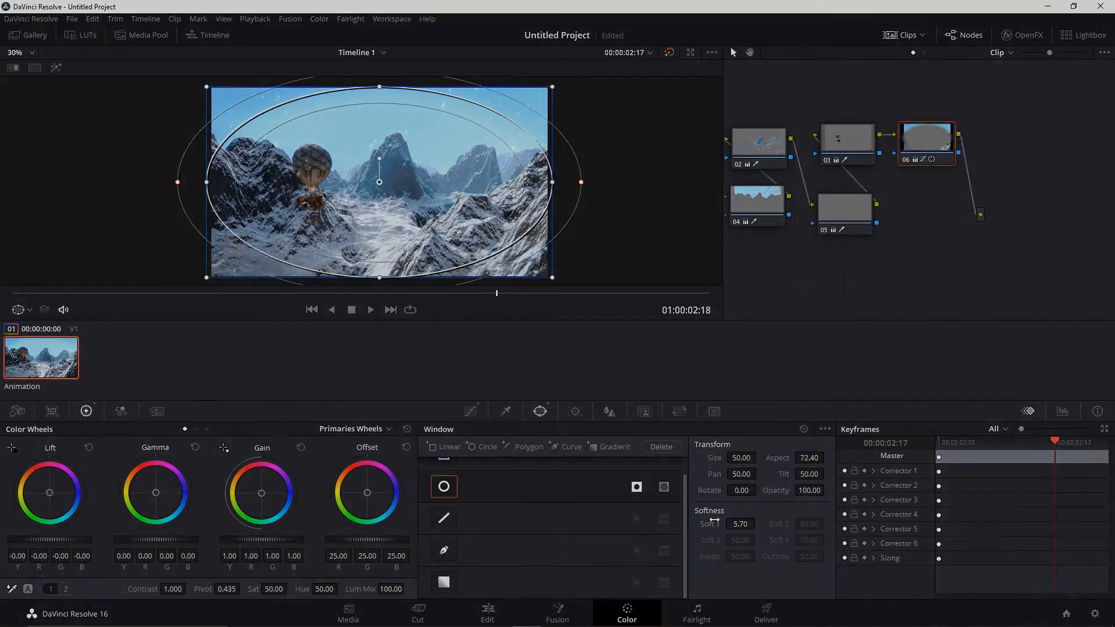